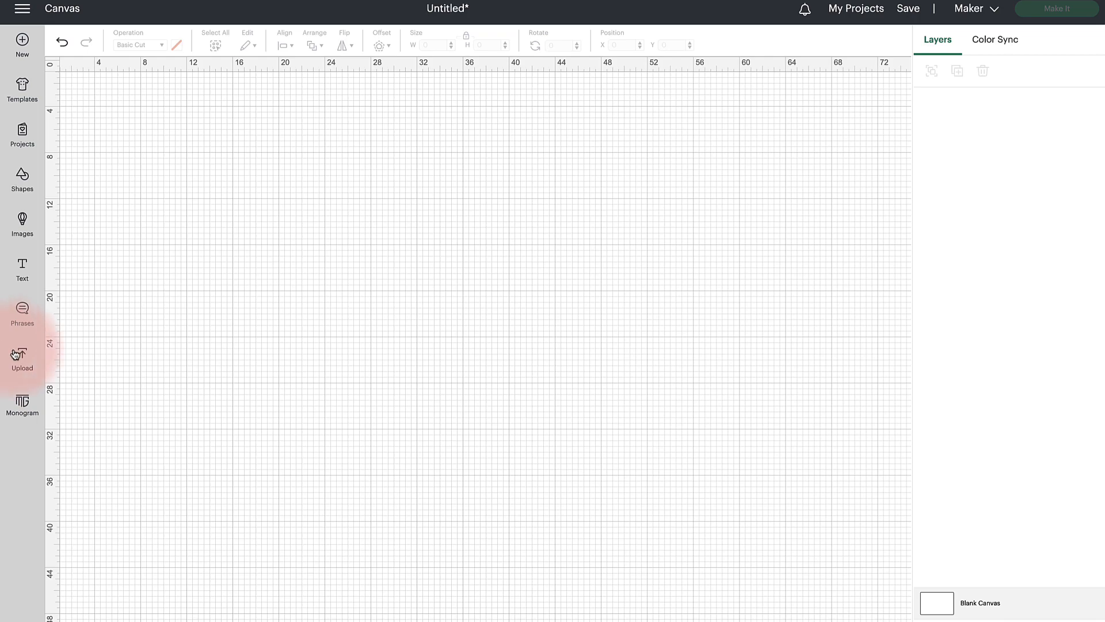
# Step: Start an image upload and browse Documents > Christmas 2022 > Large 3D Paper Snowman Illustrator Files to the Candy Cane Design's customer SVG Files folder
pyautogui.click(22, 357)
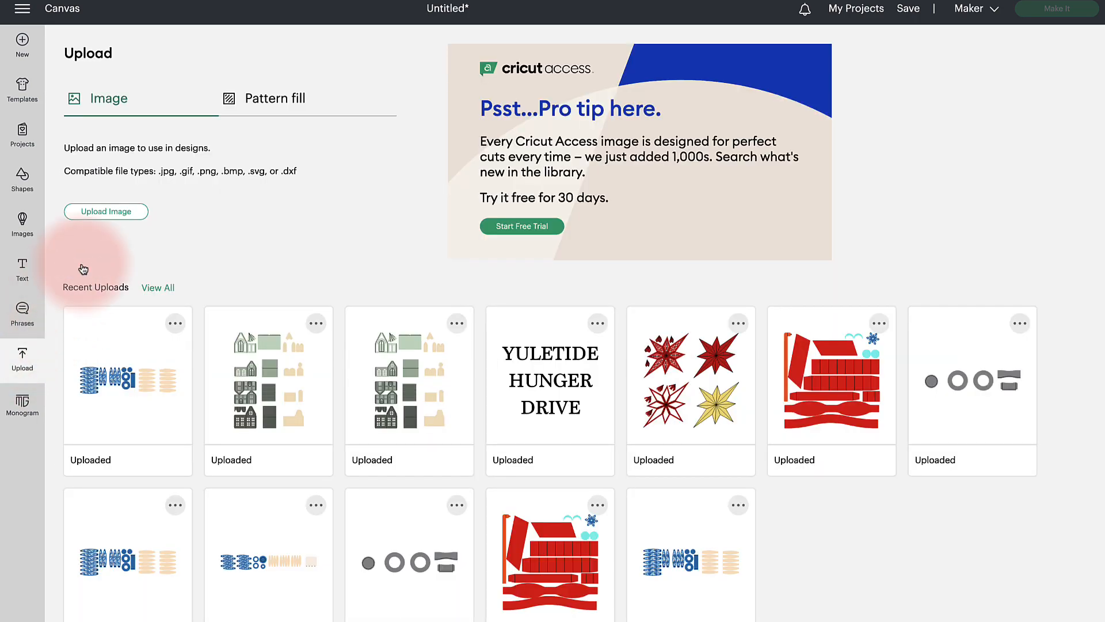
pyautogui.click(117, 214)
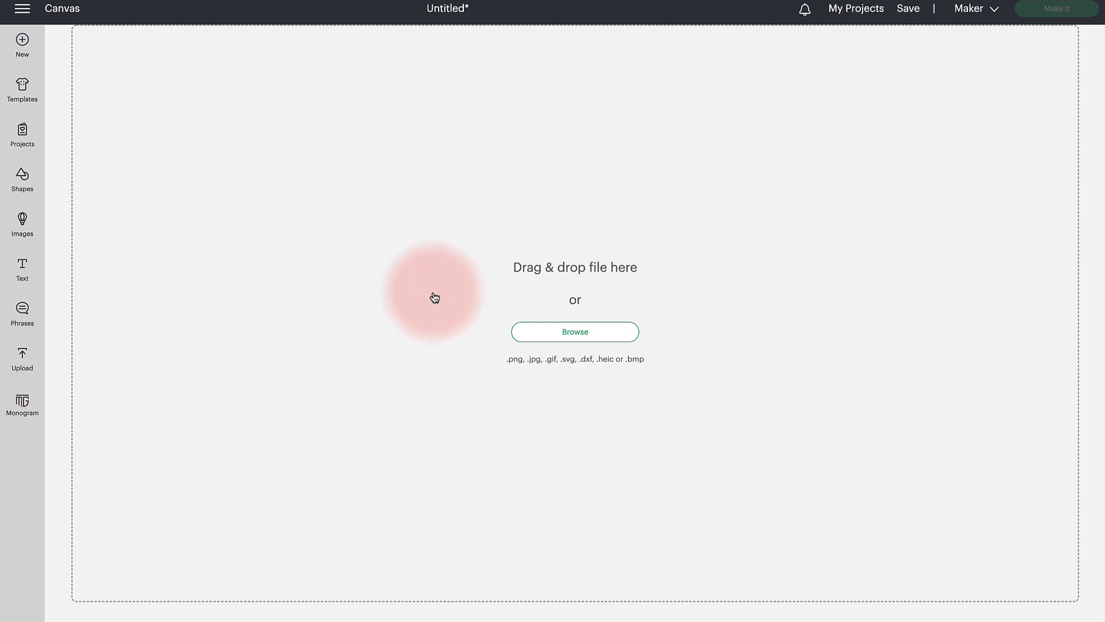
pyautogui.click(580, 333)
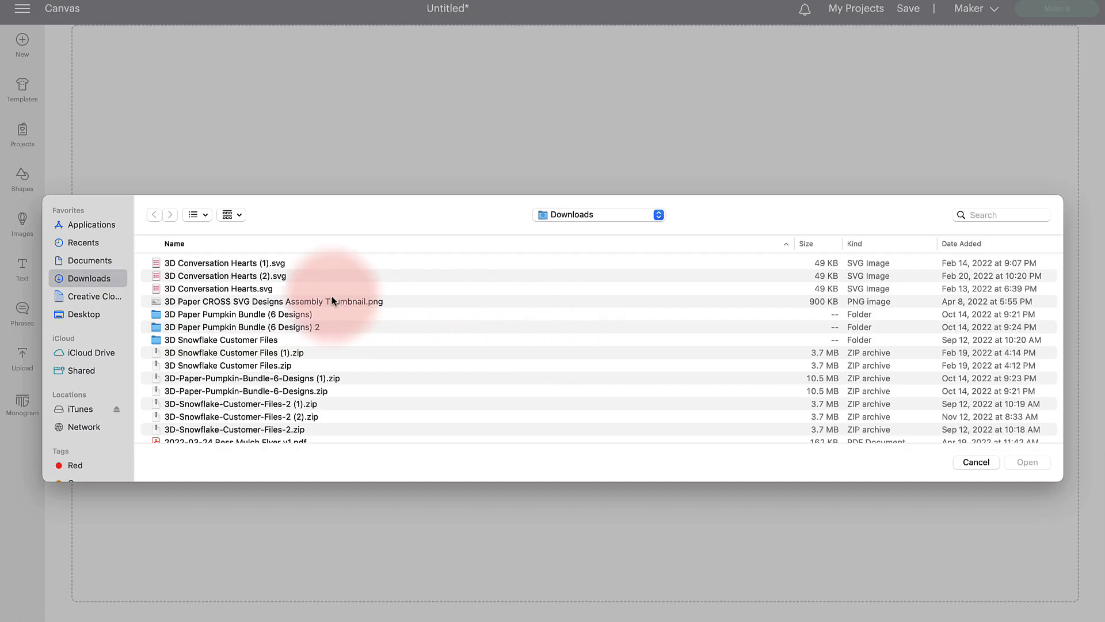
pyautogui.click(81, 262)
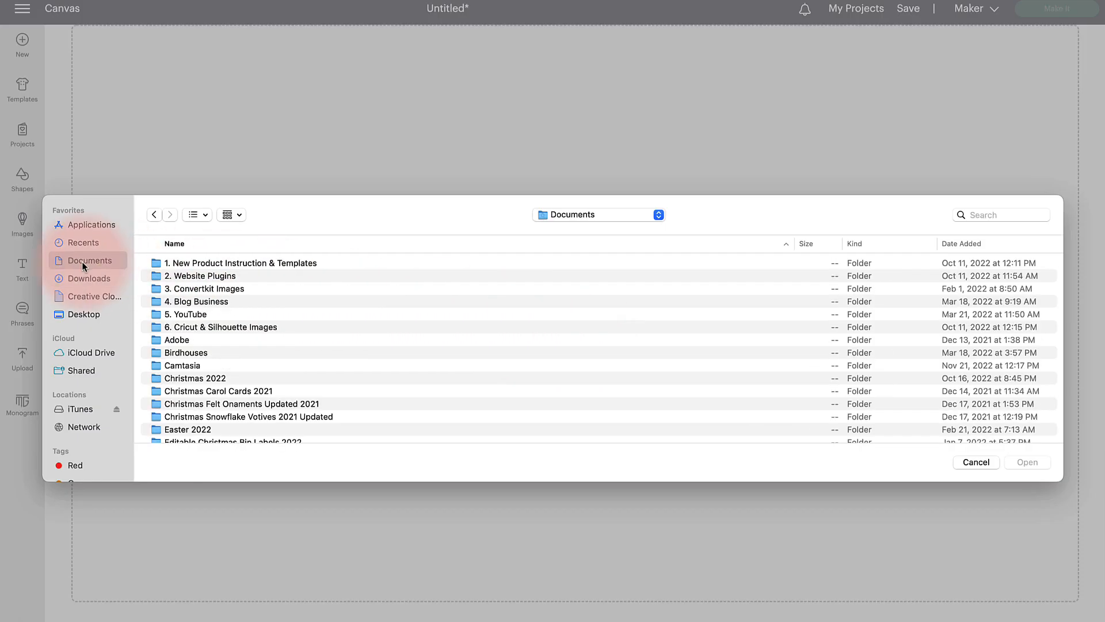
pyautogui.doubleClick(178, 378)
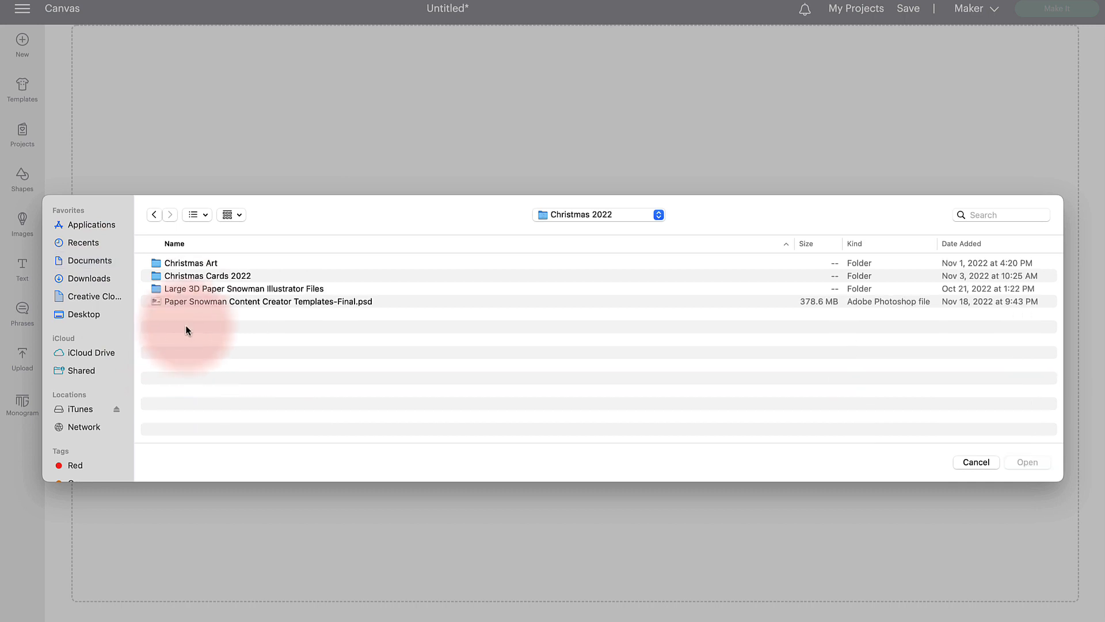
pyautogui.doubleClick(191, 295)
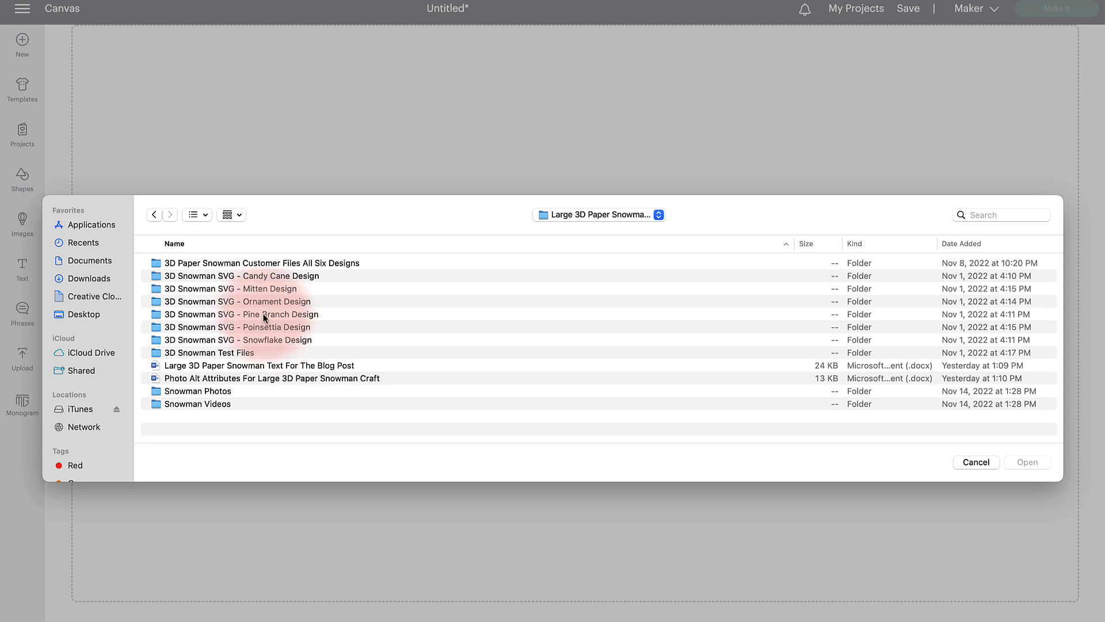
pyautogui.doubleClick(201, 276)
pyautogui.doubleClick(200, 275)
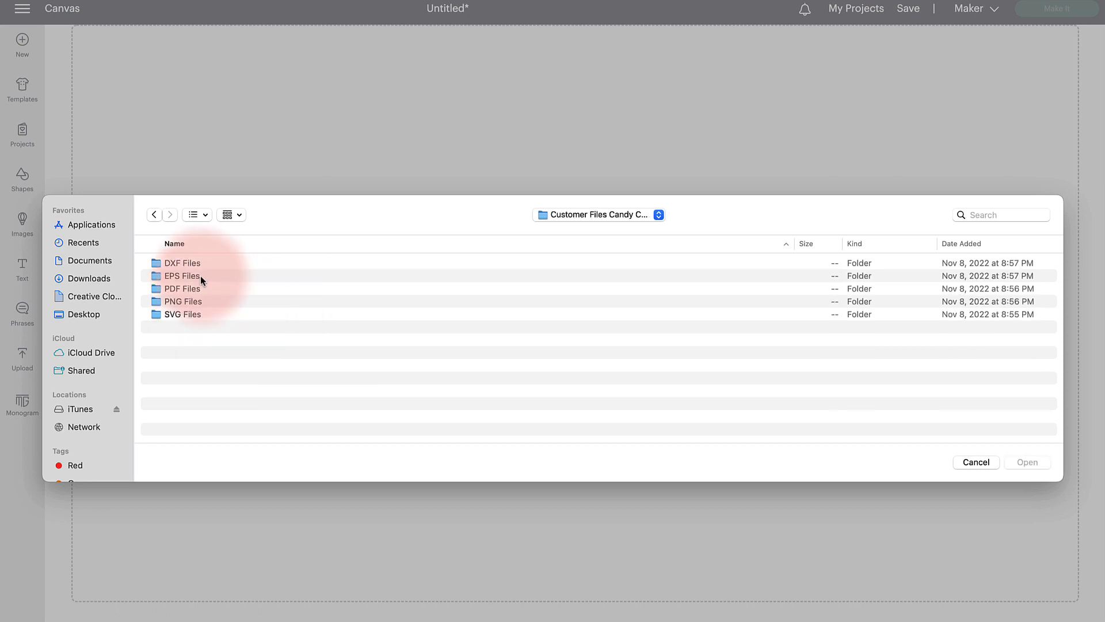
pyautogui.doubleClick(175, 315)
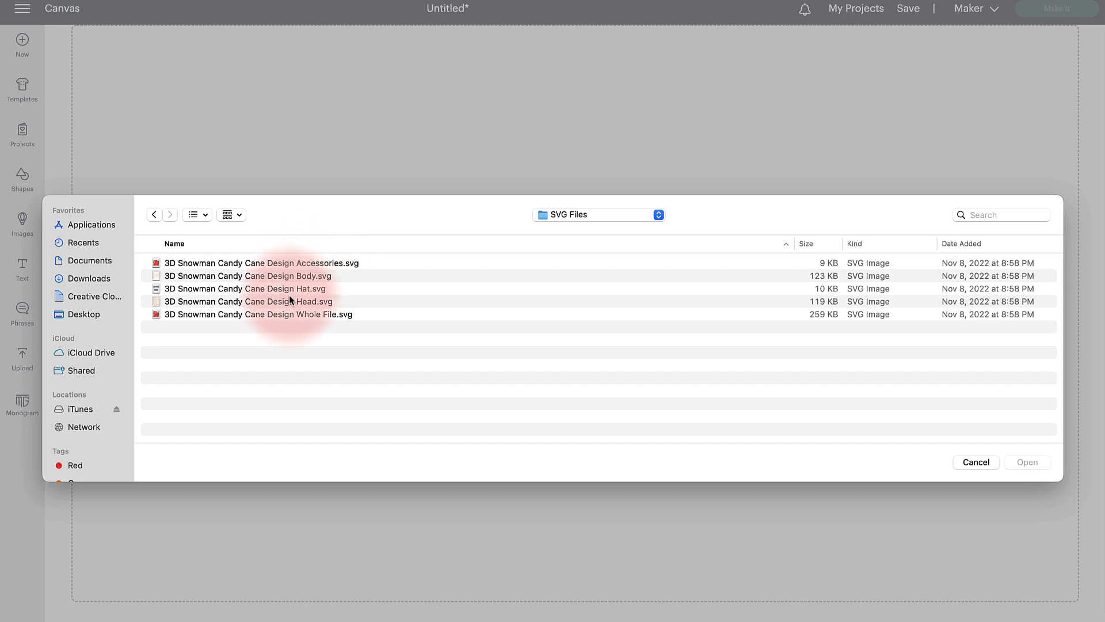
# Step: Choose 3D Snowman Candy Cane Design Head.svg and upload it as a cut image
pyautogui.click(286, 301)
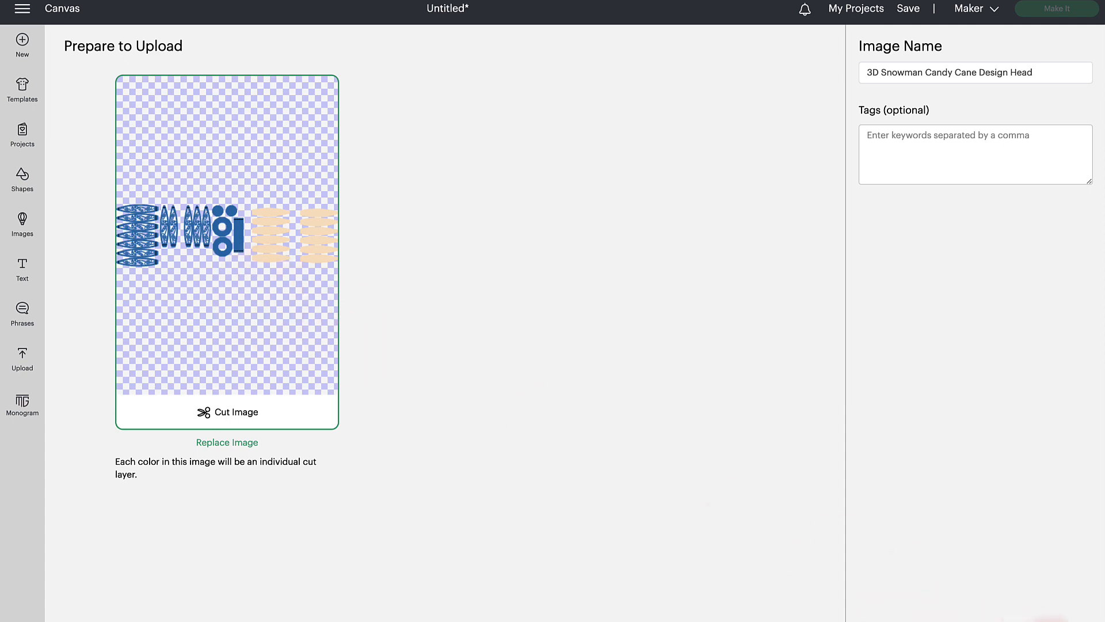
pyautogui.scroll(-2, 1049, 616)
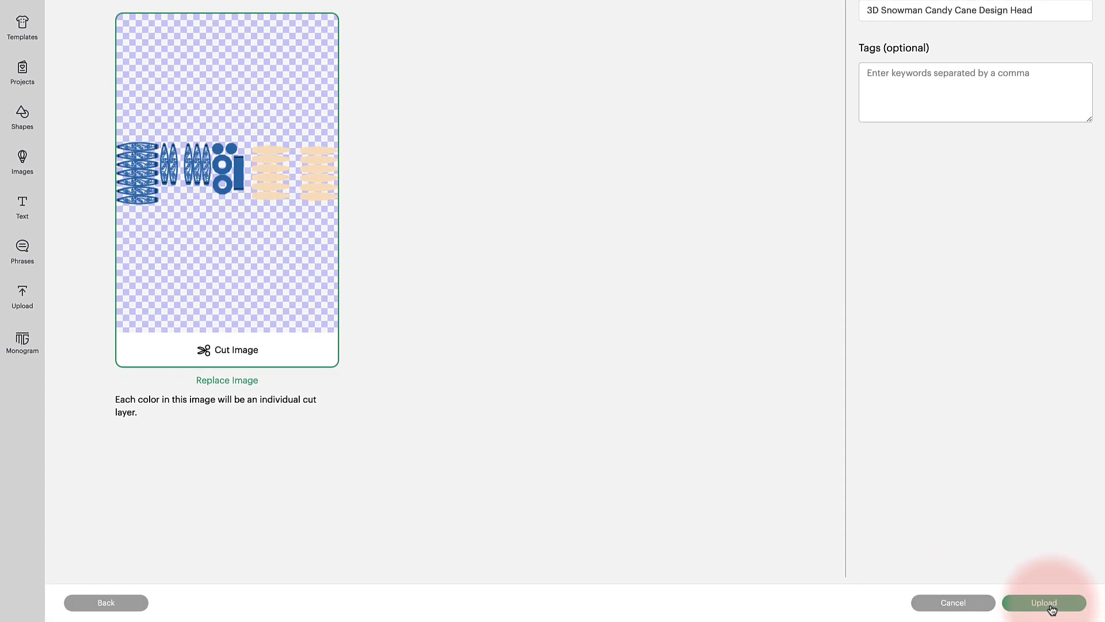
pyautogui.click(1051, 608)
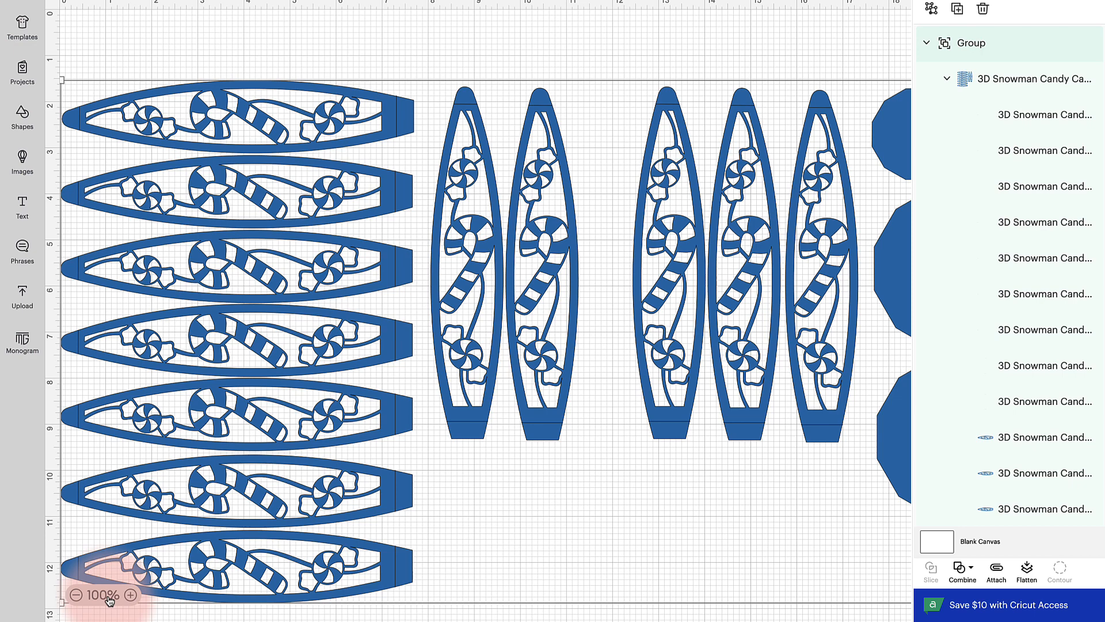
# Step: Move the whole snowman head design to about X 2.03, Y 2.16 in and ungroup it into separate sets
pyautogui.click(76, 595)
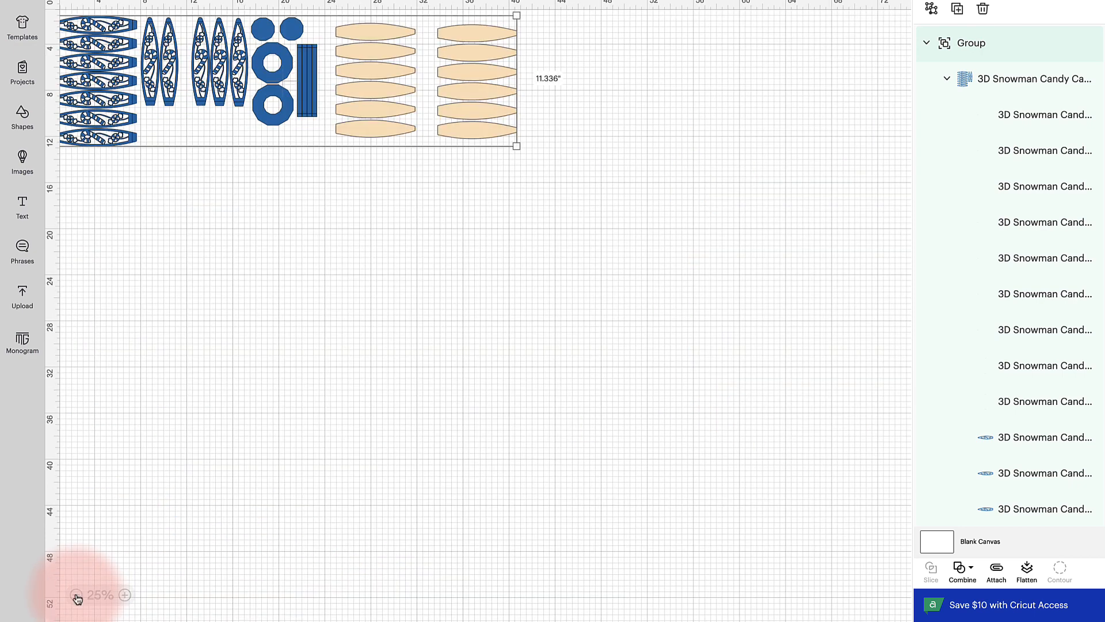
pyautogui.moveTo(162, 68); pyautogui.dragTo(174, 74)
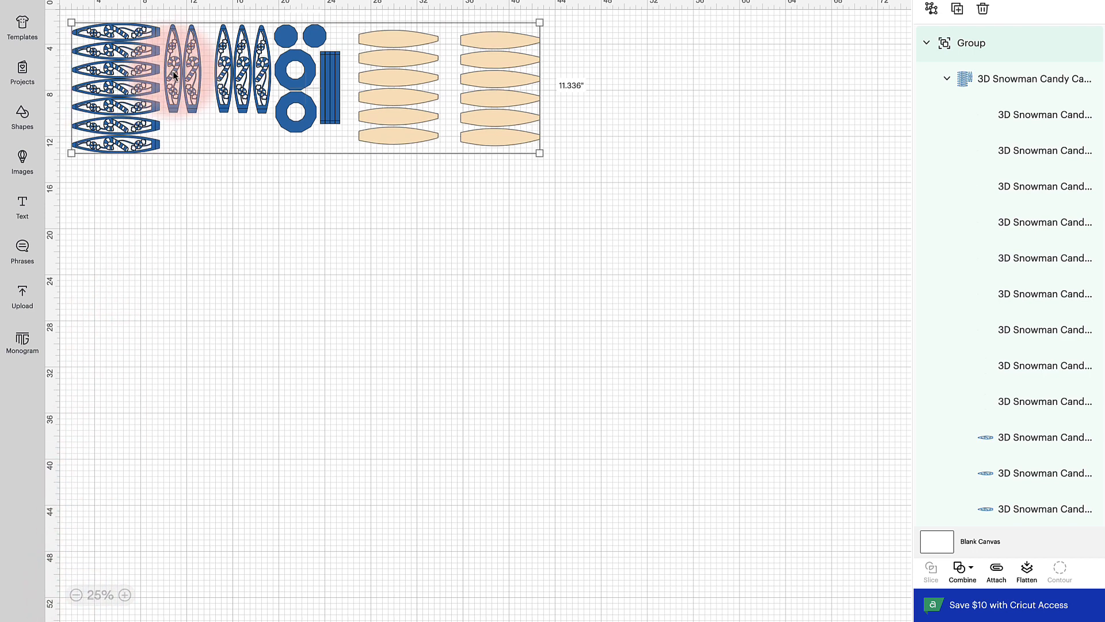
pyautogui.rightClick(203, 84)
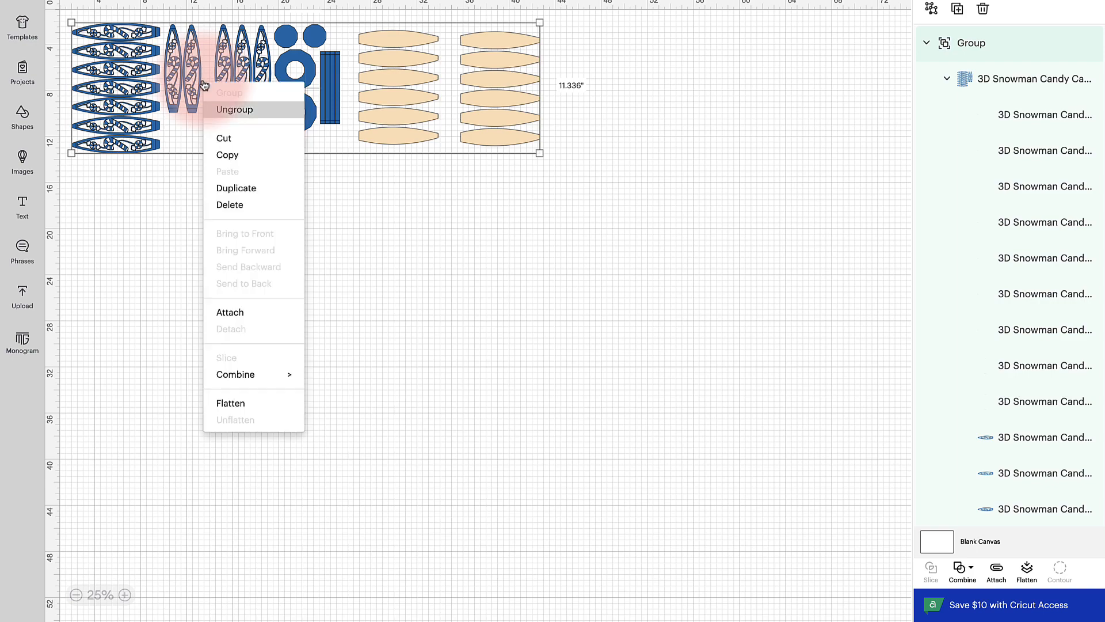
pyautogui.click(231, 110)
pyautogui.click(119, 113)
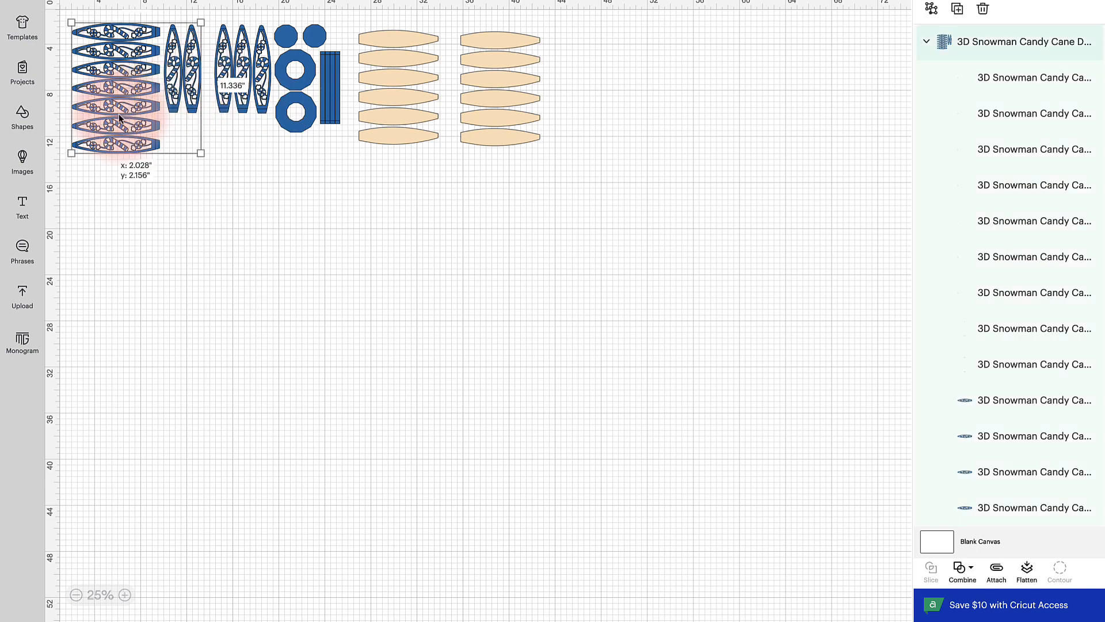
pyautogui.click(250, 93)
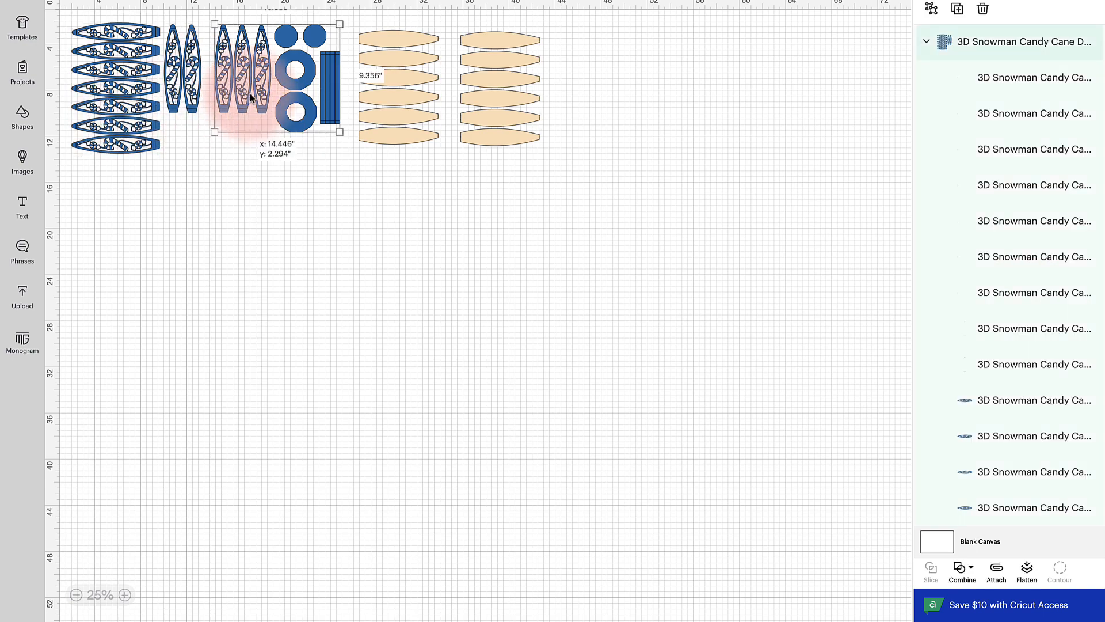
pyautogui.click(414, 101)
pyautogui.click(310, 92)
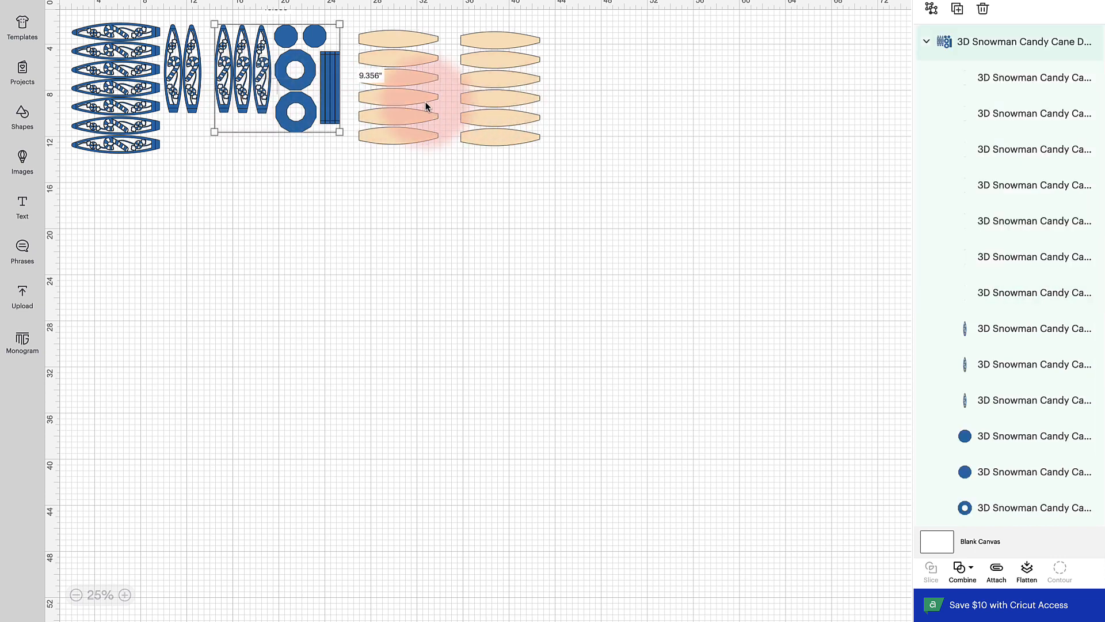
# Step: Change the nine fold-line layers of the first blue candy cane panel set from cutting to Score
pyautogui.click(124, 117)
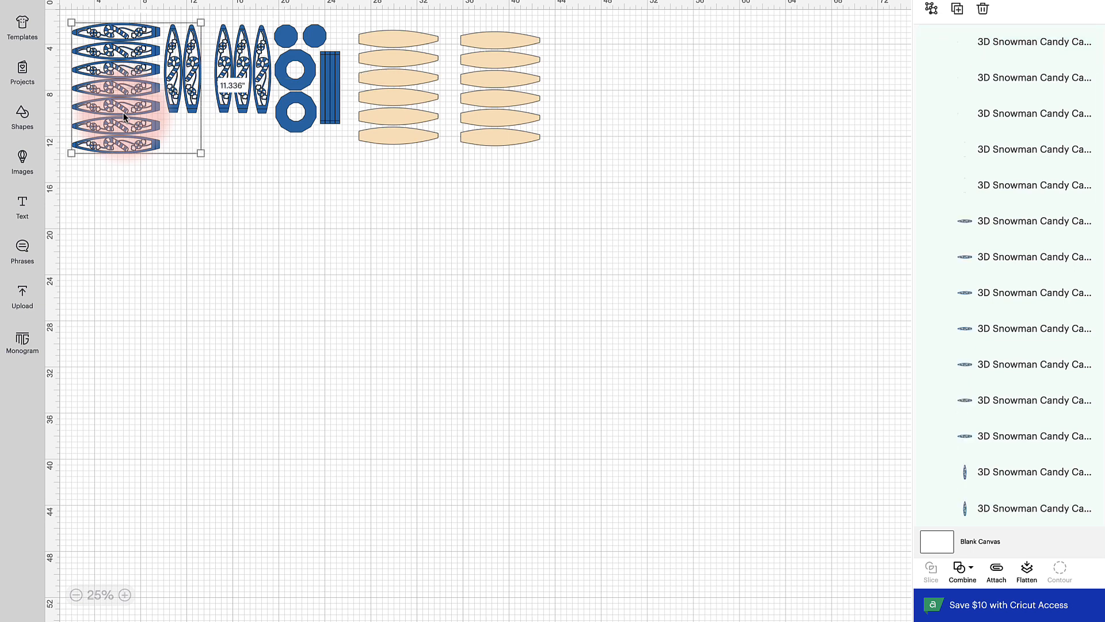
pyautogui.click(1045, 150)
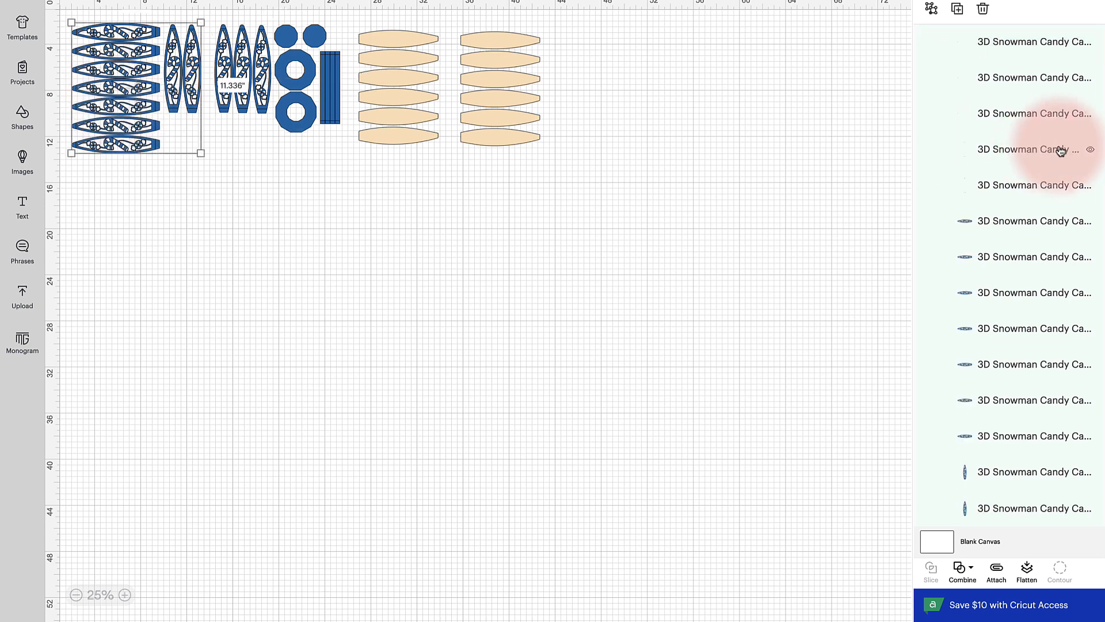
pyautogui.click(1000, 151)
pyautogui.moveTo(1000, 153); pyautogui.dragTo(997, 84)
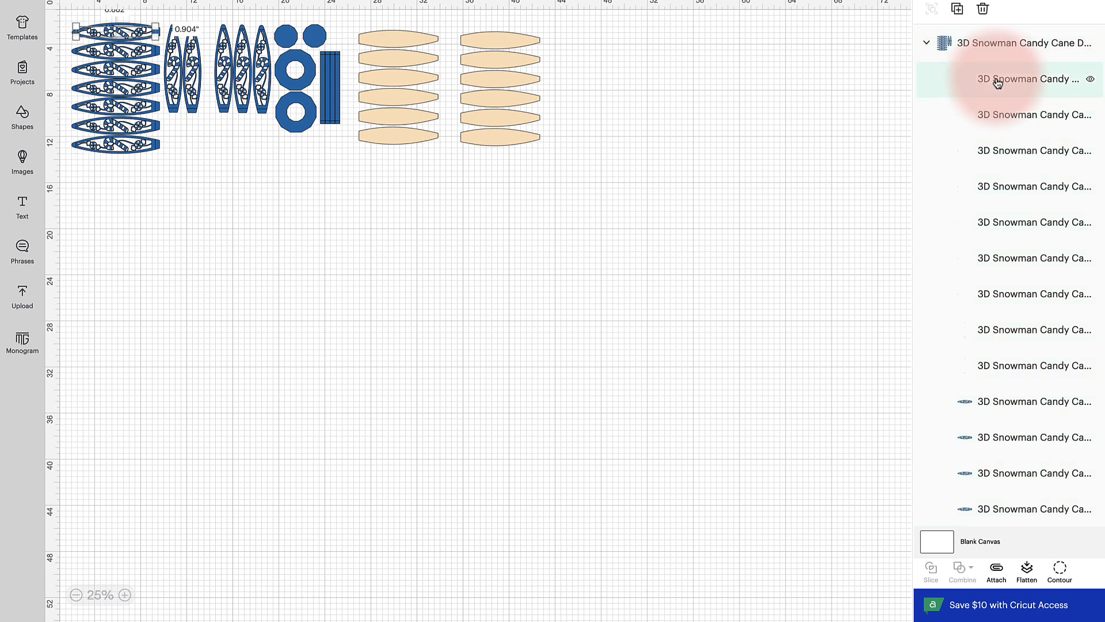
pyautogui.keyDown('shift'); pyautogui.click(1005, 115); pyautogui.keyUp('shift')
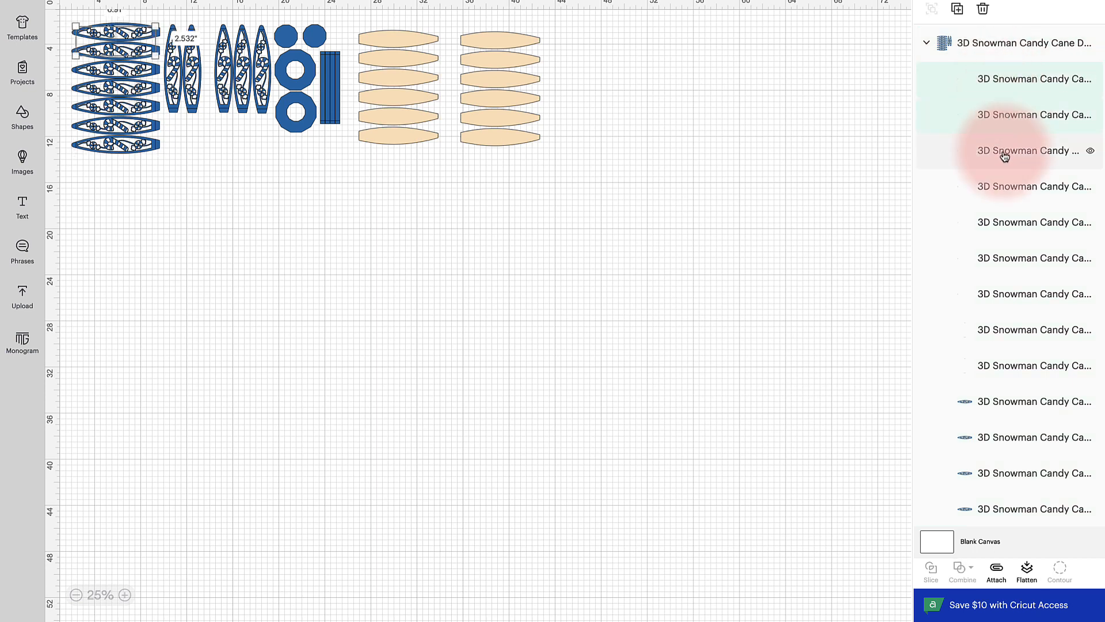
pyautogui.keyDown('shift'); pyautogui.click(1004, 164); pyautogui.keyUp('shift')
pyautogui.keyDown('shift'); pyautogui.click(1002, 186); pyautogui.keyUp('shift')
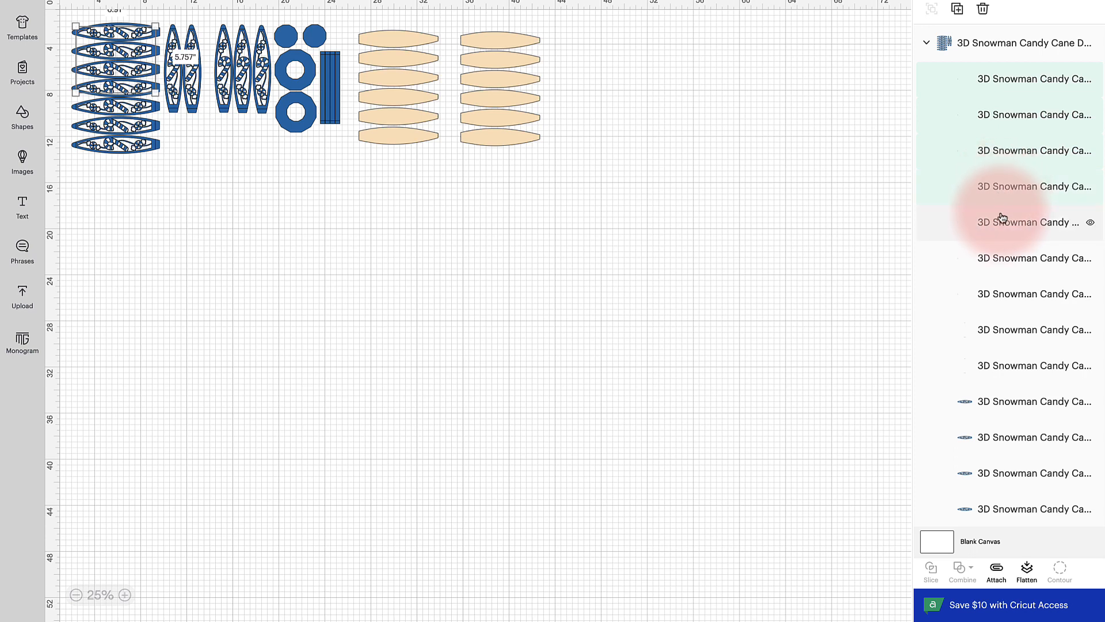
pyautogui.keyDown('shift'); pyautogui.click(1002, 222); pyautogui.keyUp('shift')
pyautogui.keyDown('shift'); pyautogui.click(1002, 257); pyautogui.keyUp('shift')
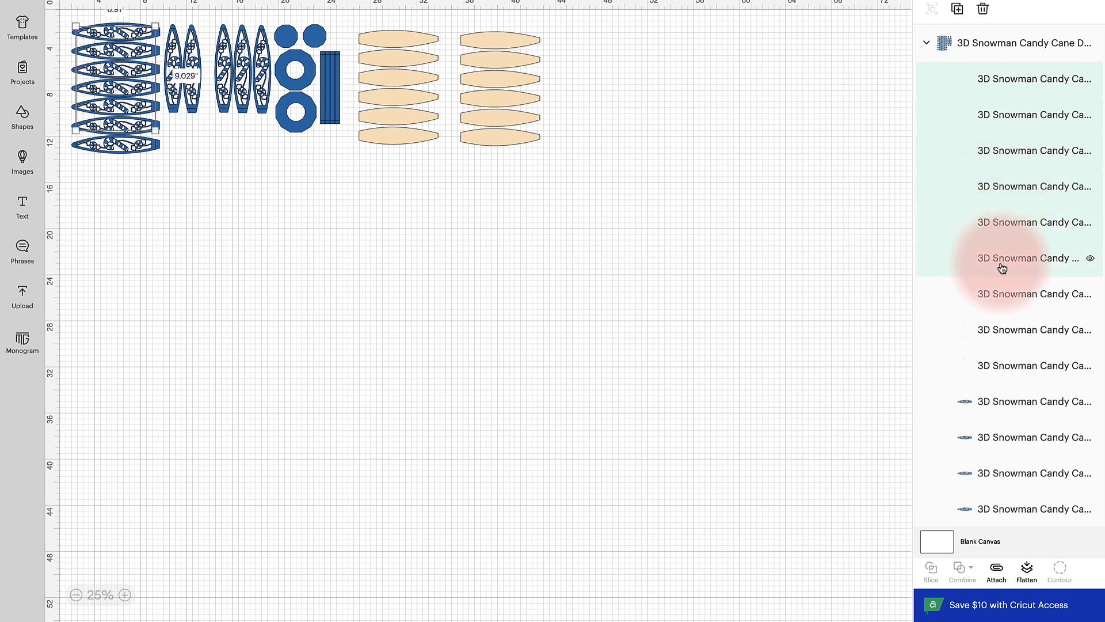
pyautogui.keyDown('shift'); pyautogui.click(1002, 295); pyautogui.keyUp('shift')
pyautogui.keyDown('shift'); pyautogui.click(1003, 329); pyautogui.keyUp('shift')
pyautogui.keyDown('shift'); pyautogui.click(1001, 365); pyautogui.keyUp('shift')
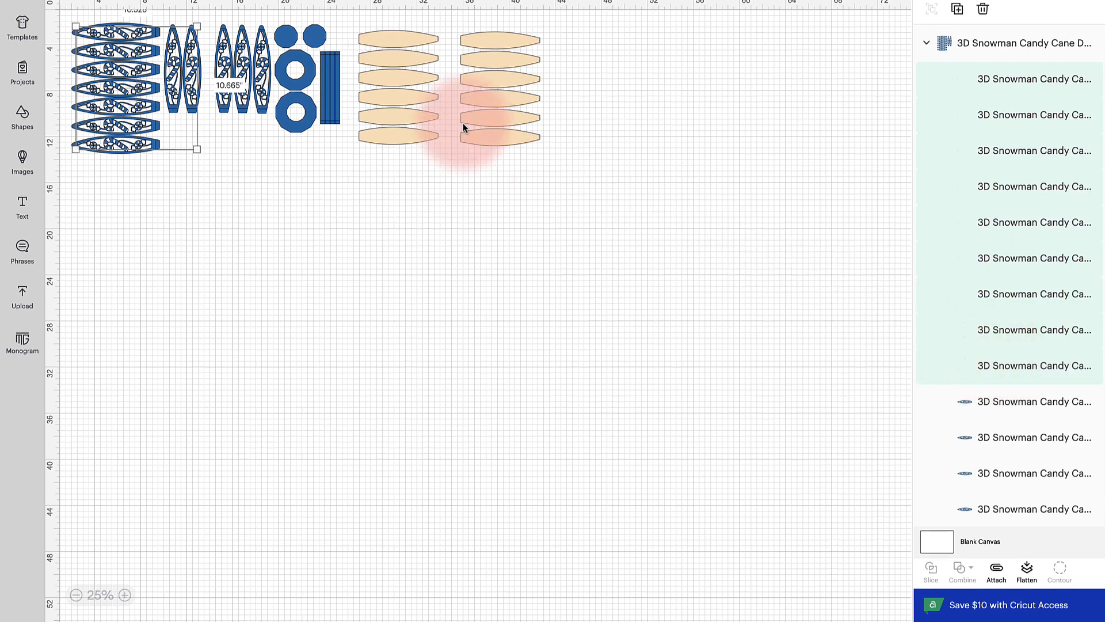
pyautogui.click(161, 23)
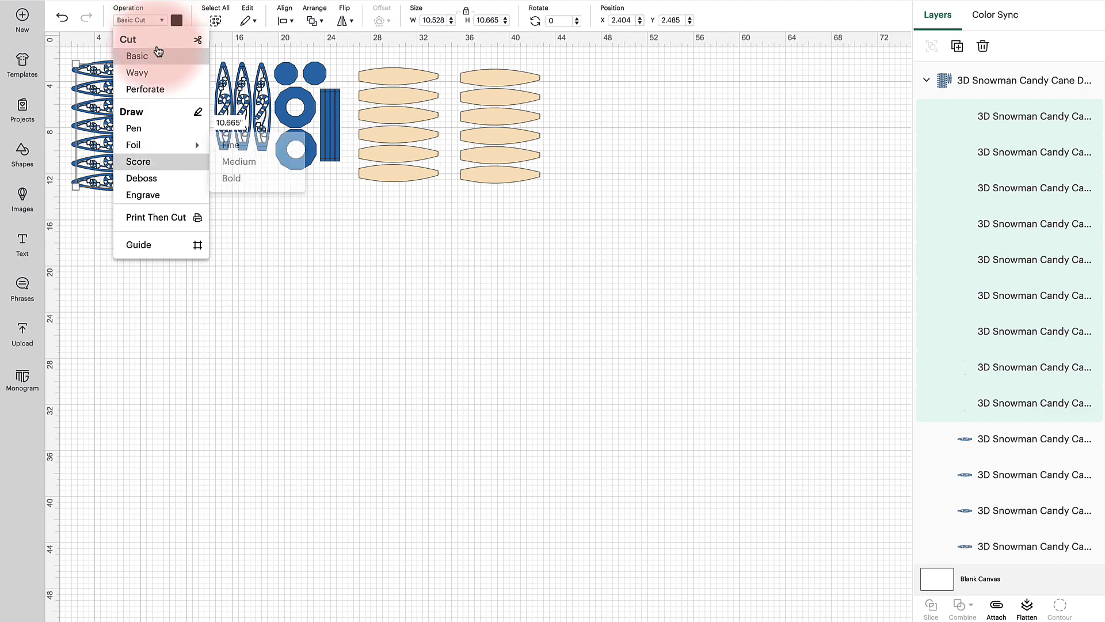
pyautogui.click(141, 162)
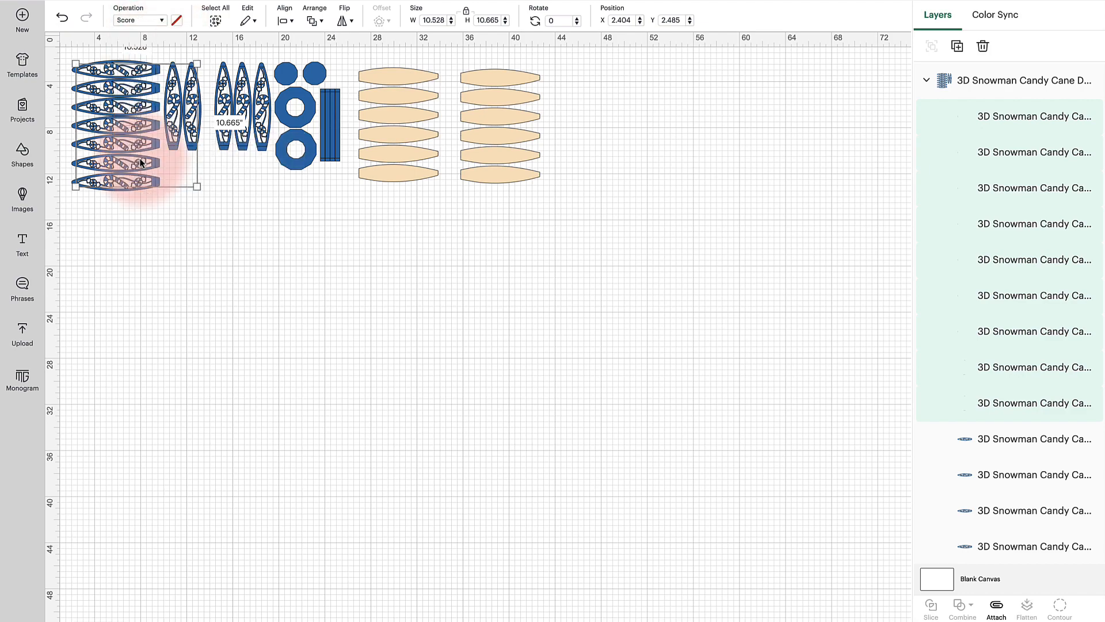
pyautogui.click(147, 173)
# Step: Attach the score lines and cut pieces of the first nine-panel blue set together
pyautogui.scroll(5, 151, 186)
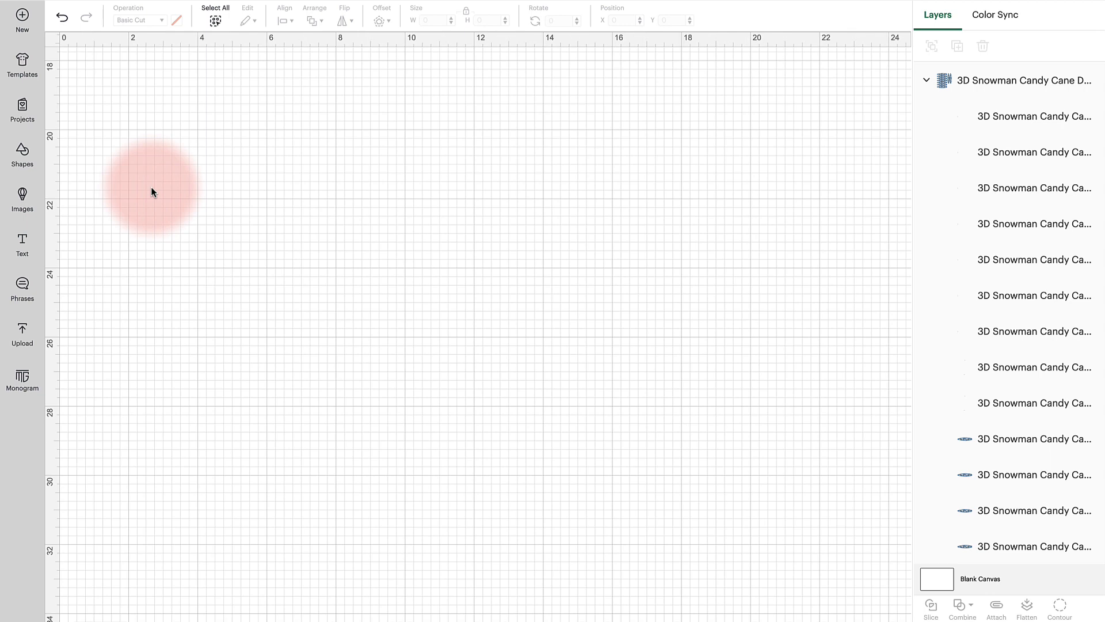
pyautogui.scroll(10, 151, 187)
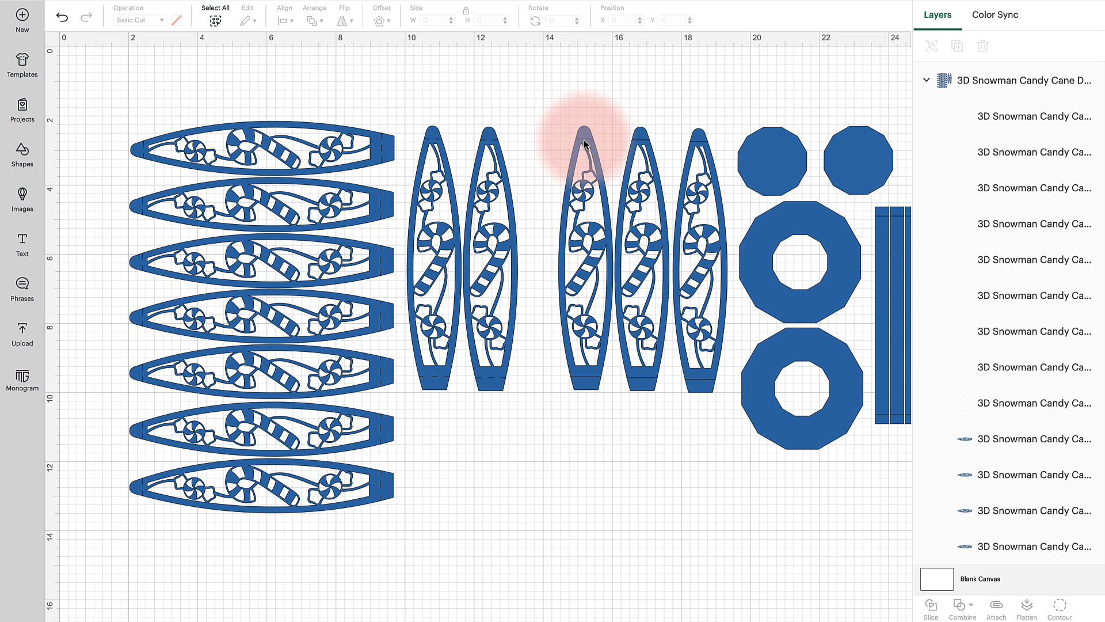
pyautogui.scroll(-1, 584, 143)
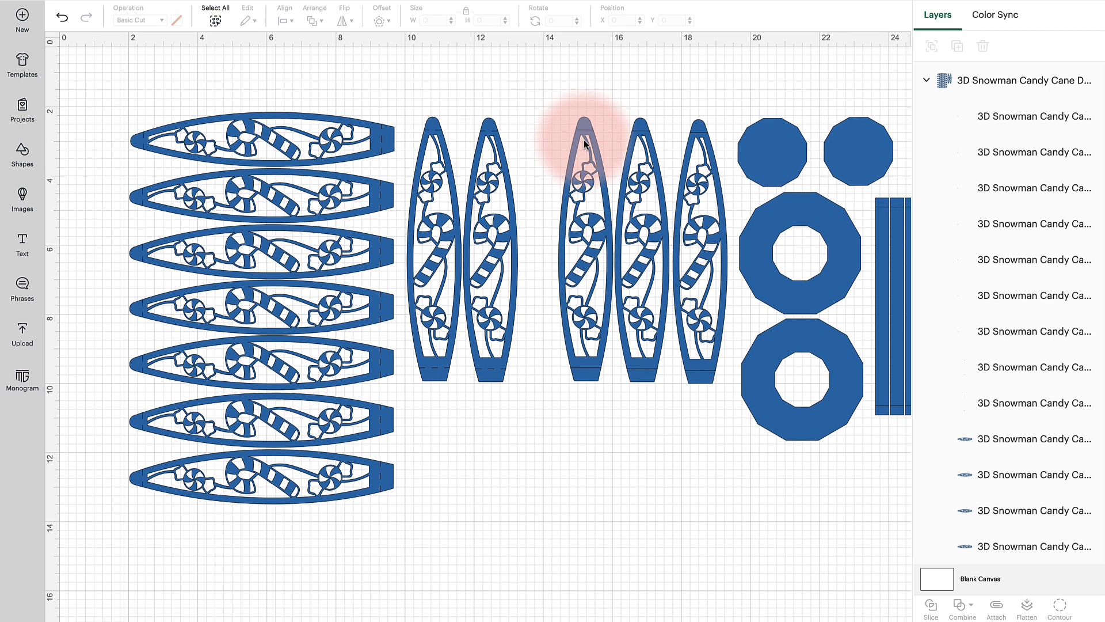
pyautogui.moveTo(88, 72); pyautogui.dragTo(456, 390)
pyautogui.moveTo(559, 285); pyautogui.dragTo(516, 526)
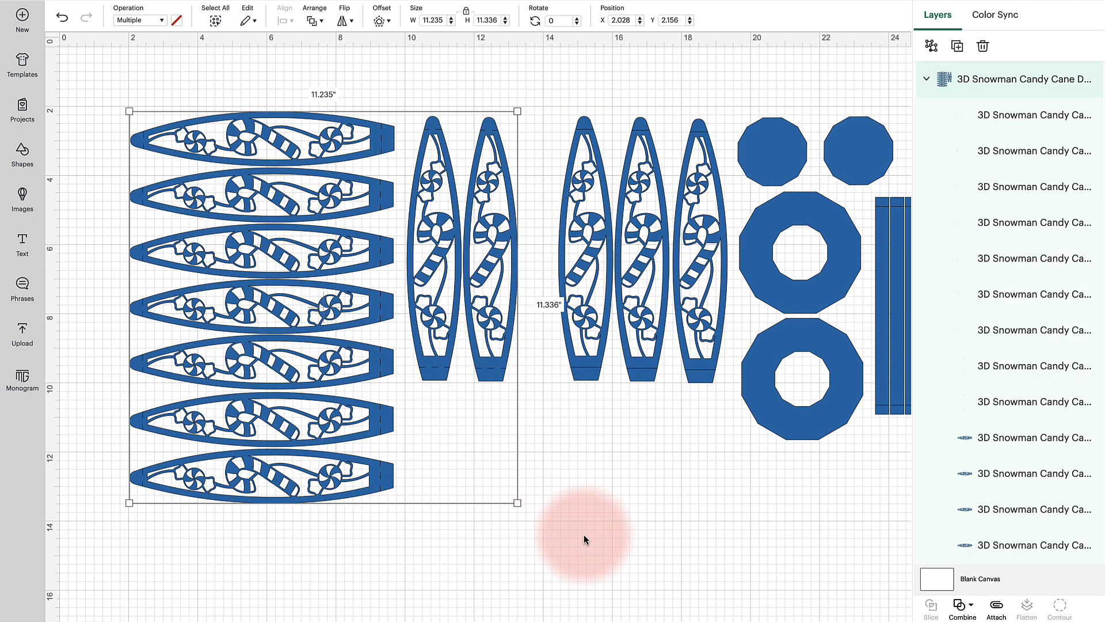
pyautogui.click(996, 608)
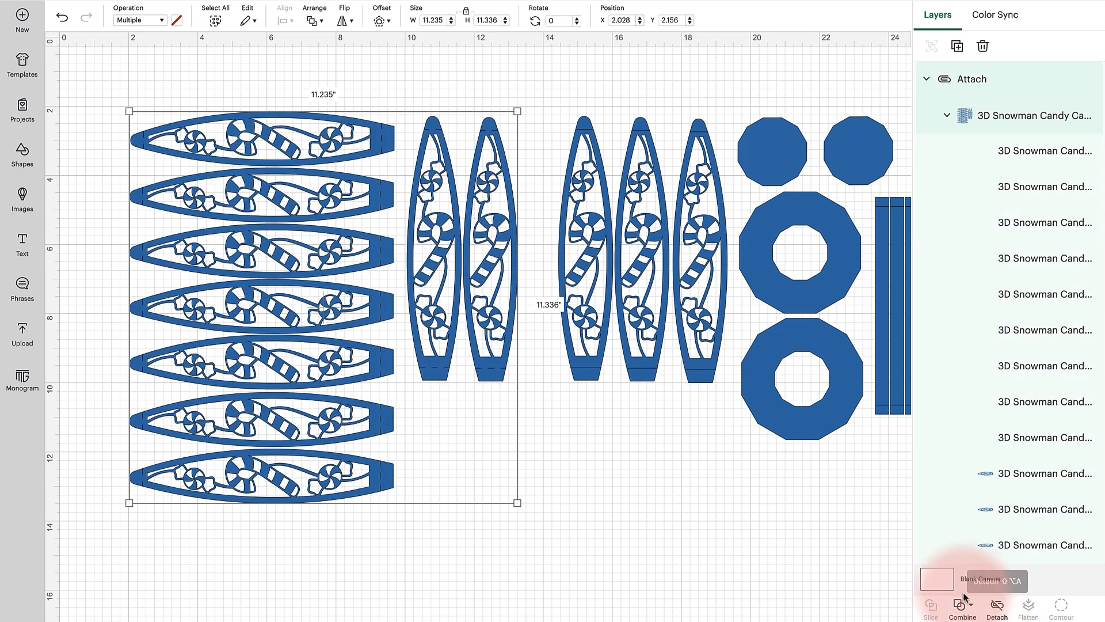
# Step: Change the seven fold-line layers of the second blue set, with three panels, rings and strips, from cutting to Score
pyautogui.hscroll(5, 762, 514)
pyautogui.moveTo(762, 514); pyautogui.dragTo(474, 244)
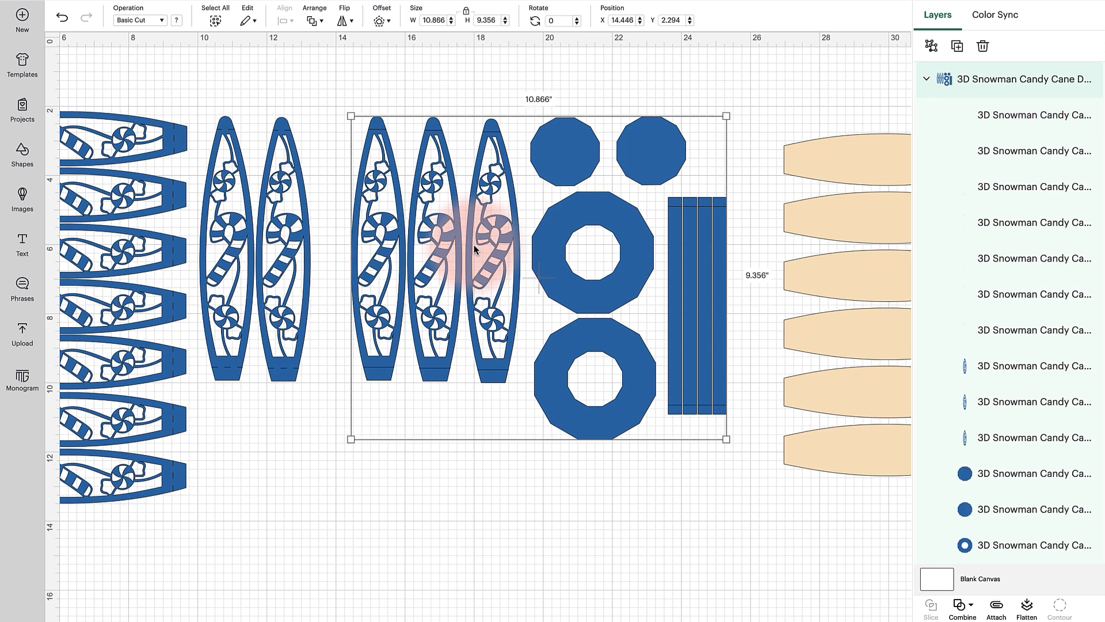
pyautogui.scroll(-1, 557, 166)
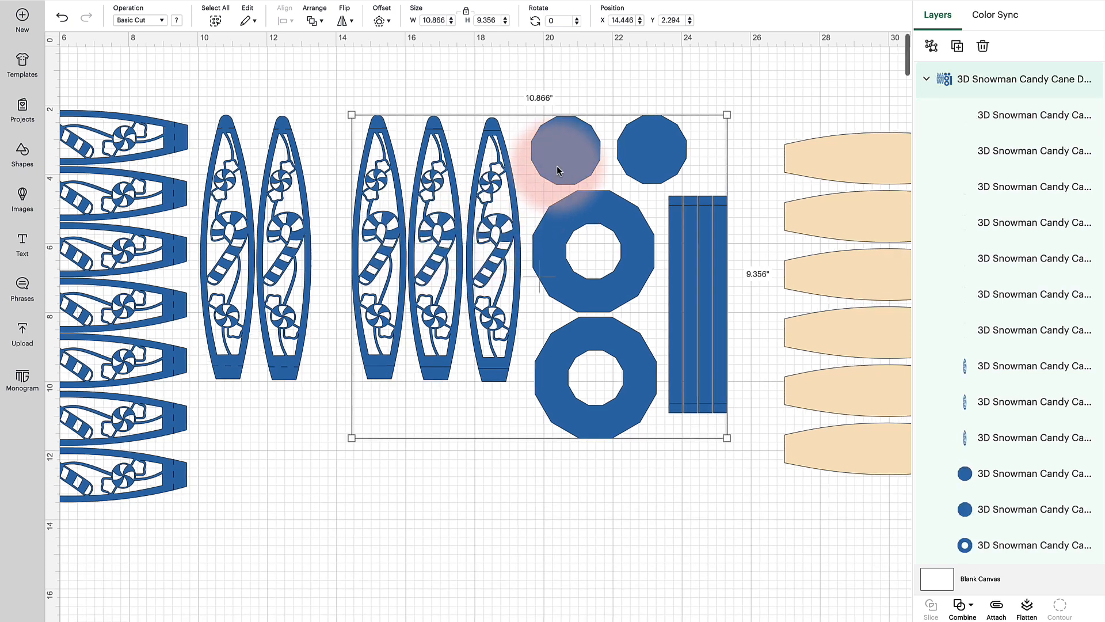
pyautogui.click(999, 120)
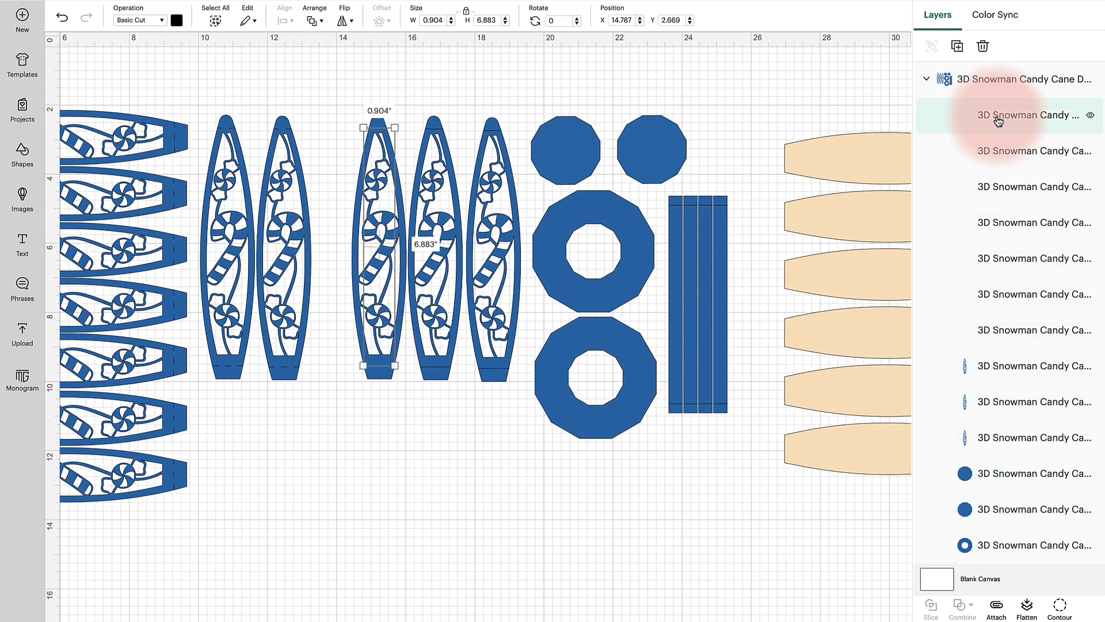
pyautogui.moveTo(998, 119); pyautogui.dragTo(967, 320)
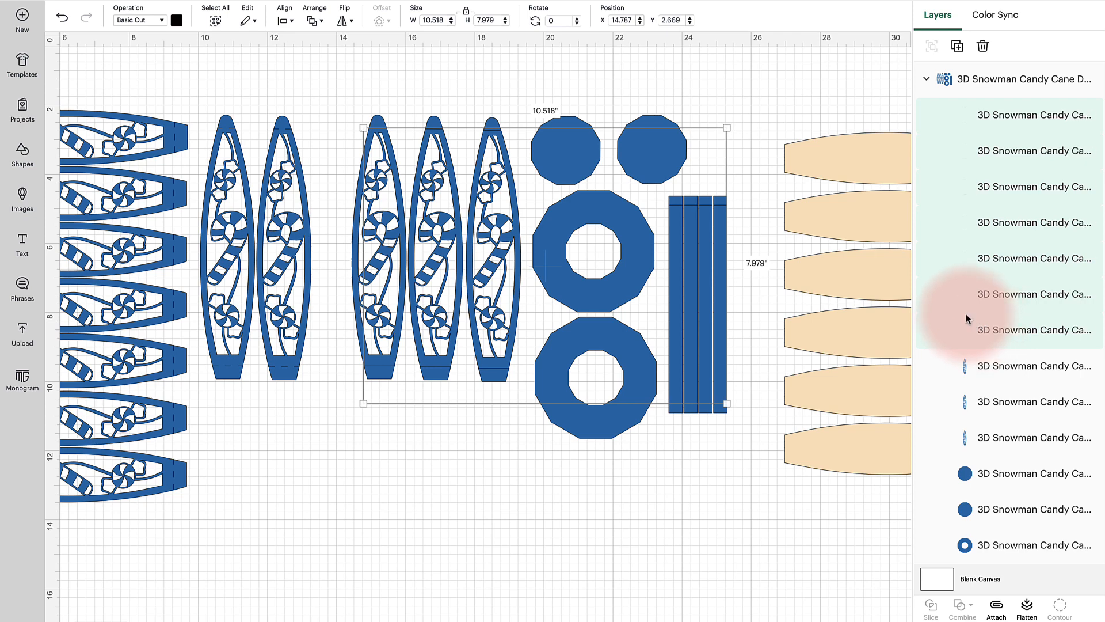
pyautogui.click(161, 20)
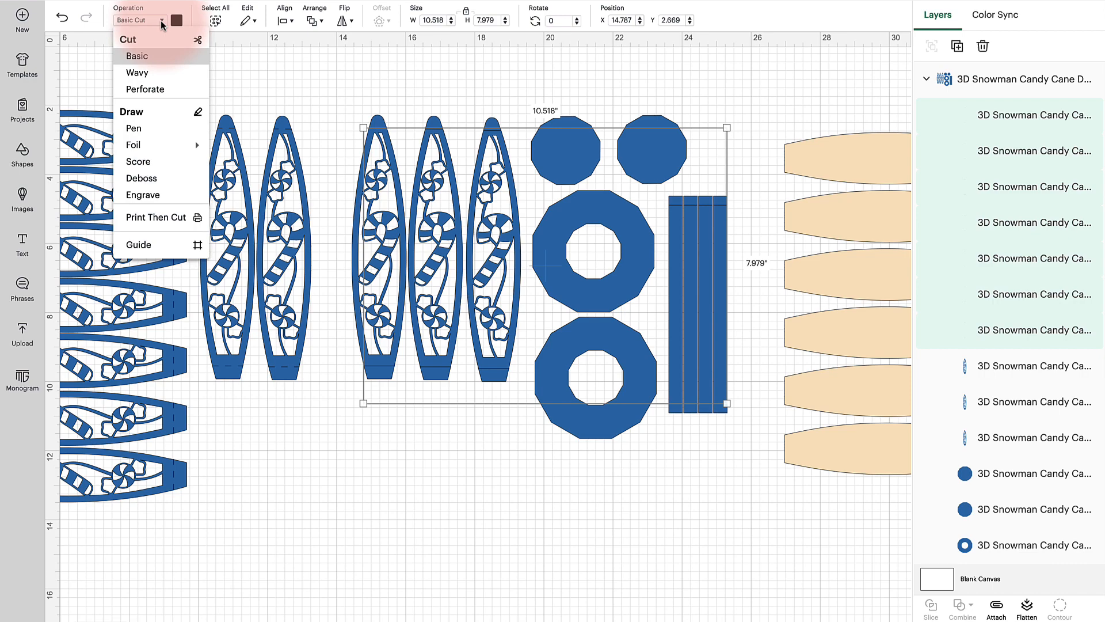
pyautogui.click(151, 163)
pyautogui.hscroll(-1, 417, 75)
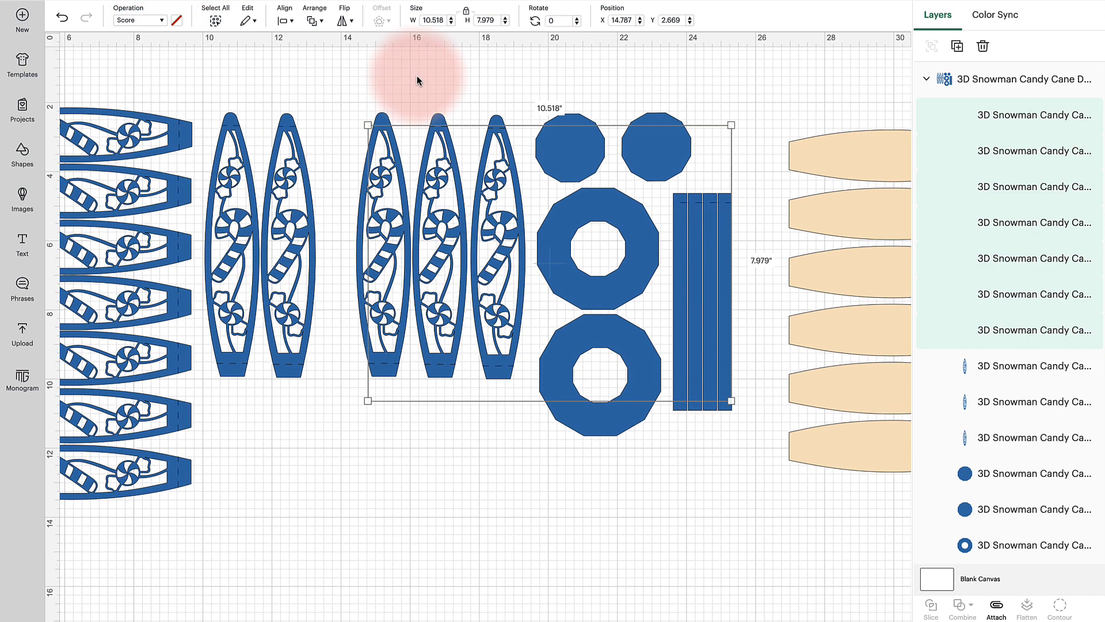
# Step: Attach the score lines and cut pieces of the second blue set together
pyautogui.click(417, 75)
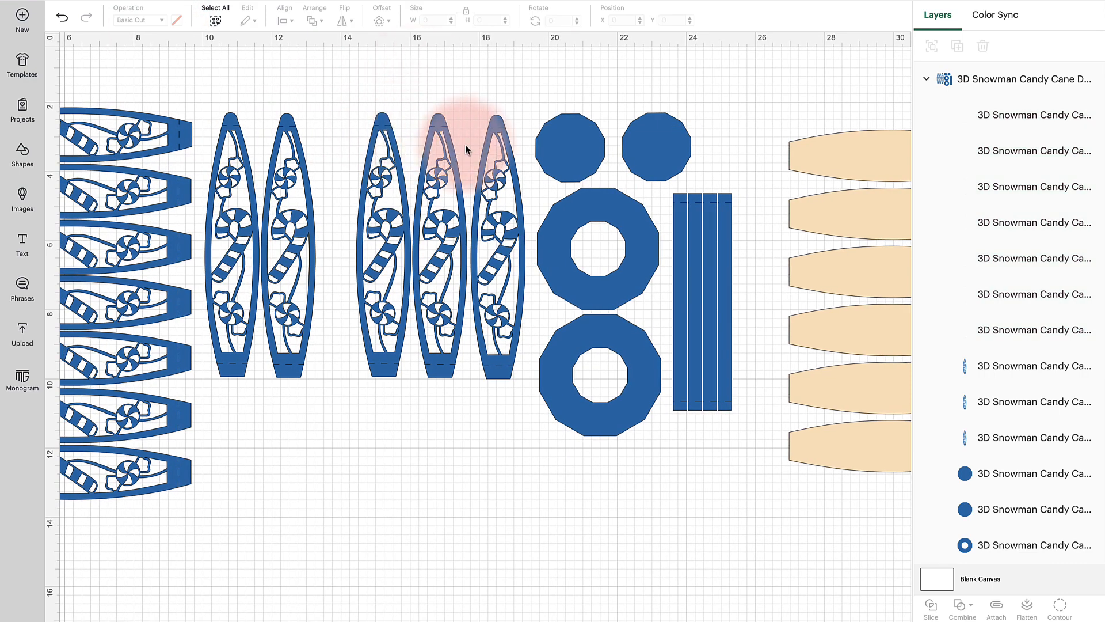
pyautogui.moveTo(356, 62); pyautogui.dragTo(738, 508)
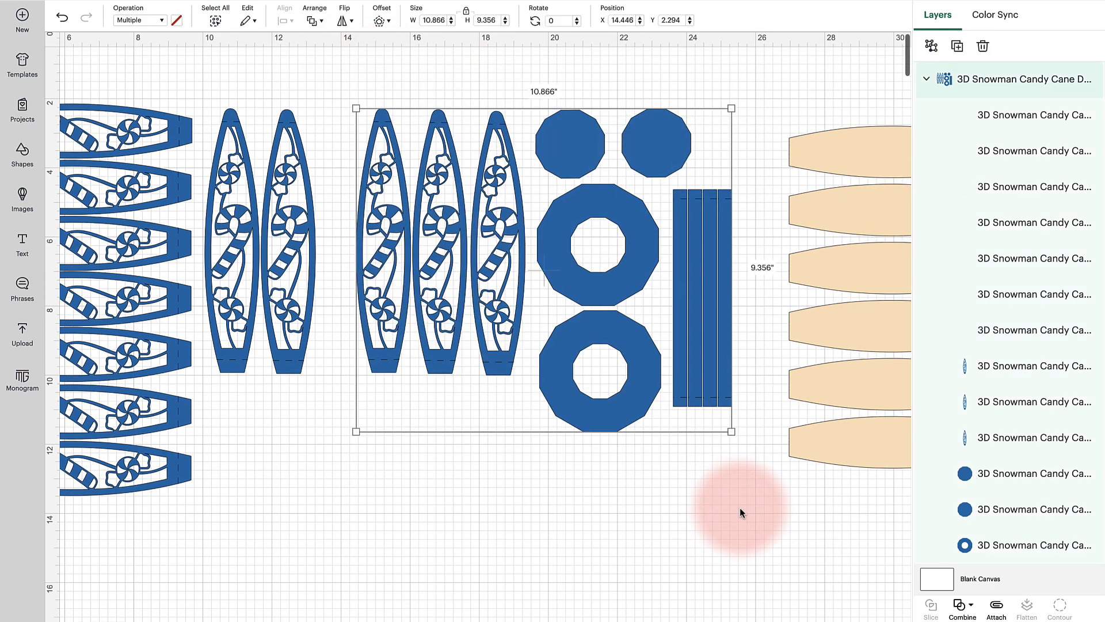
pyautogui.click(986, 604)
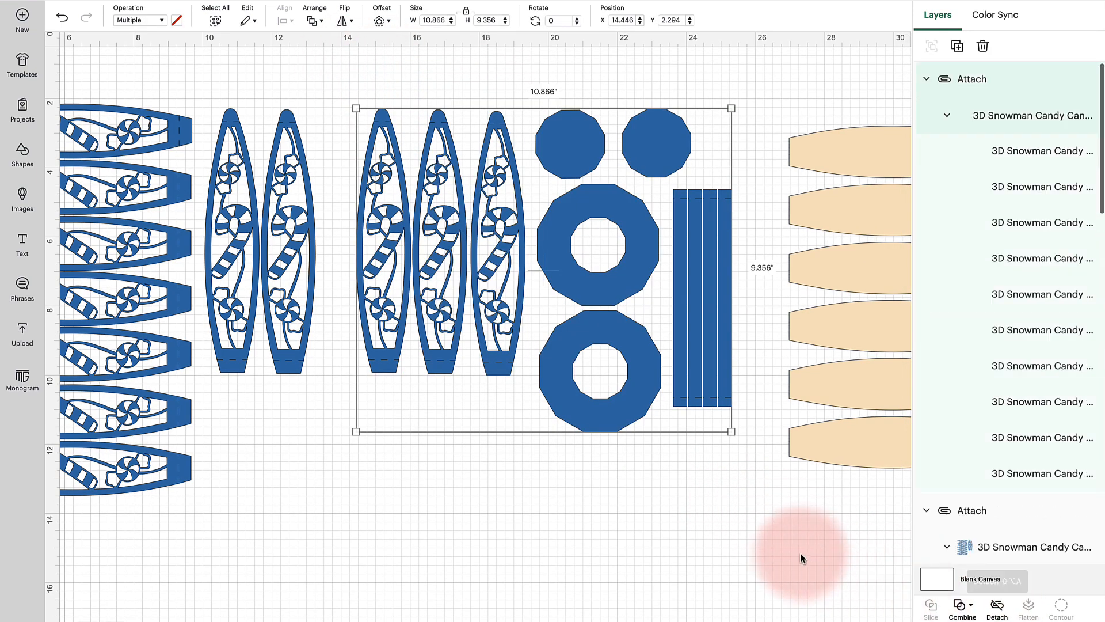
# Step: Examine the two cream panel sets for fold lines that need scoring or attaching
pyautogui.hscroll(10, 800, 552)
pyautogui.hscroll(2, 800, 553)
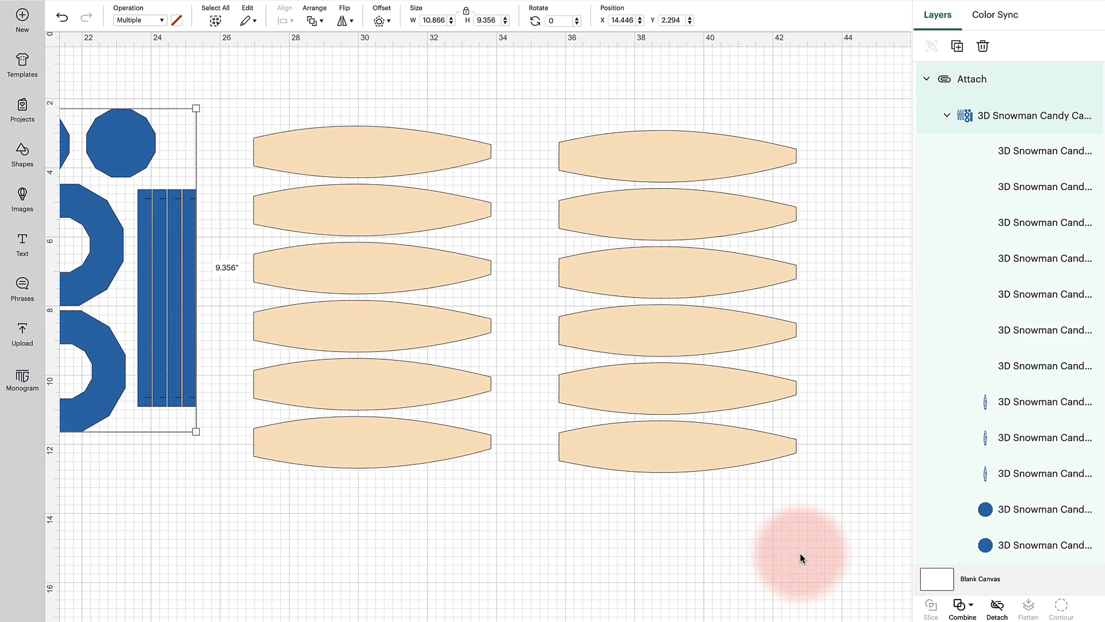
pyautogui.click(634, 330)
pyautogui.click(344, 323)
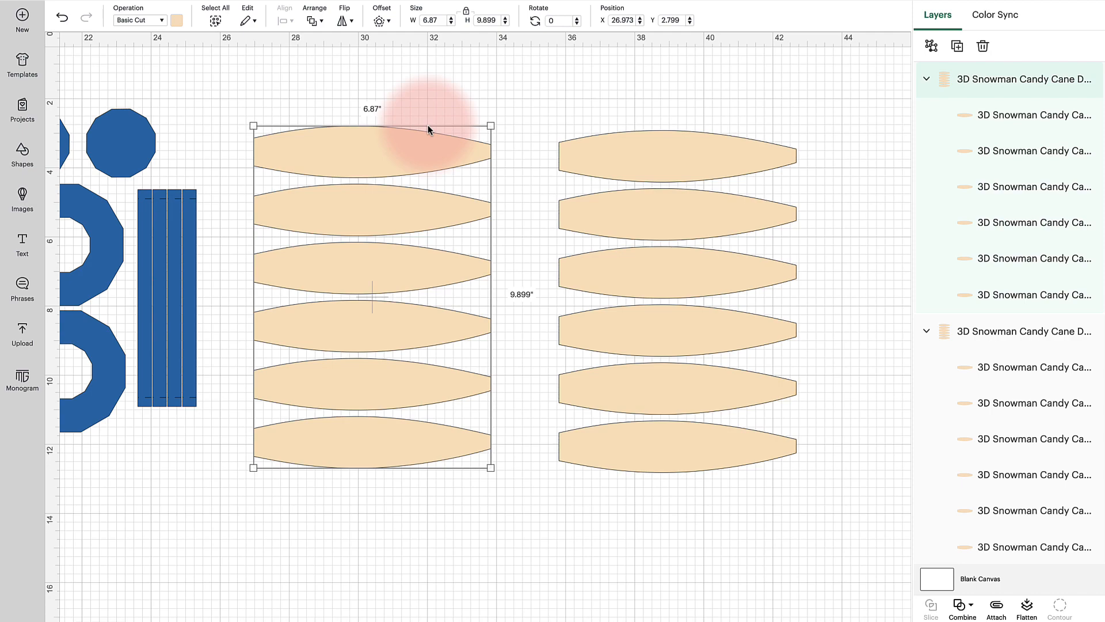
pyautogui.hscroll(-15, 335, 239)
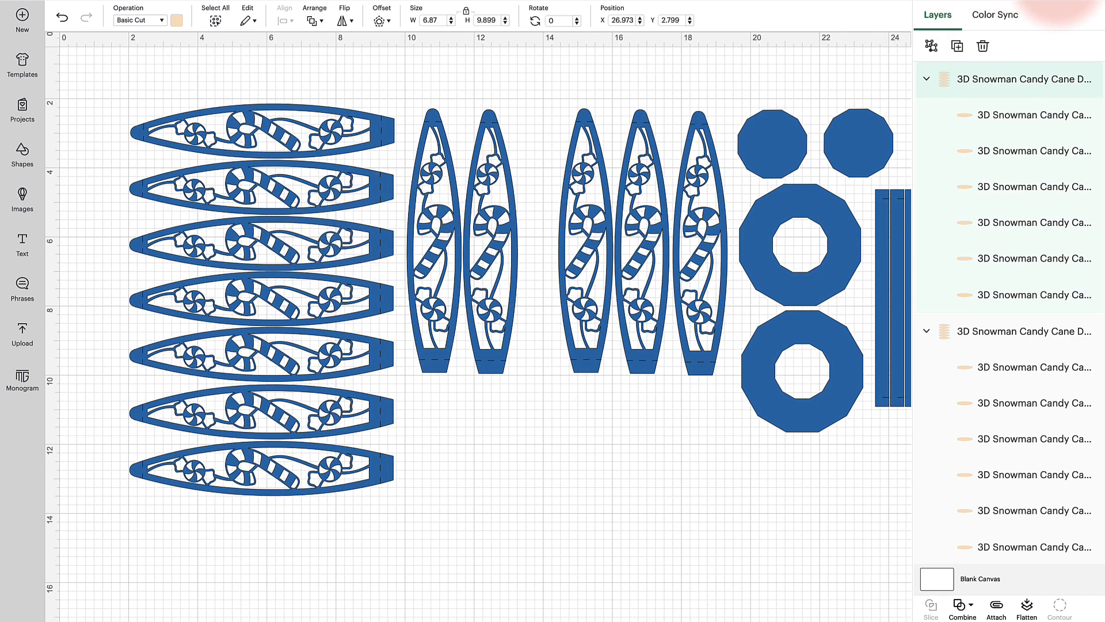
# Step: Send the project to mat preparation and set the cream mats' material size to 8.5 in x 11 in (Letter)
pyautogui.click(1059, 7)
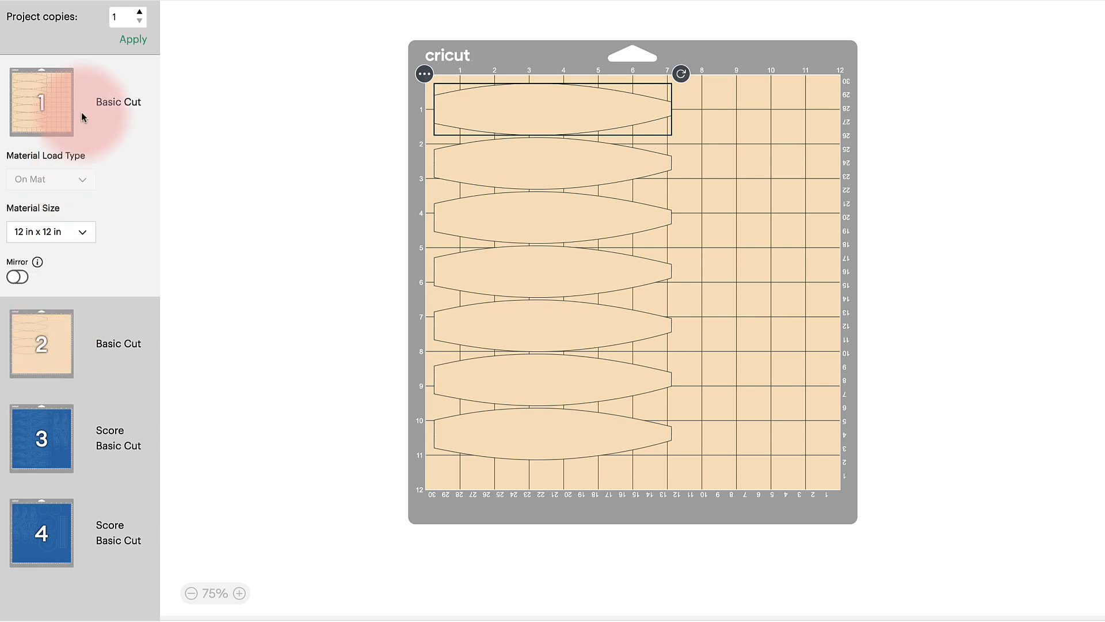
pyautogui.click(82, 233)
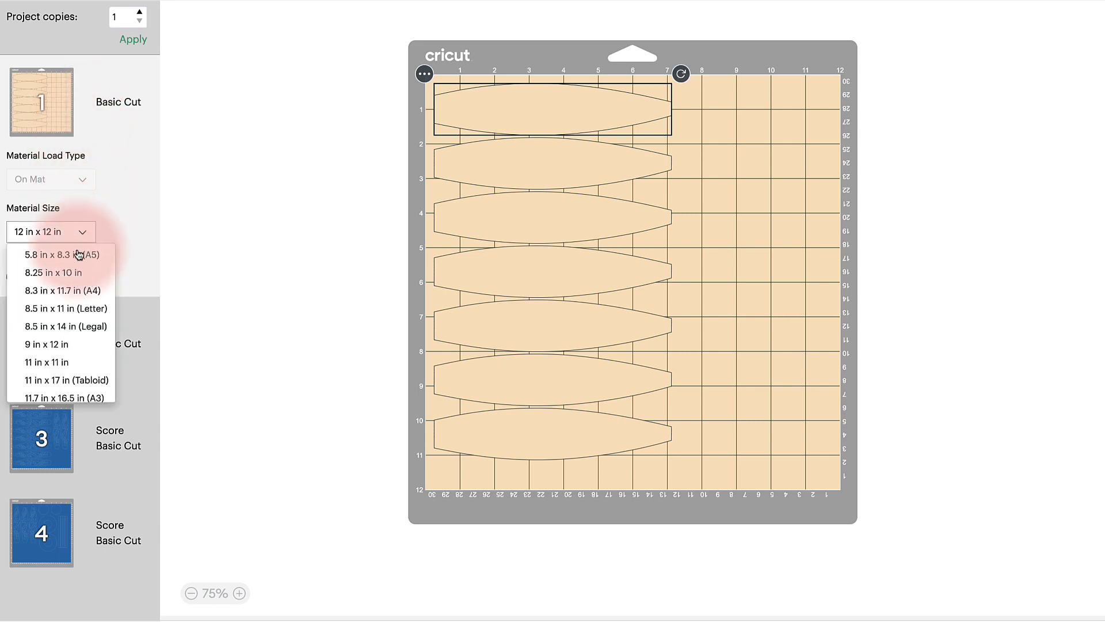
pyautogui.click(61, 307)
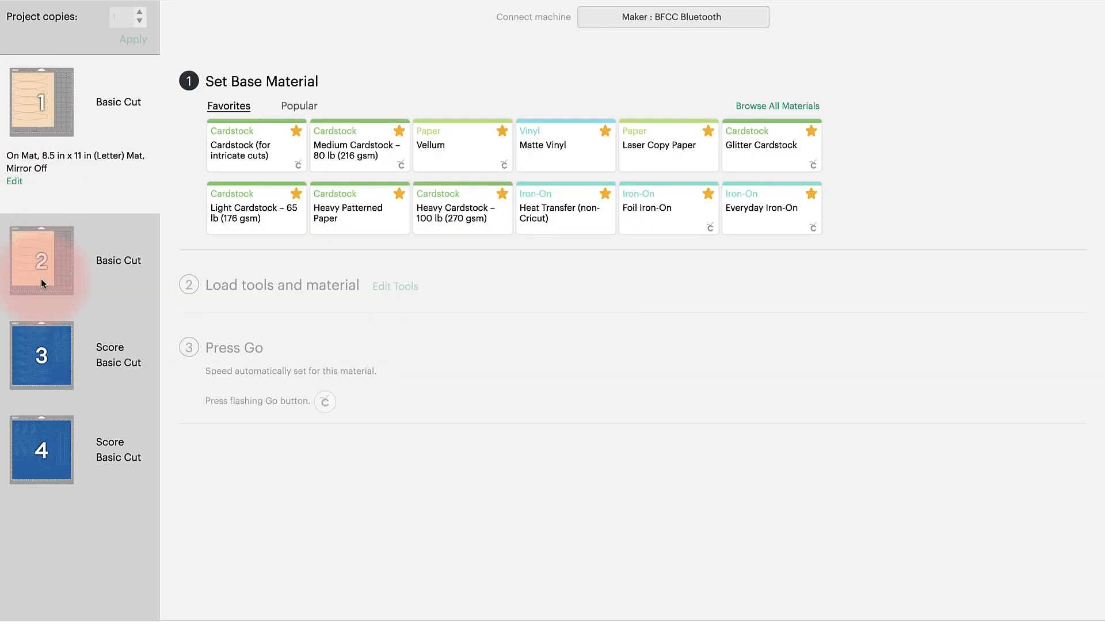
# Step: Set the base material for the cream mats to Vellum with More pressure and switch to mat 2
pyautogui.moveTo(40, 278)
pyautogui.click(450, 155)
pyautogui.click(352, 124)
pyautogui.click(290, 150)
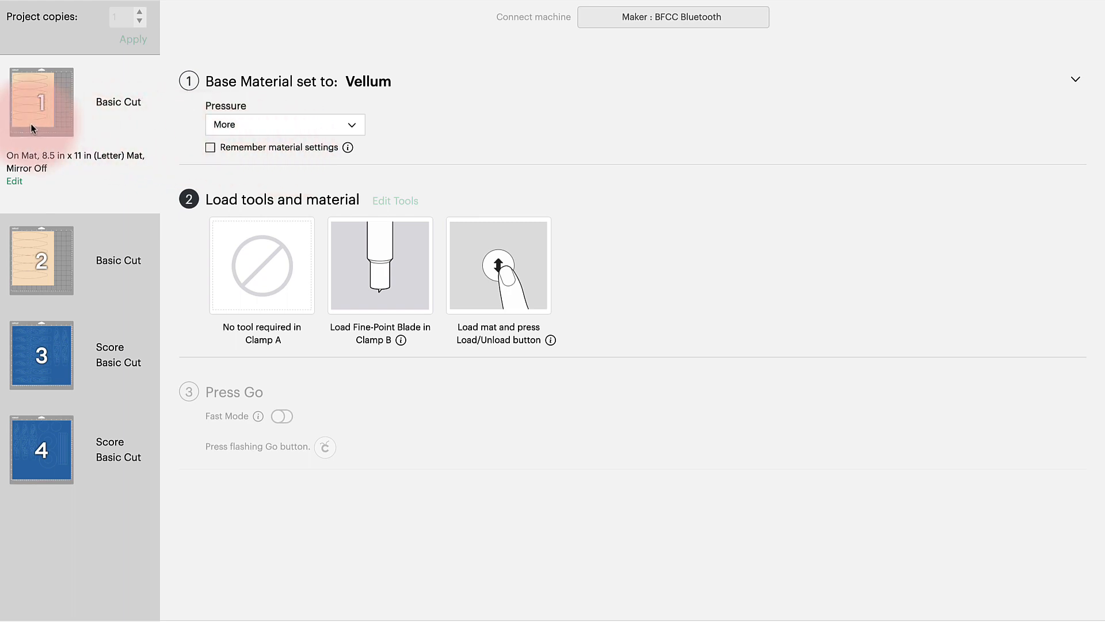
pyautogui.moveTo(29, 123)
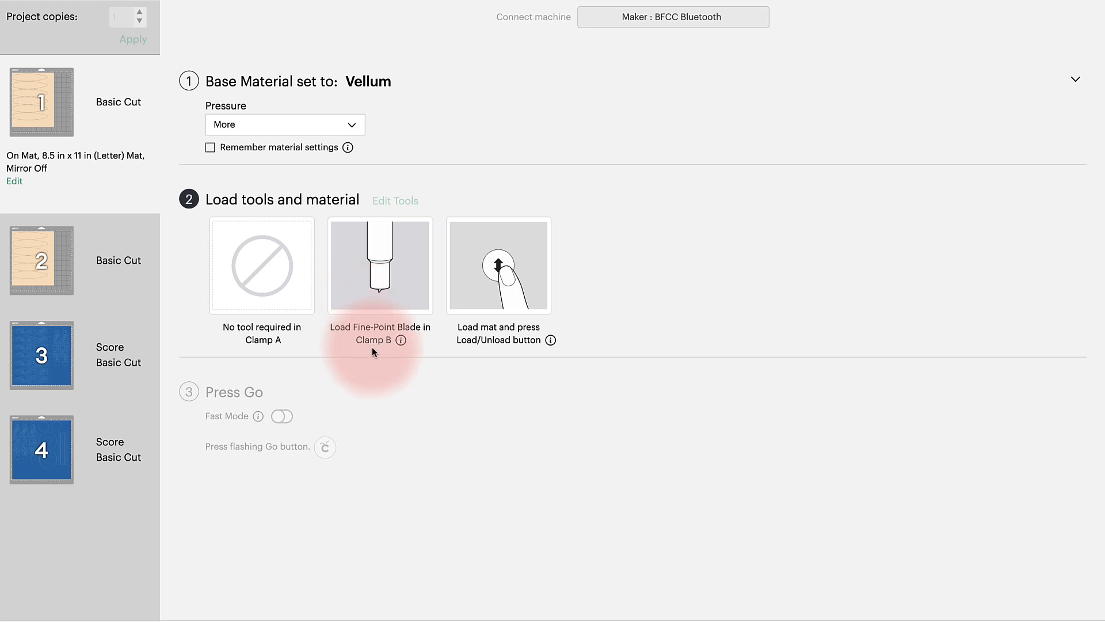
pyautogui.click(33, 262)
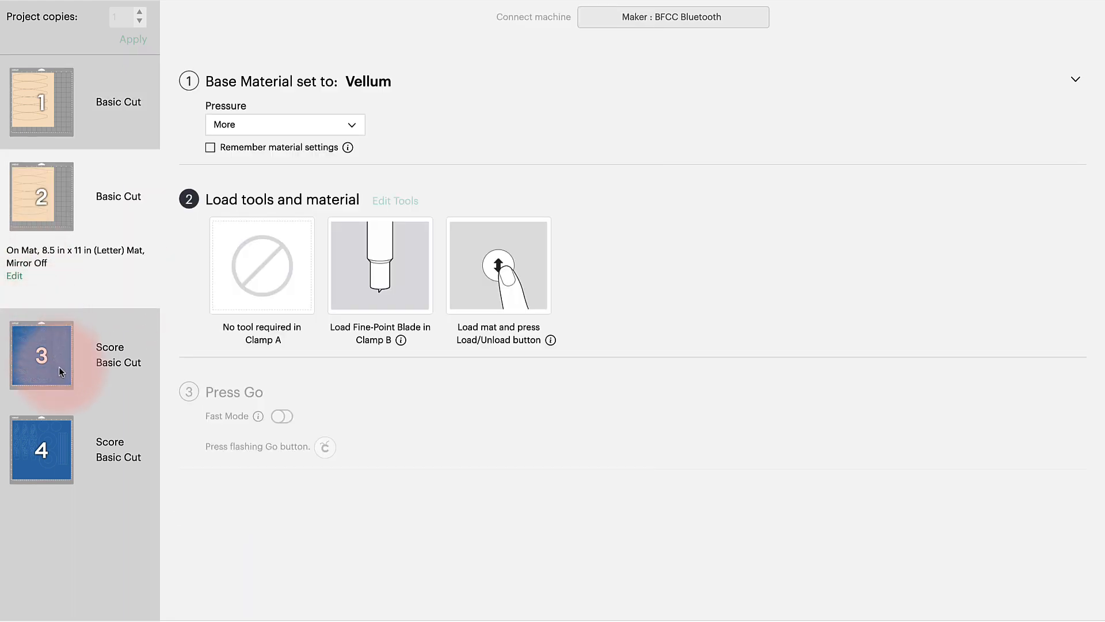
# Step: For blue mats 3 and 4, set the base material to Cardstock (for intricate cuts) with More pressure
pyautogui.click(59, 371)
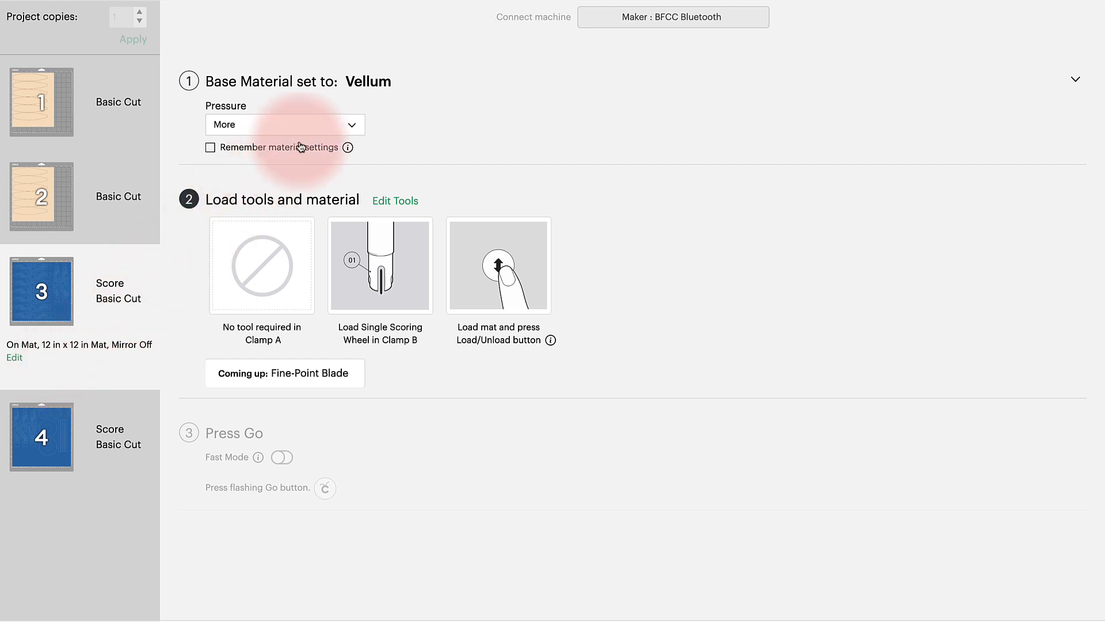
pyautogui.click(368, 79)
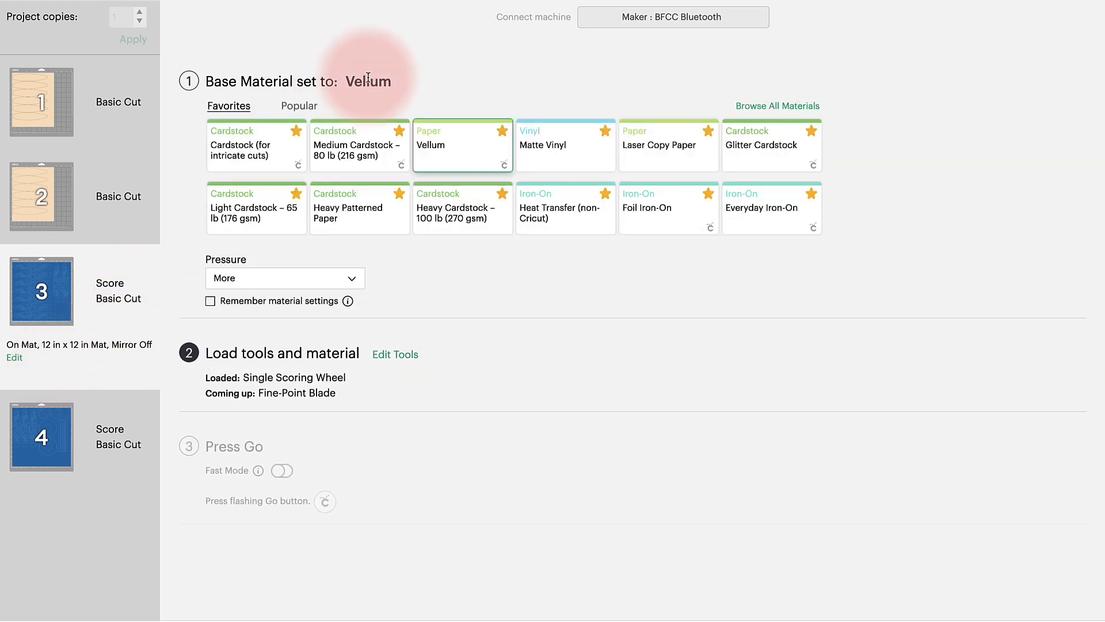
pyautogui.click(238, 152)
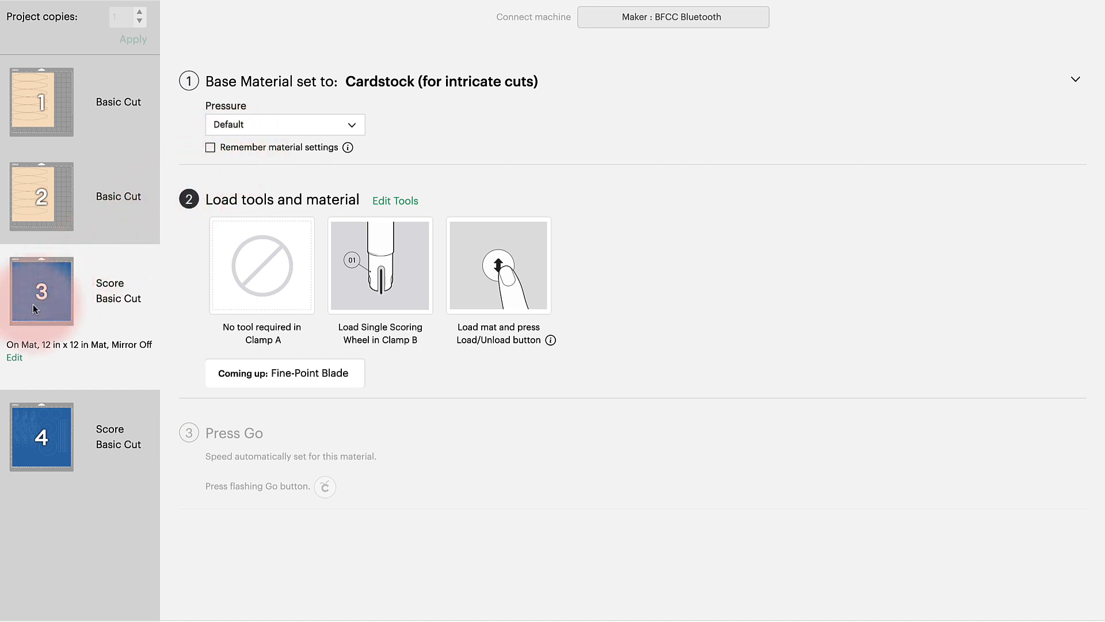
pyautogui.moveTo(33, 304)
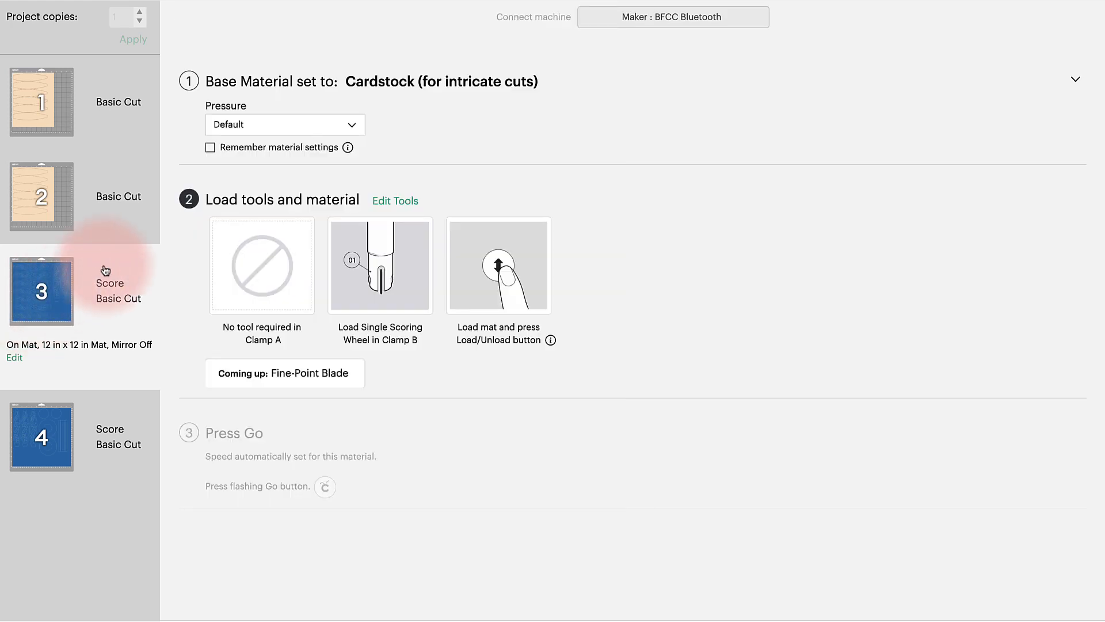
pyautogui.click(351, 128)
pyautogui.click(266, 148)
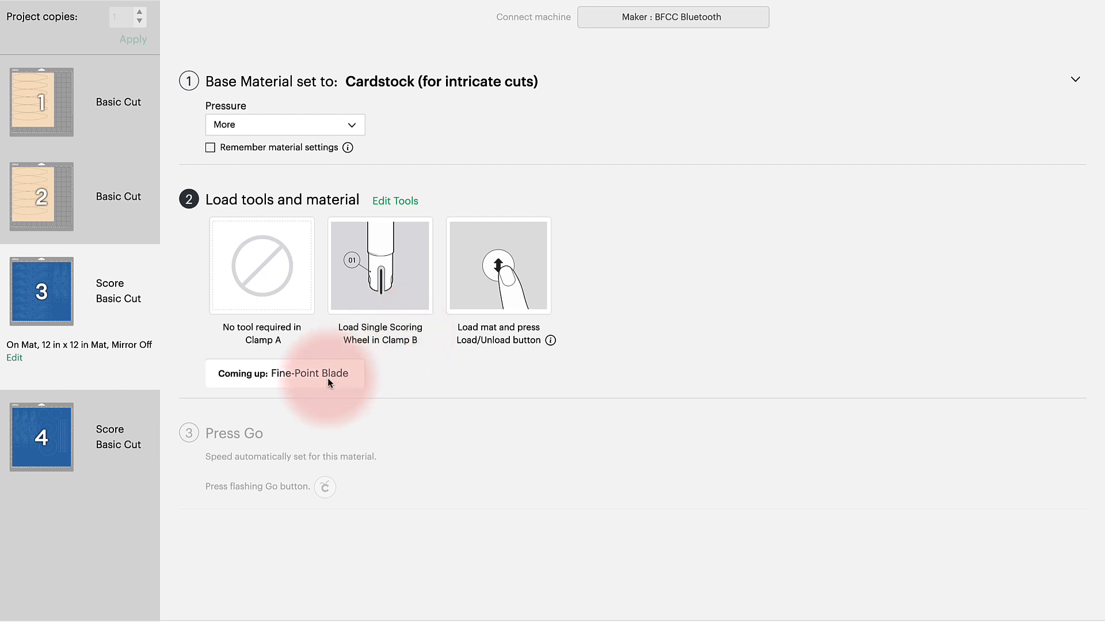
pyautogui.click(53, 437)
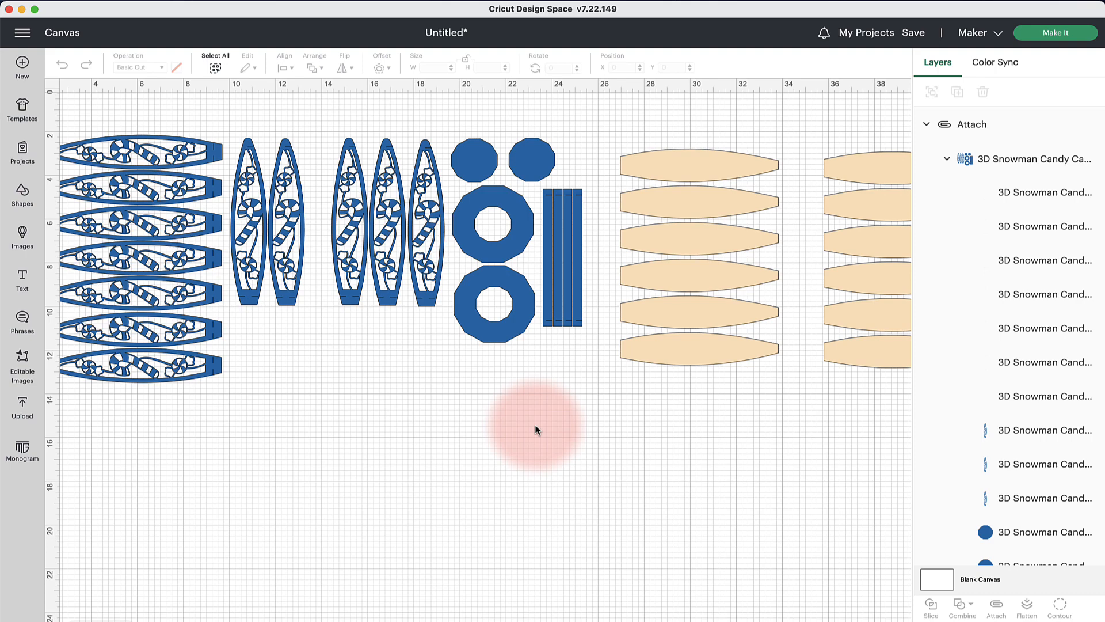
# Step: Delete all the snowman head pieces from the canvas
pyautogui.press('super+a')
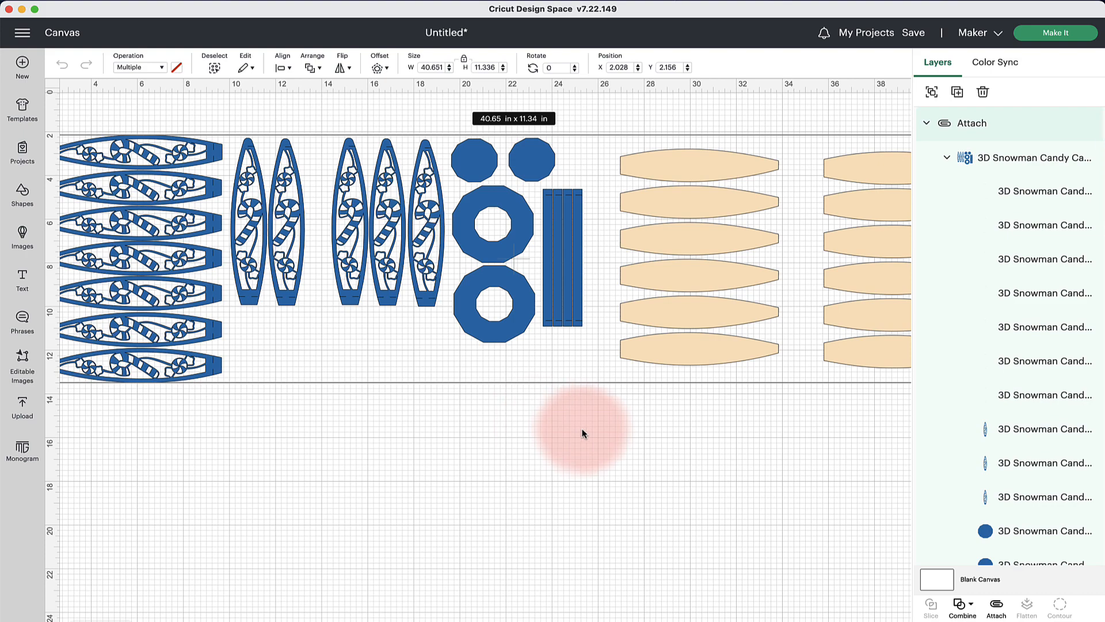
pyautogui.press('Delete')
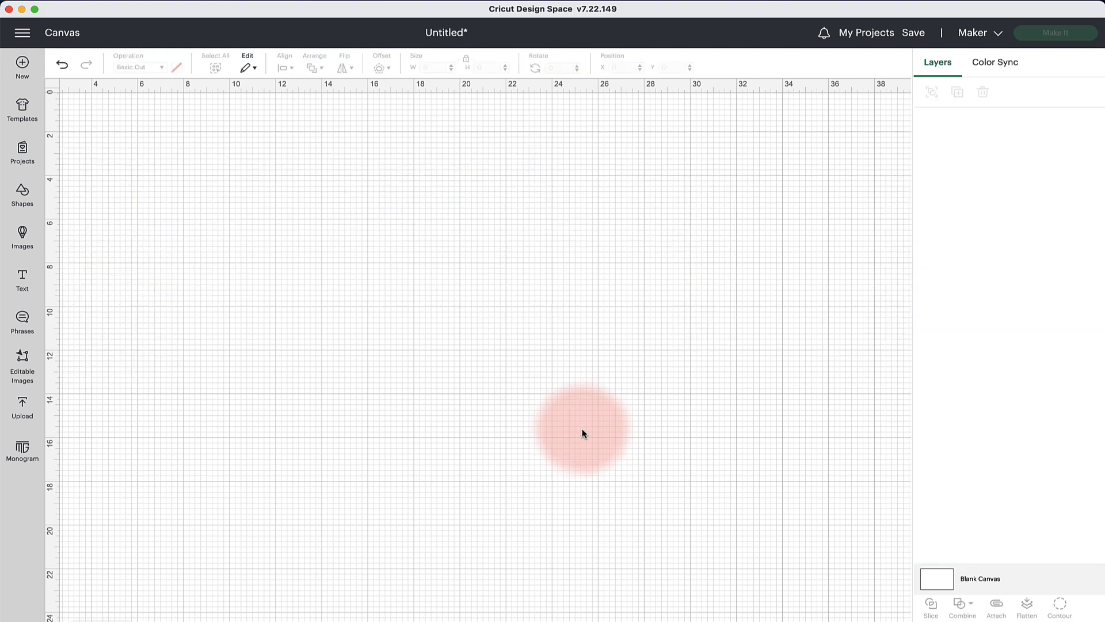
# Step: Upload 3D Snowman Candy Cane Design Body.svg as a cut image and add it to the canvas
pyautogui.click(23, 407)
pyautogui.click(112, 226)
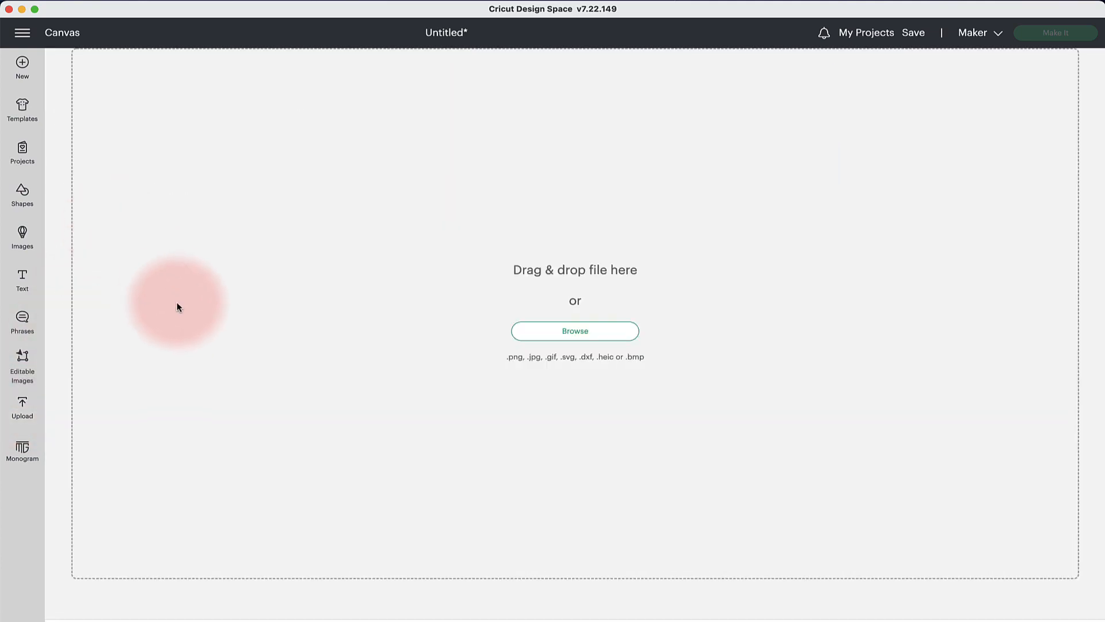
pyautogui.click(178, 305)
pyautogui.doubleClick(178, 305)
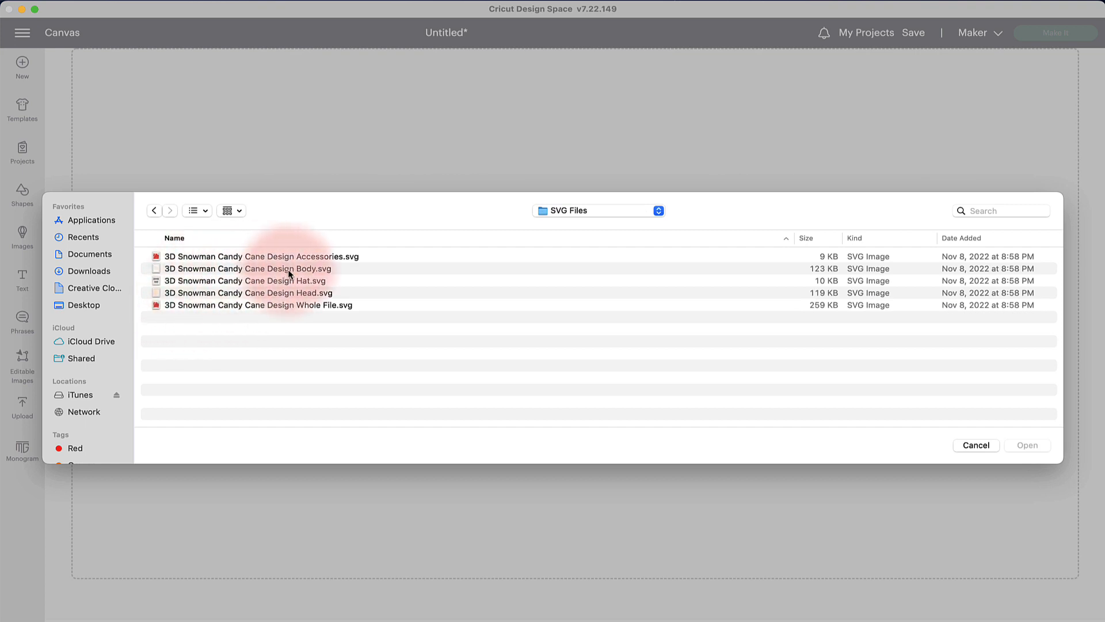
pyautogui.press('Escape')
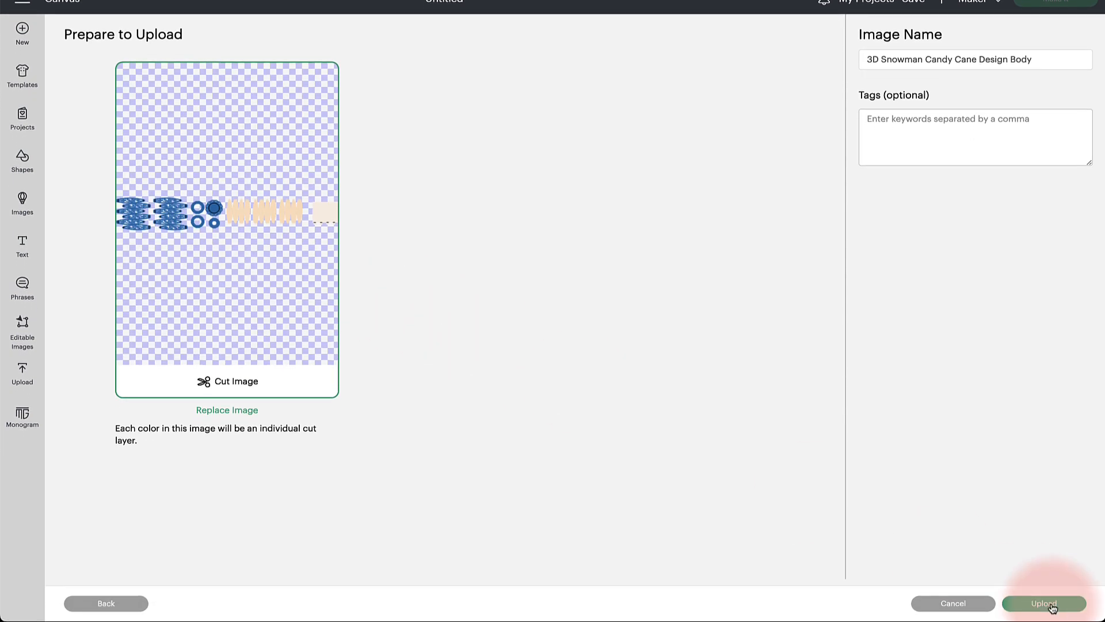
pyautogui.click(1044, 603)
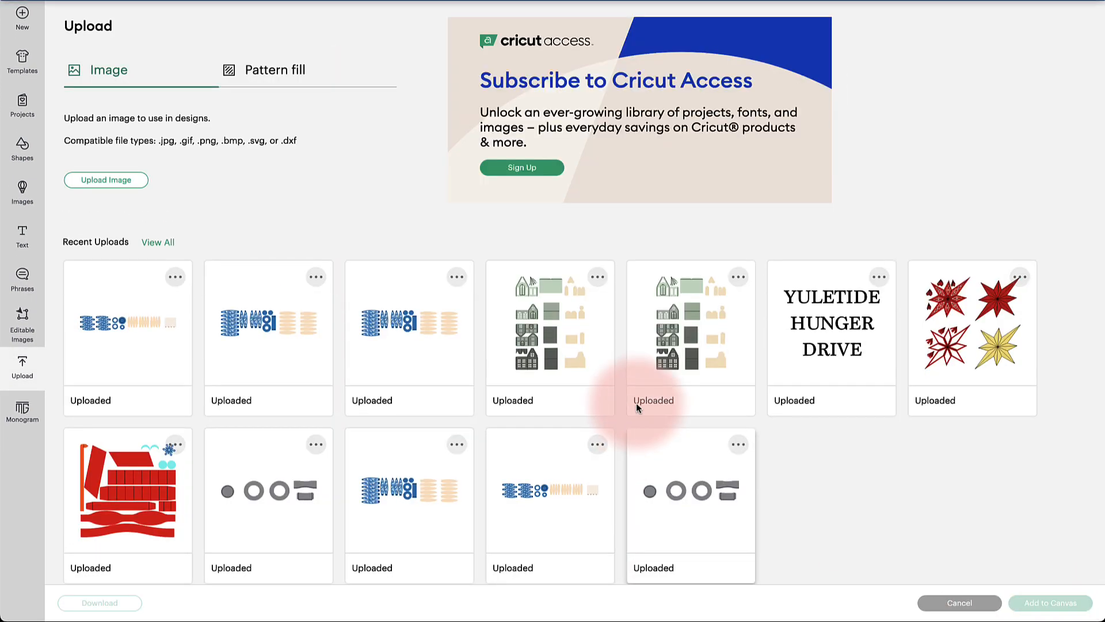
pyautogui.click(160, 335)
pyautogui.click(1057, 605)
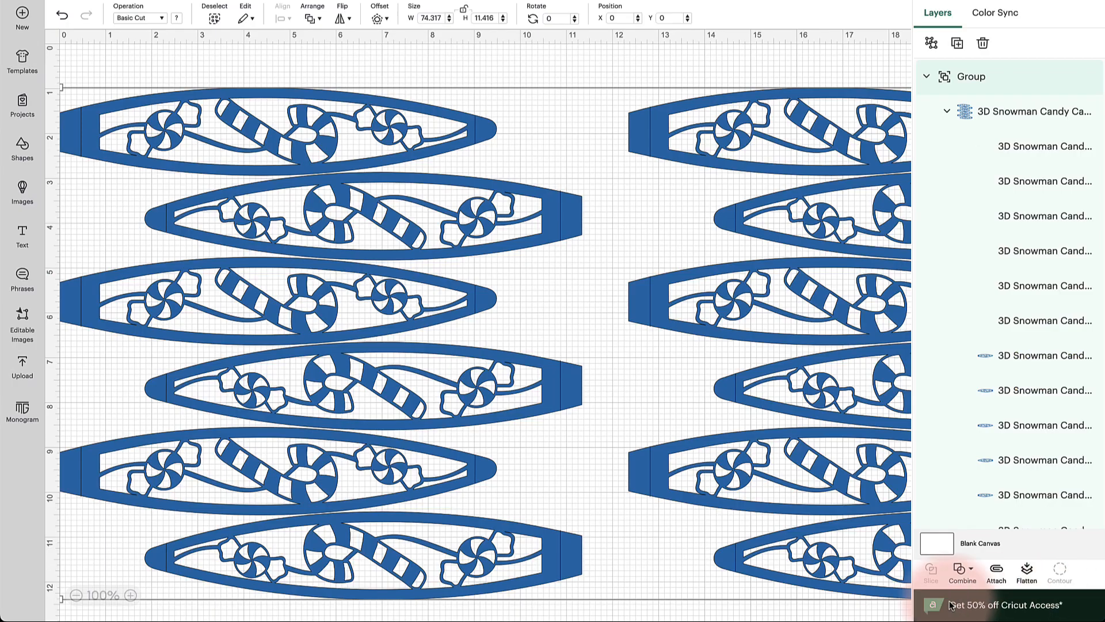
# Step: Move the imported body design slightly in from the canvas corner and ungroup it into its separate sets
pyautogui.click(75, 595)
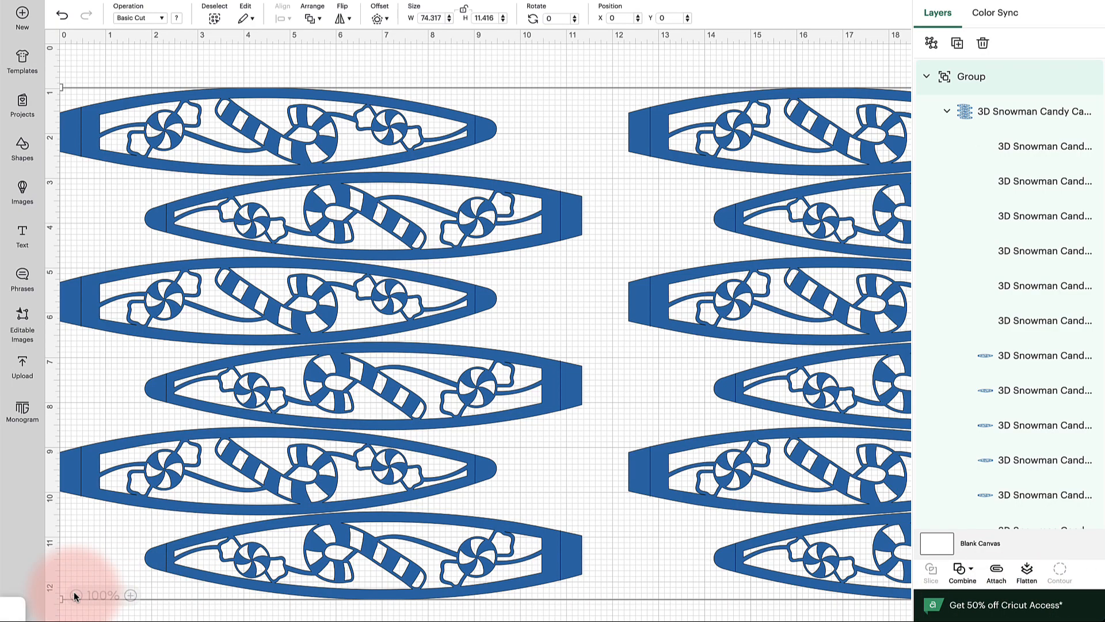
pyautogui.click(75, 595)
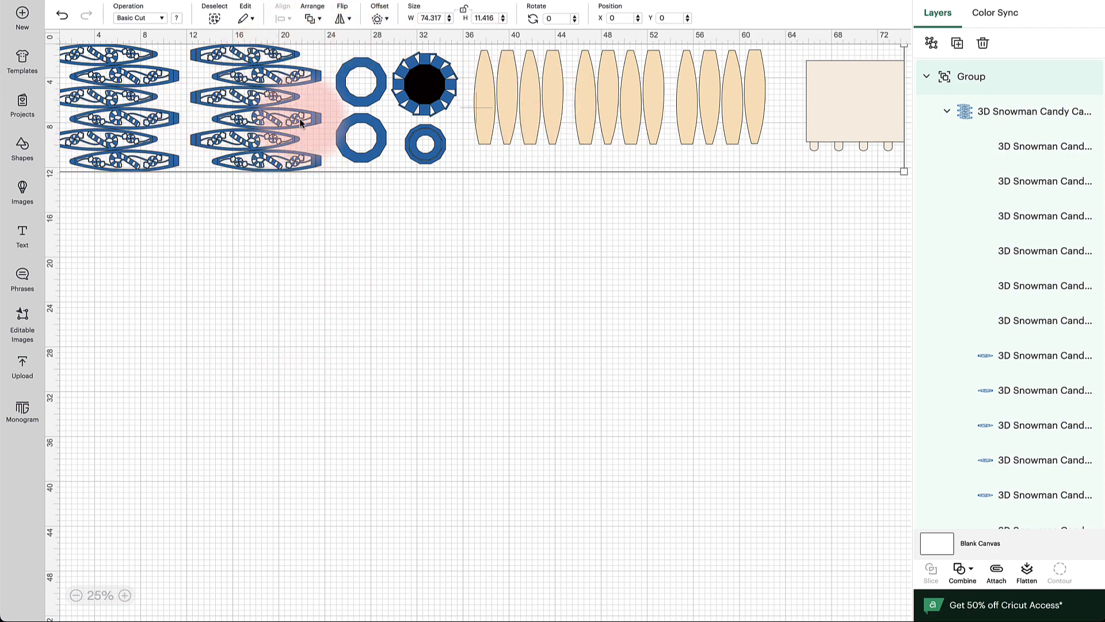
pyautogui.moveTo(373, 100); pyautogui.dragTo(394, 107)
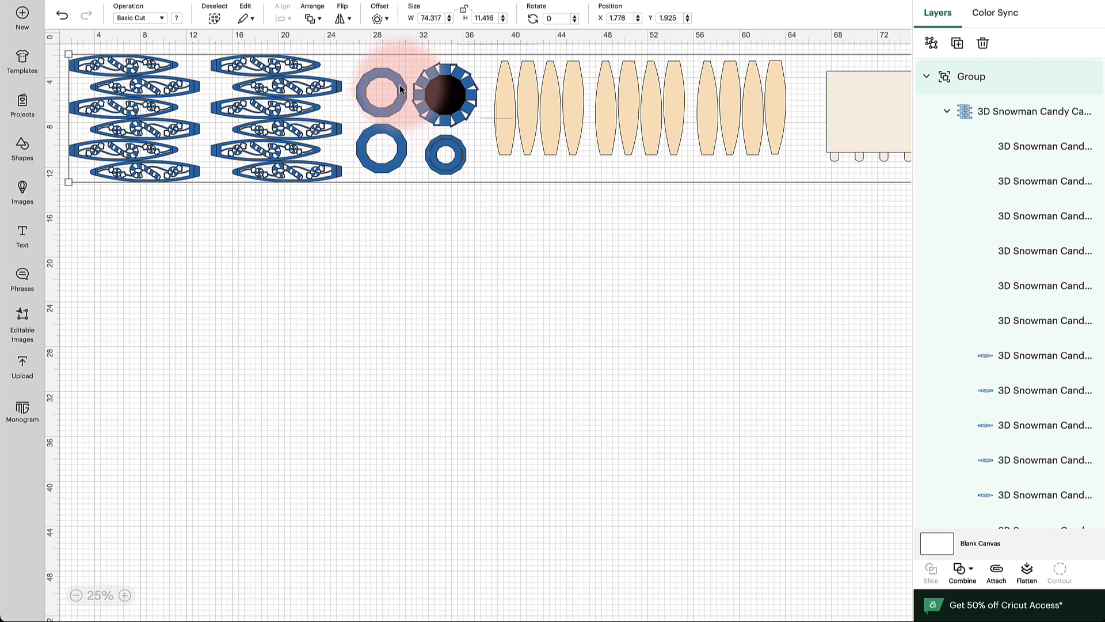
pyautogui.rightClick(402, 81)
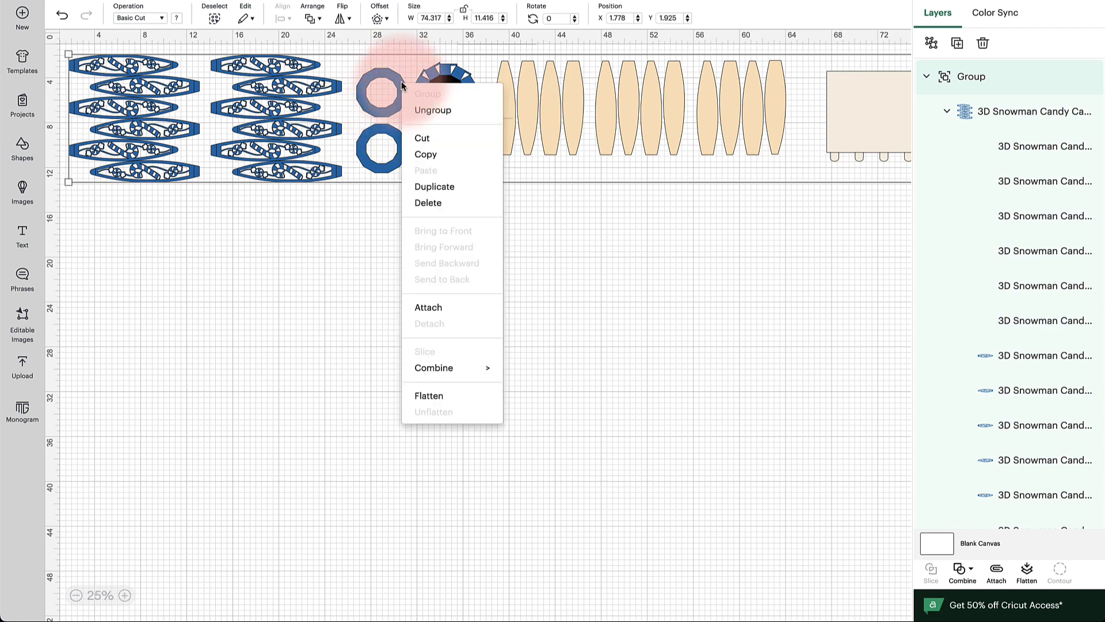
pyautogui.click(423, 110)
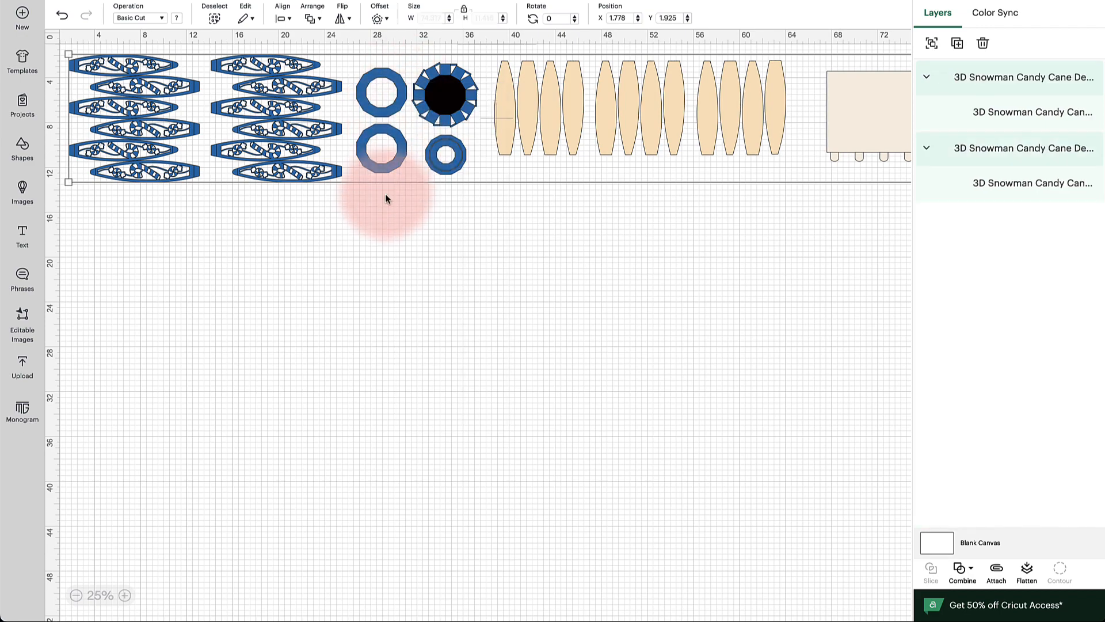
pyautogui.click(206, 206)
# Step: Change the six fold-line layers of the first blue candy panel set to Score
pyautogui.click(145, 154)
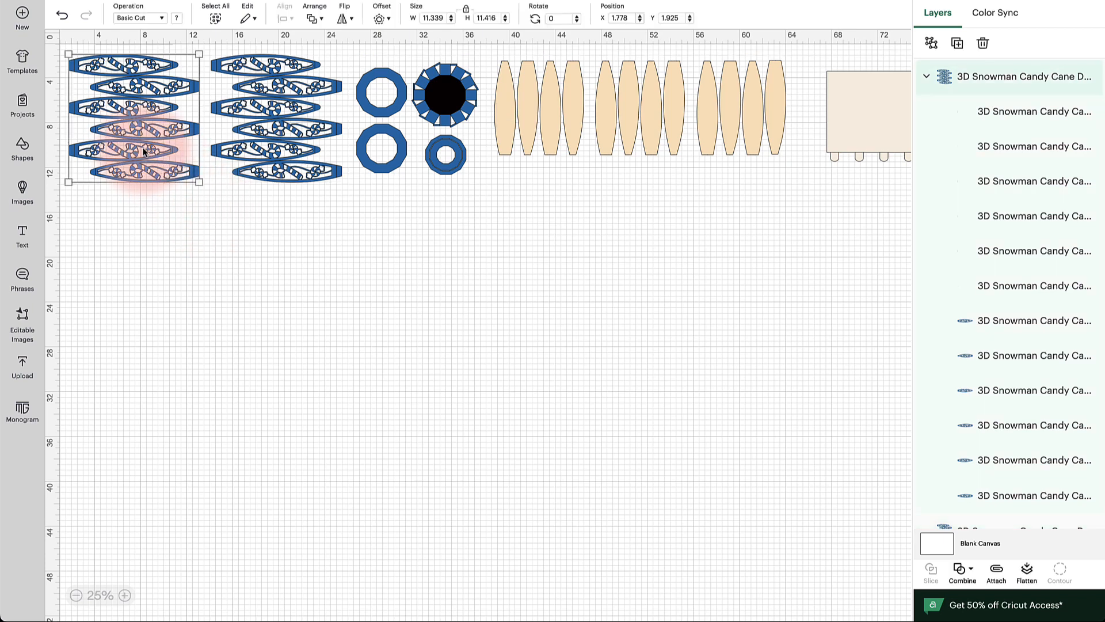
pyautogui.moveTo(136, 85); pyautogui.dragTo(136, 85)
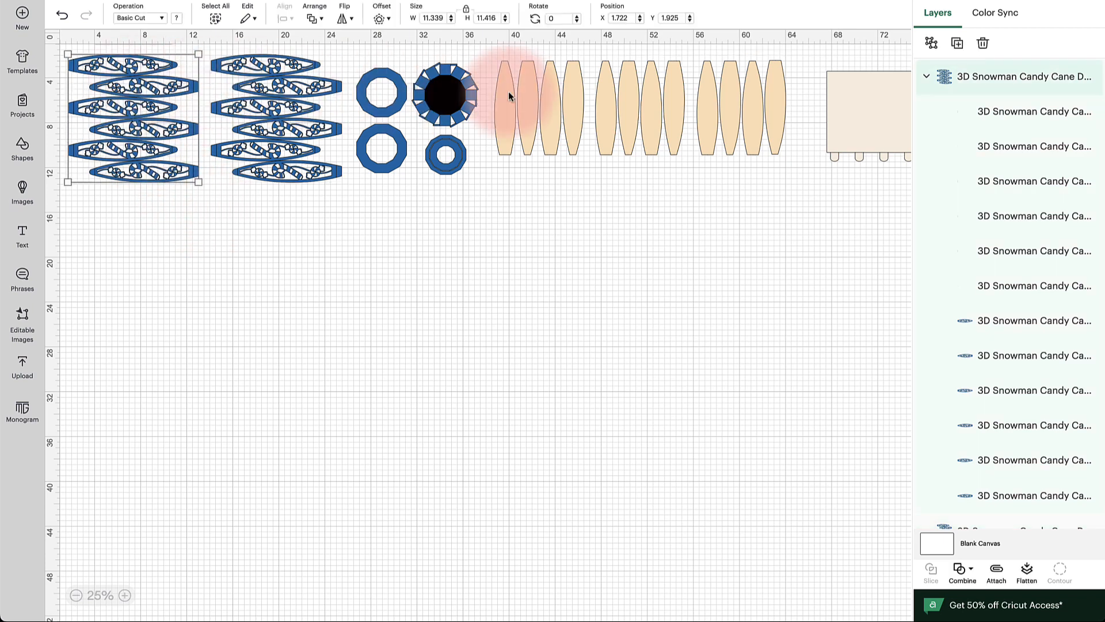
pyautogui.click(995, 108)
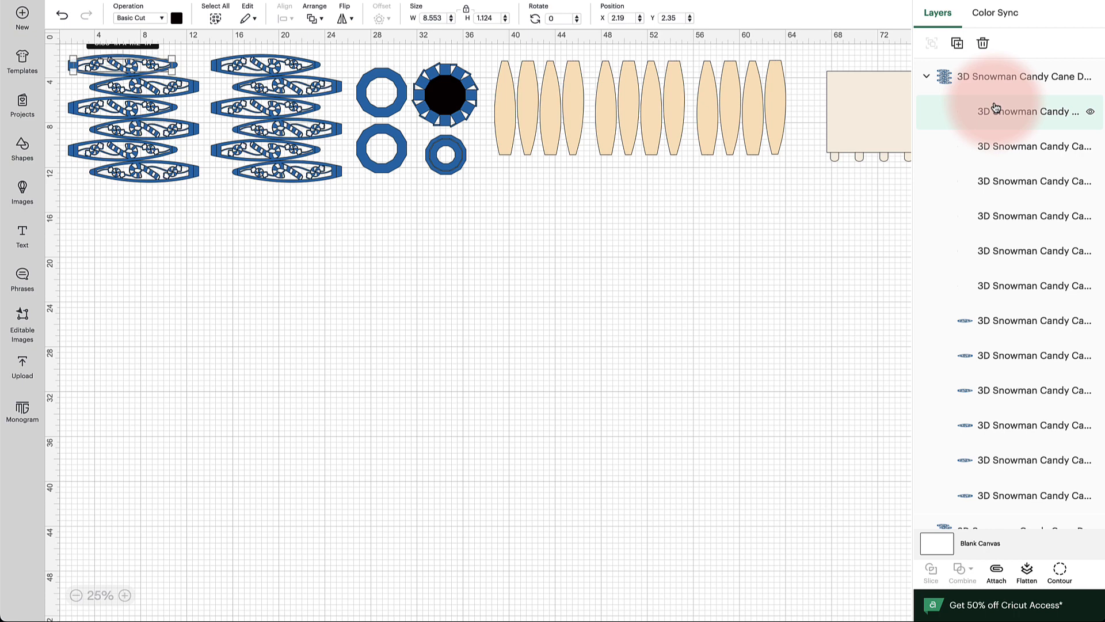
pyautogui.moveTo(995, 107); pyautogui.dragTo(979, 286)
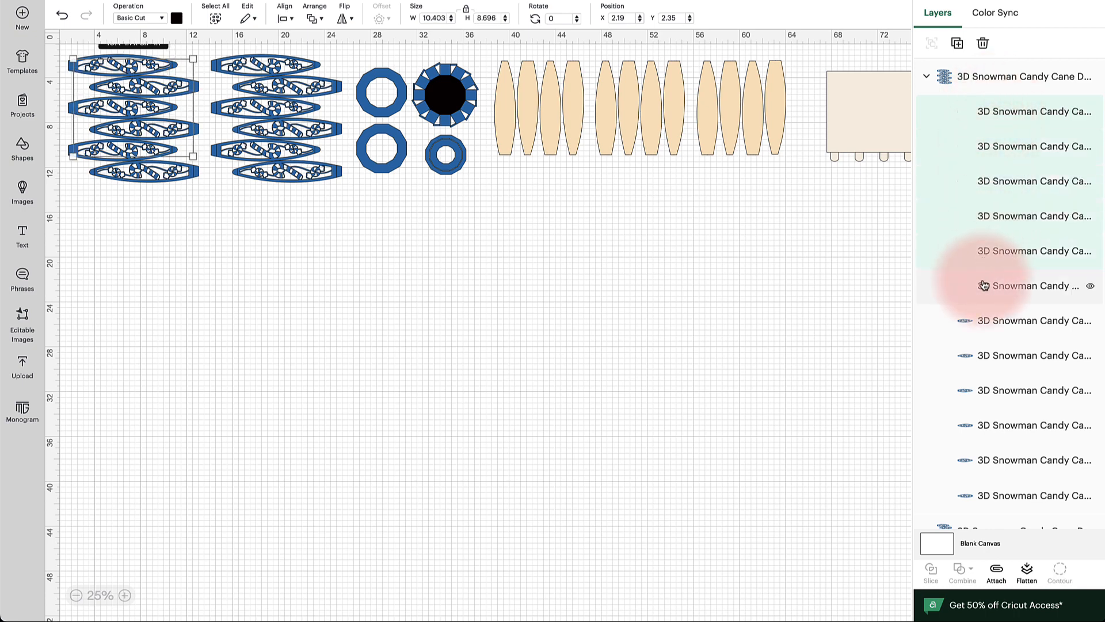
pyautogui.click(164, 19)
pyautogui.click(138, 155)
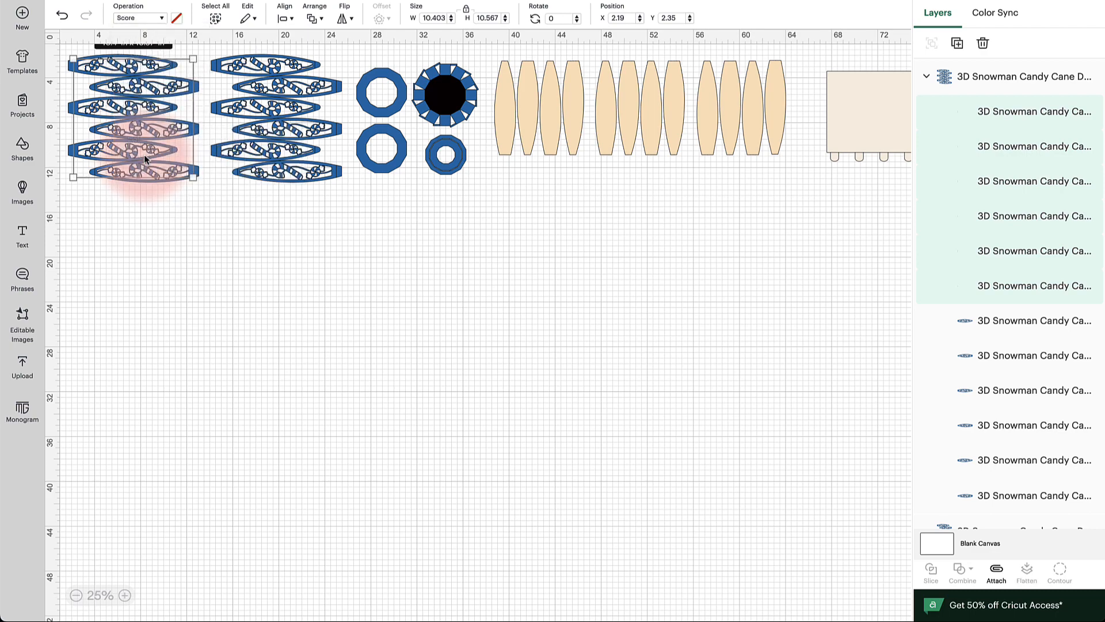
# Step: Attach the score lines and panels of the first blue candy panel set together
pyautogui.click(81, 54)
pyautogui.moveTo(81, 54); pyautogui.dragTo(203, 196)
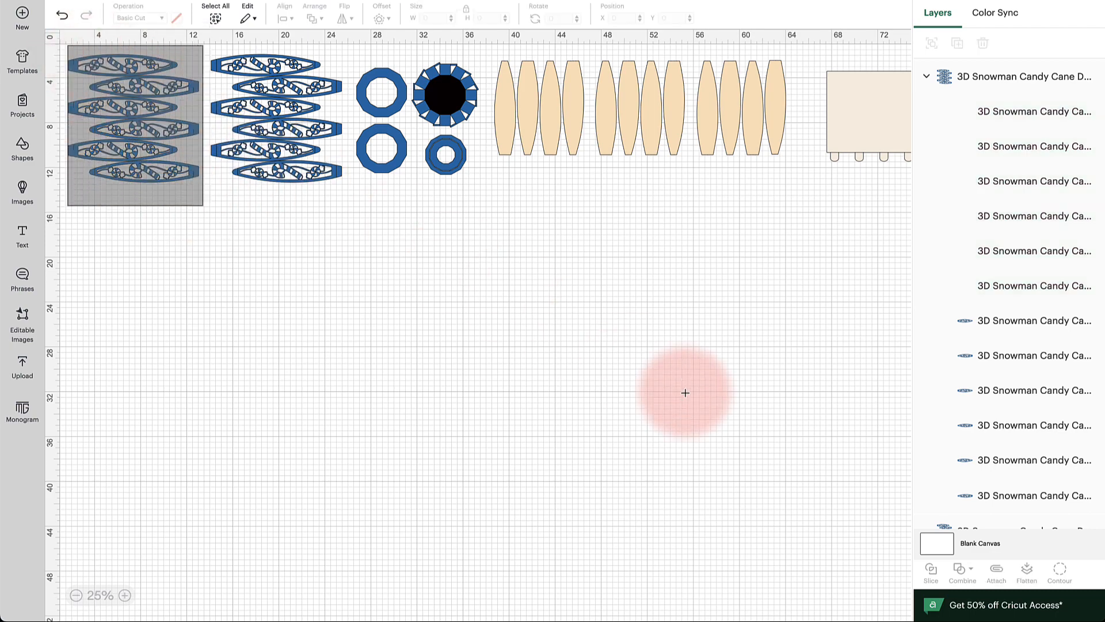
pyautogui.click(998, 570)
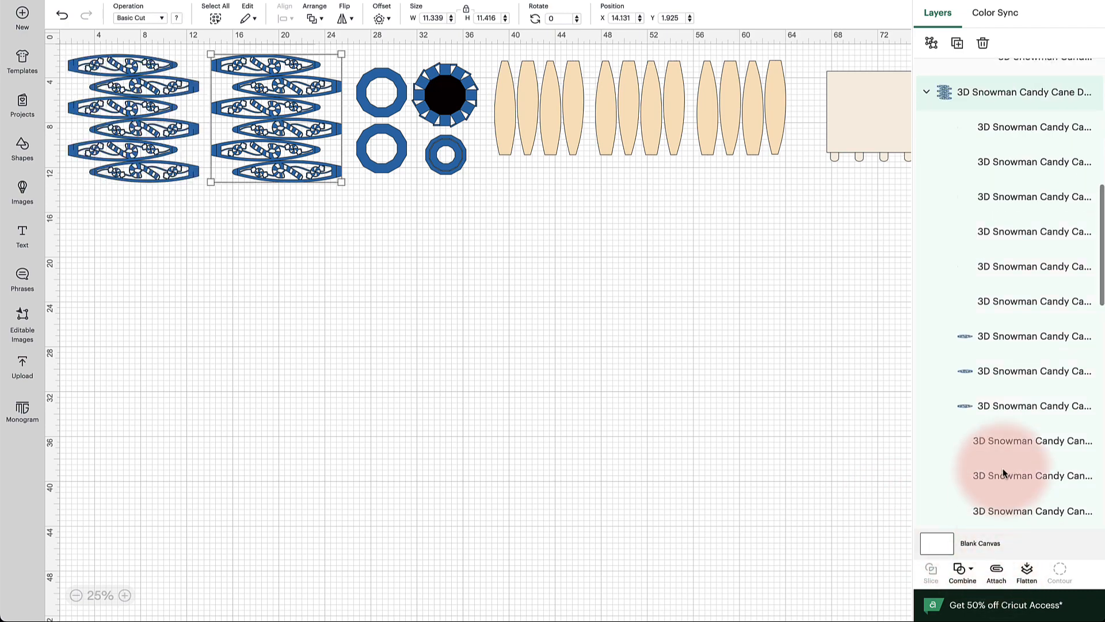
# Step: Change the six fold-line layers of the second blue candy panel set to Score
pyautogui.click(1016, 127)
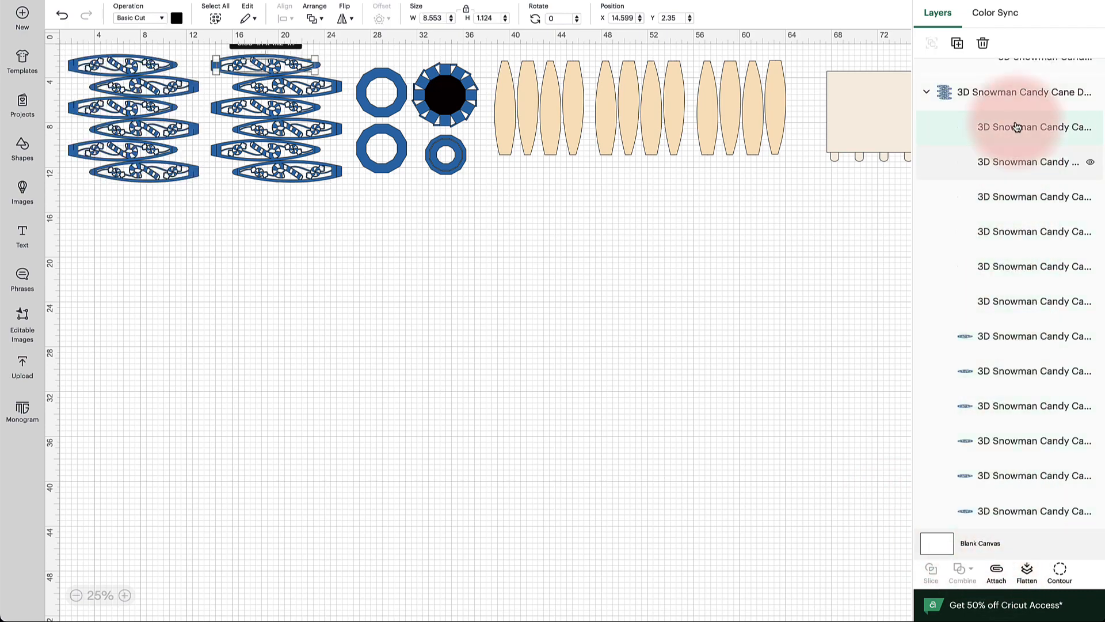
pyautogui.keyDown('shift'); pyautogui.click(1016, 127); pyautogui.keyUp('shift')
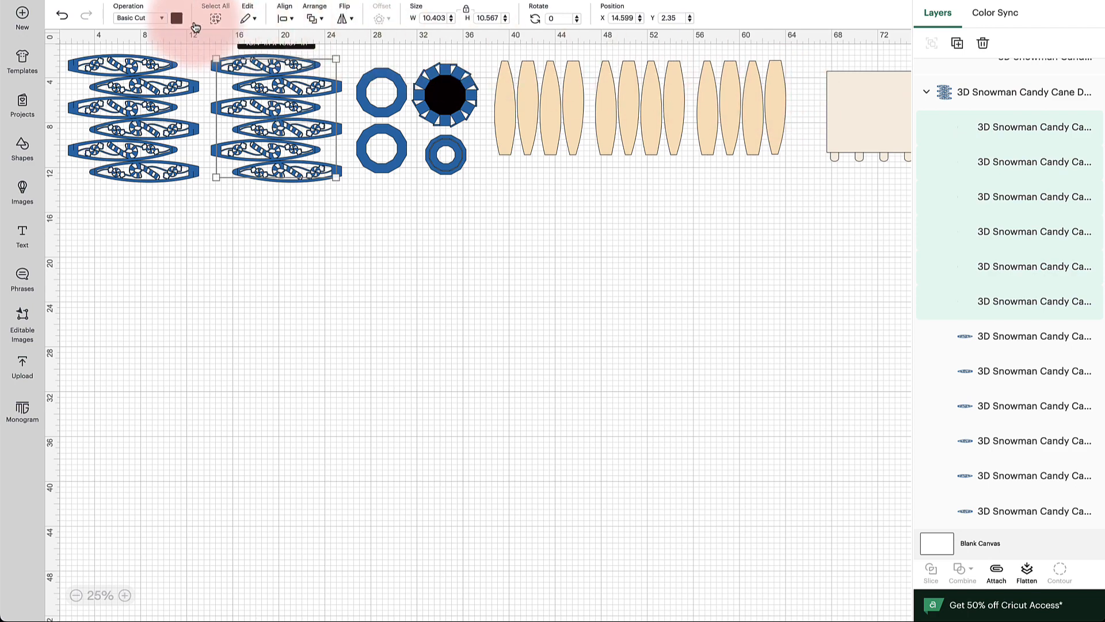
pyautogui.click(164, 19)
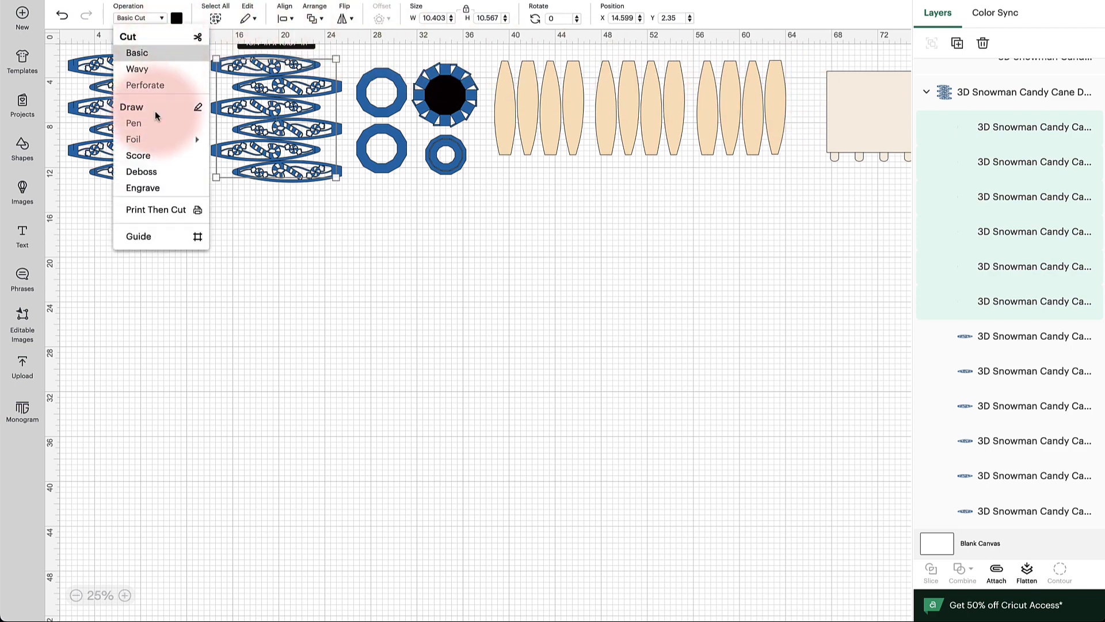
pyautogui.click(151, 154)
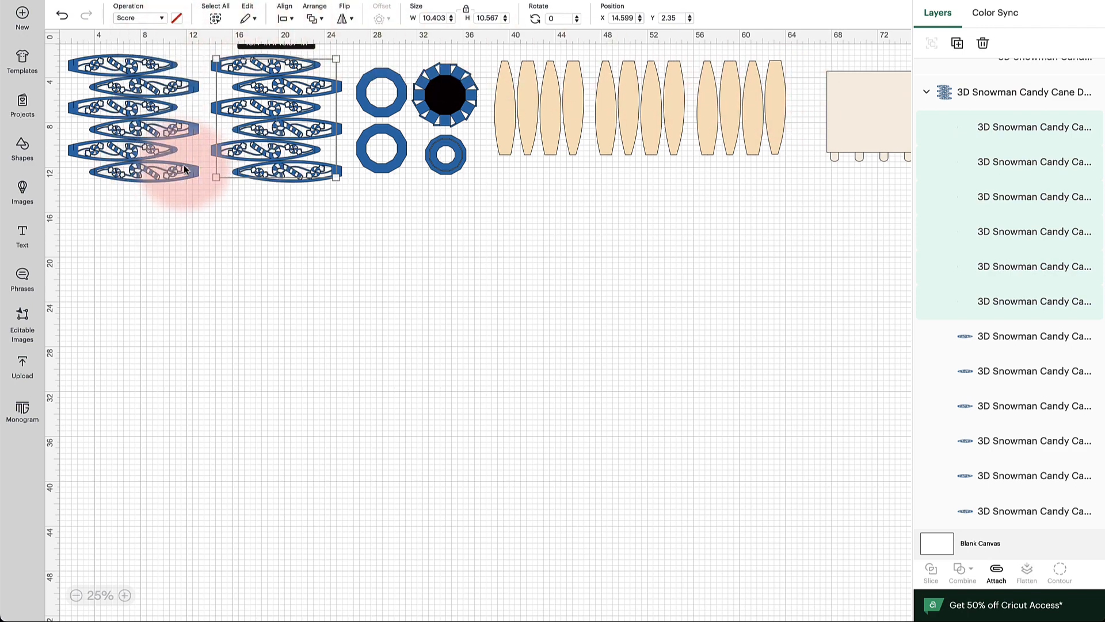
# Step: Attach all layers of the second blue candy panel set together
pyautogui.click(325, 205)
pyautogui.moveTo(343, 202); pyautogui.dragTo(207, 53)
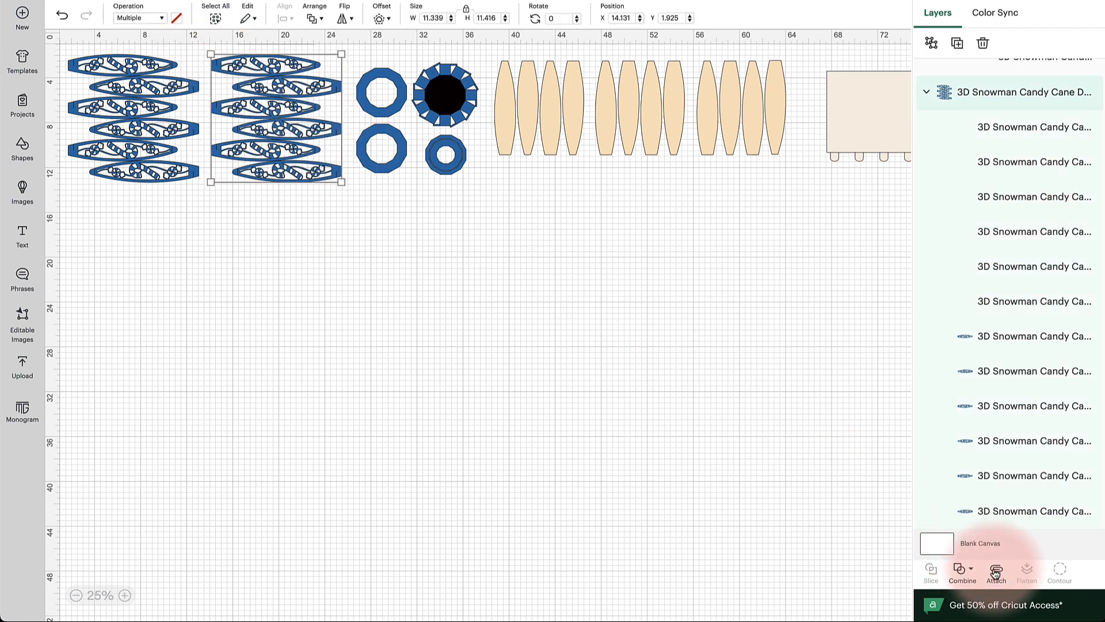
pyautogui.click(995, 573)
# Step: Change the black circle and the fold-line layer below it in the blue ring set to Score
pyautogui.click(446, 103)
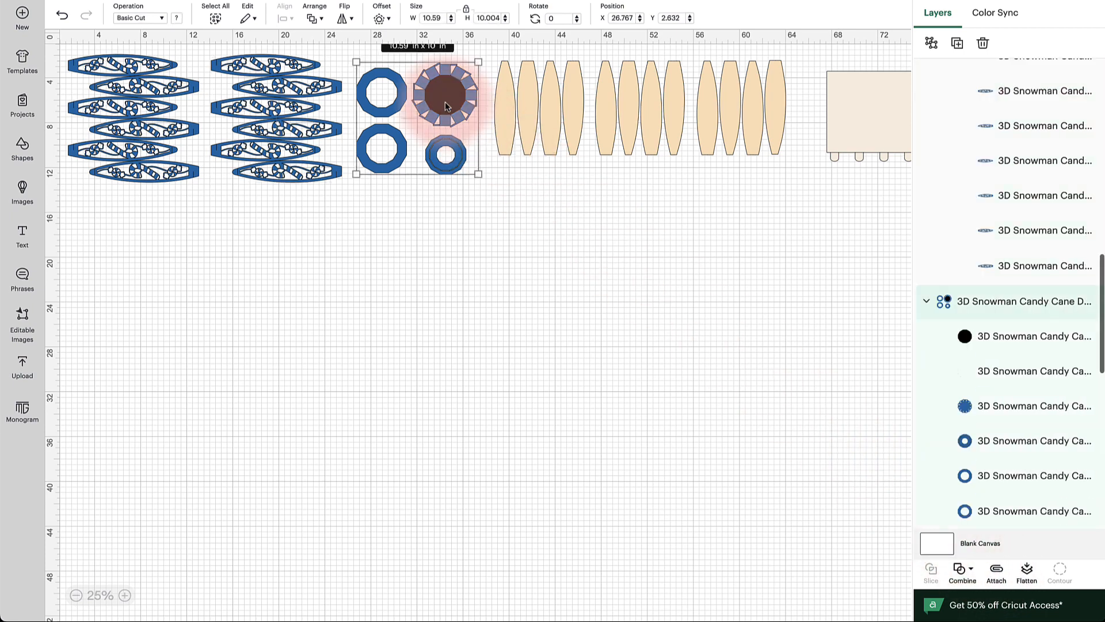
pyautogui.doubleClick(446, 105)
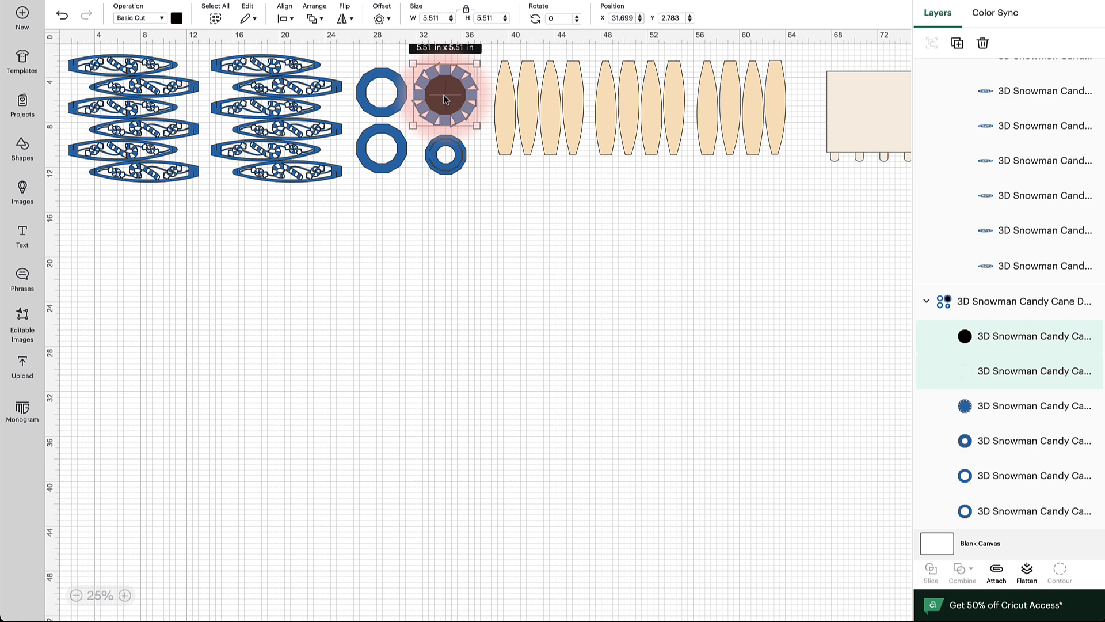
pyautogui.click(1003, 337)
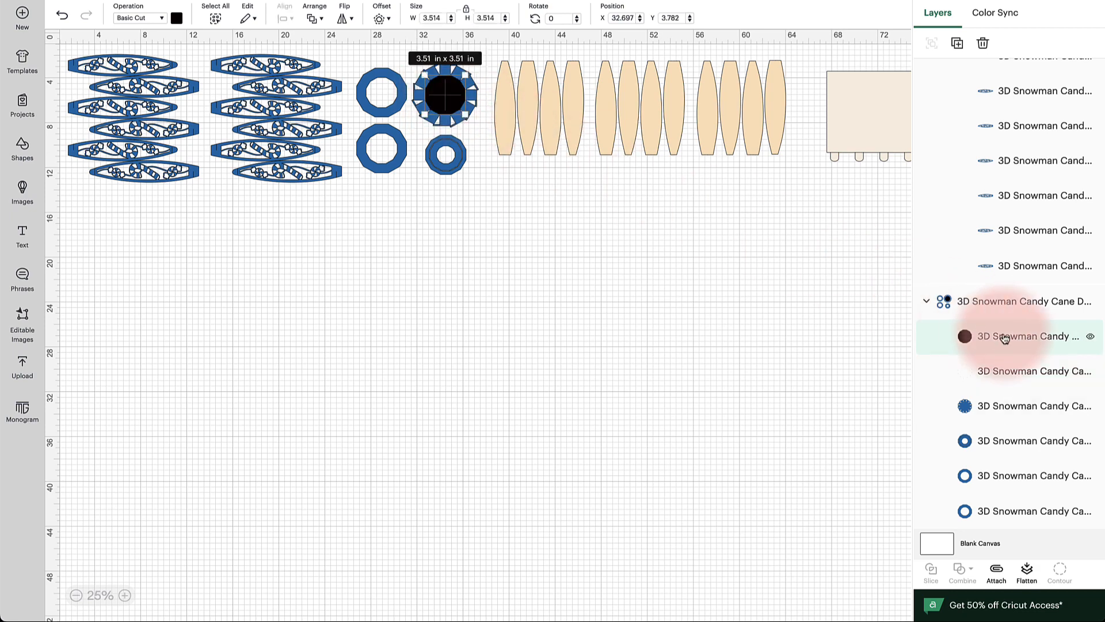
pyautogui.keyDown('shift'); pyautogui.click(997, 370); pyautogui.keyUp('shift')
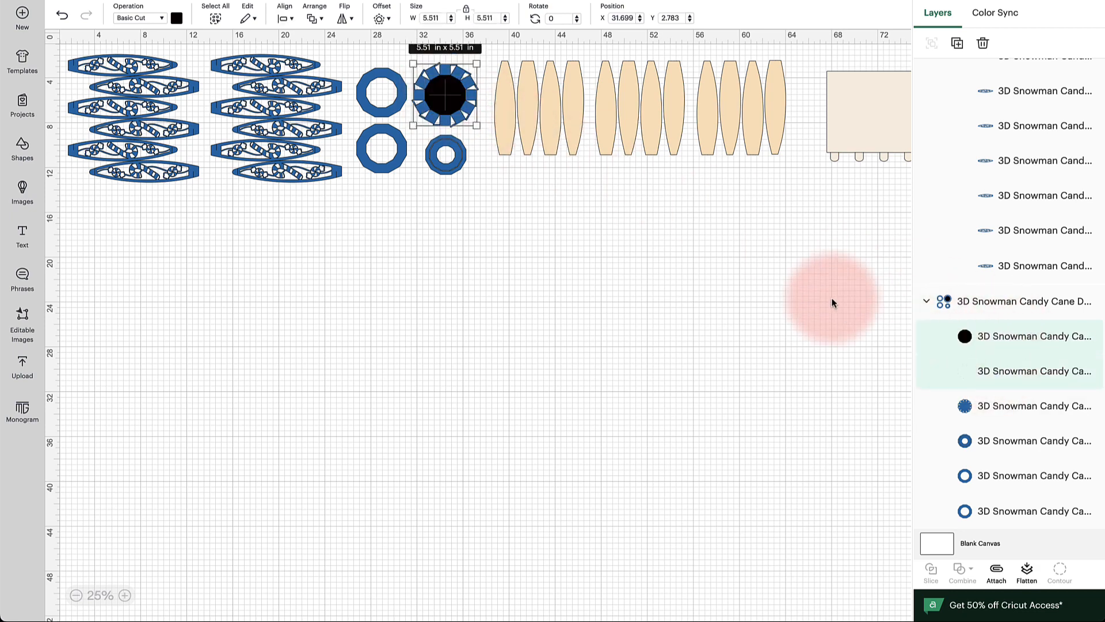
pyautogui.click(160, 18)
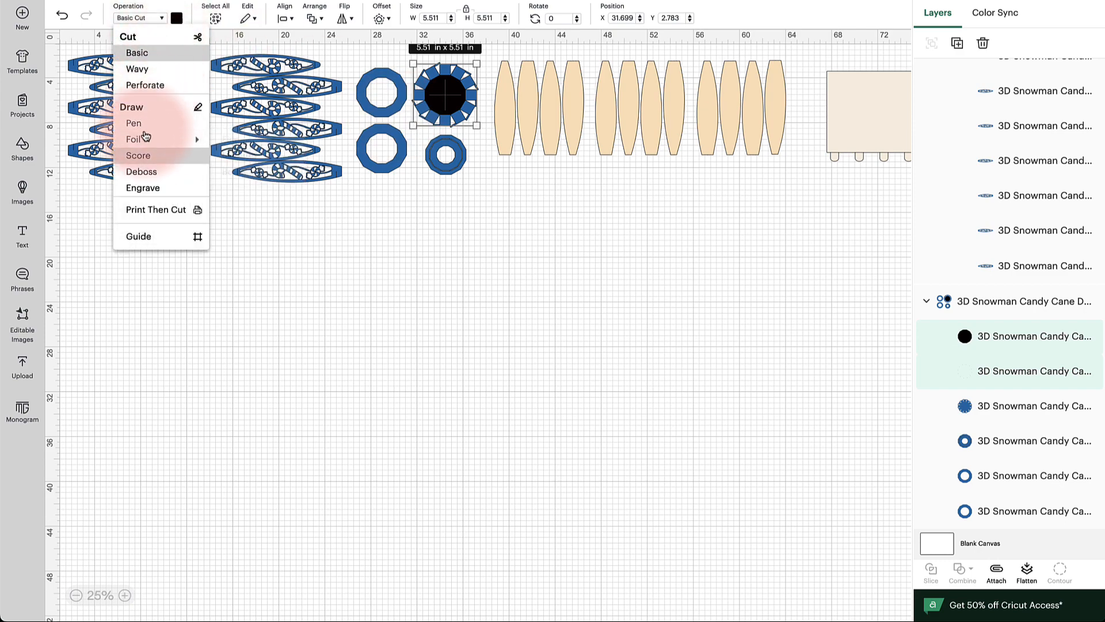
pyautogui.click(138, 155)
# Step: Attach the blue rings and tabbed circle together with their score lines
pyautogui.click(461, 209)
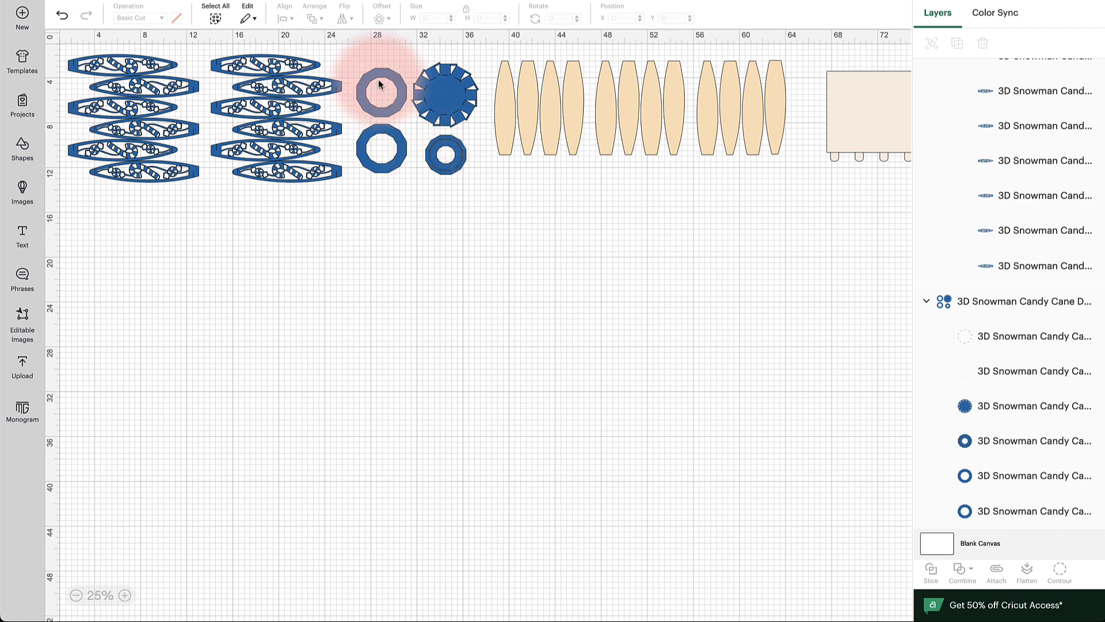
pyautogui.moveTo(355, 46); pyautogui.dragTo(487, 205)
pyautogui.click(995, 570)
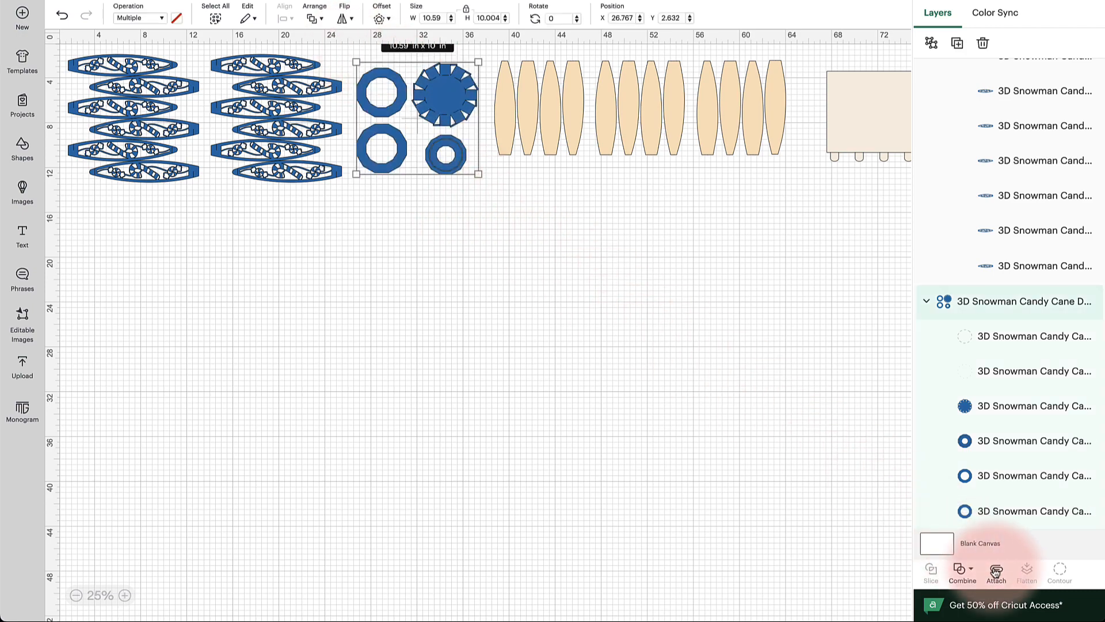
# Step: Change the fold-line layer above the tabs of the pale cream rectangle to Score
pyautogui.click(554, 122)
pyautogui.moveTo(554, 122); pyautogui.dragTo(739, 122)
pyautogui.hscroll(1, 745, 193)
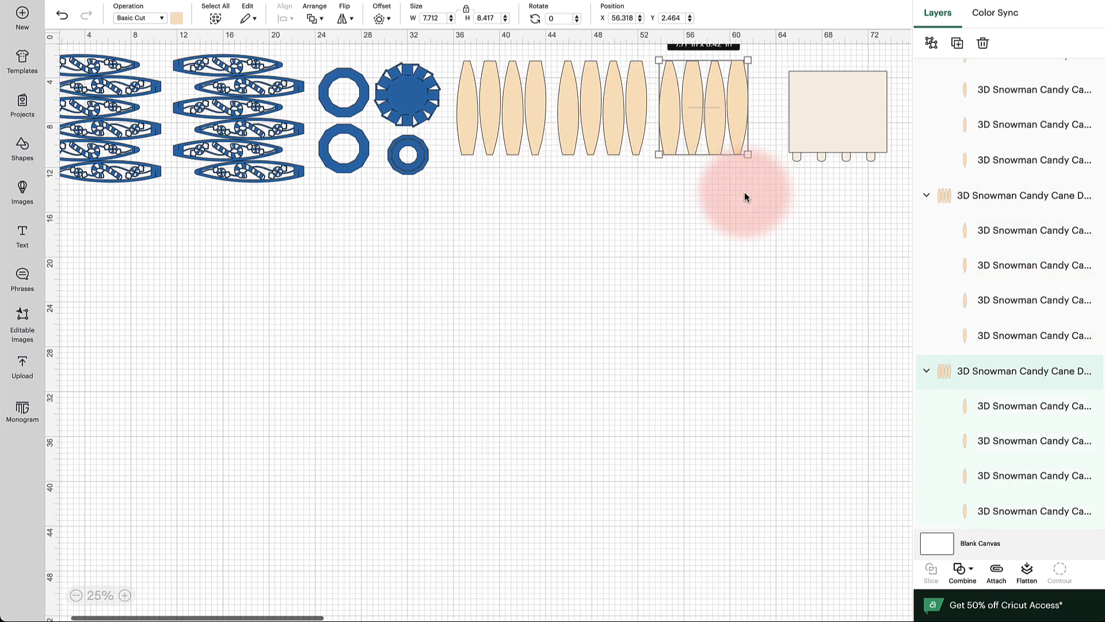
pyautogui.hscroll(8, 745, 195)
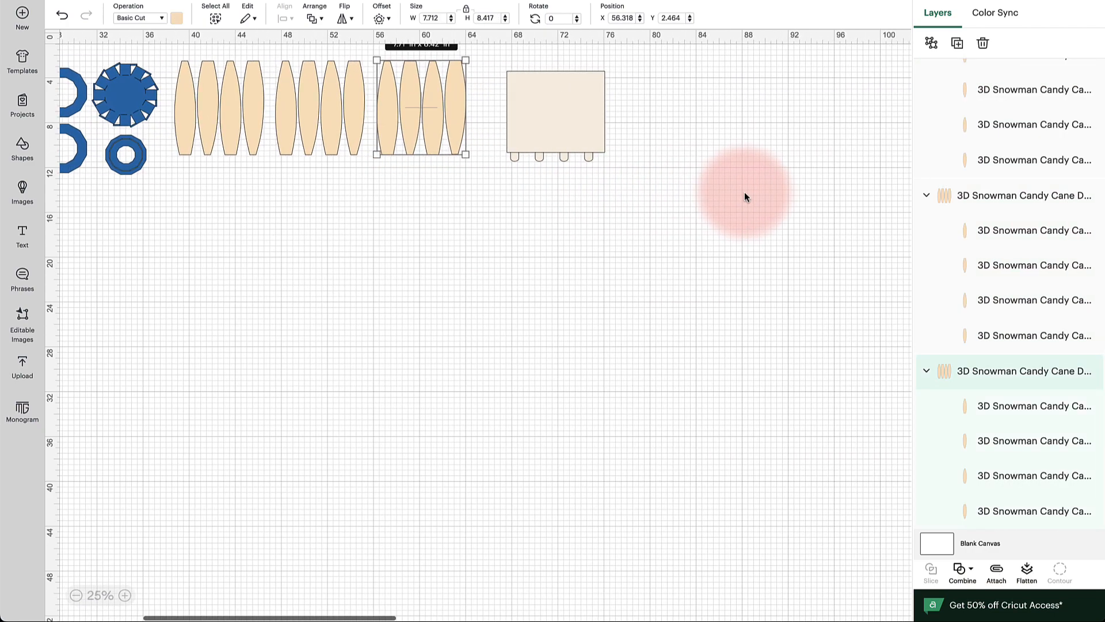
pyautogui.click(533, 117)
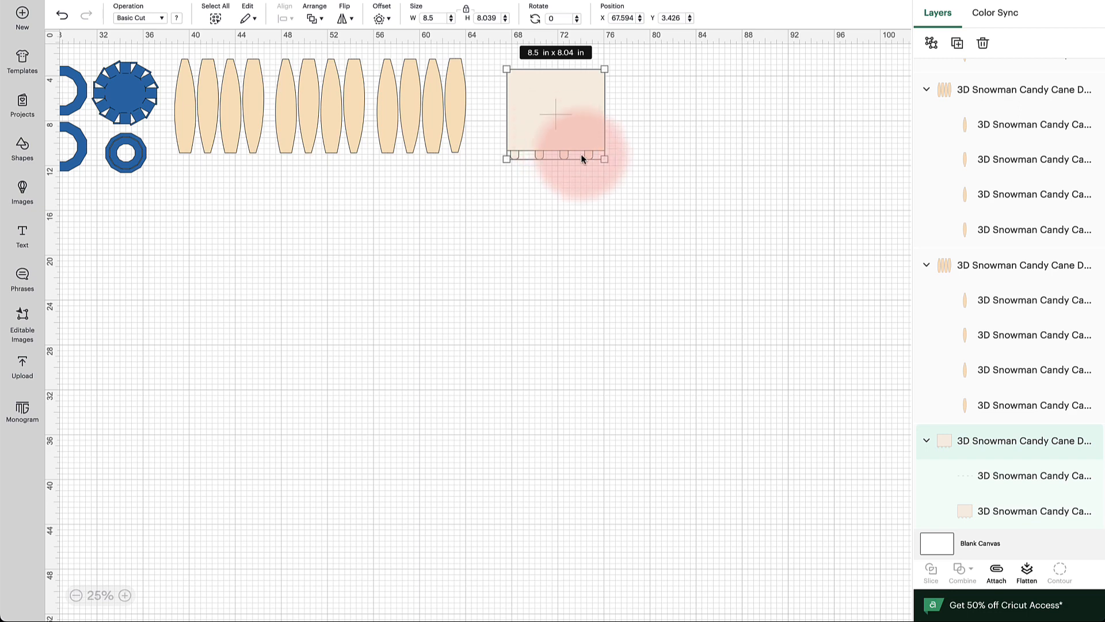
pyautogui.click(1005, 476)
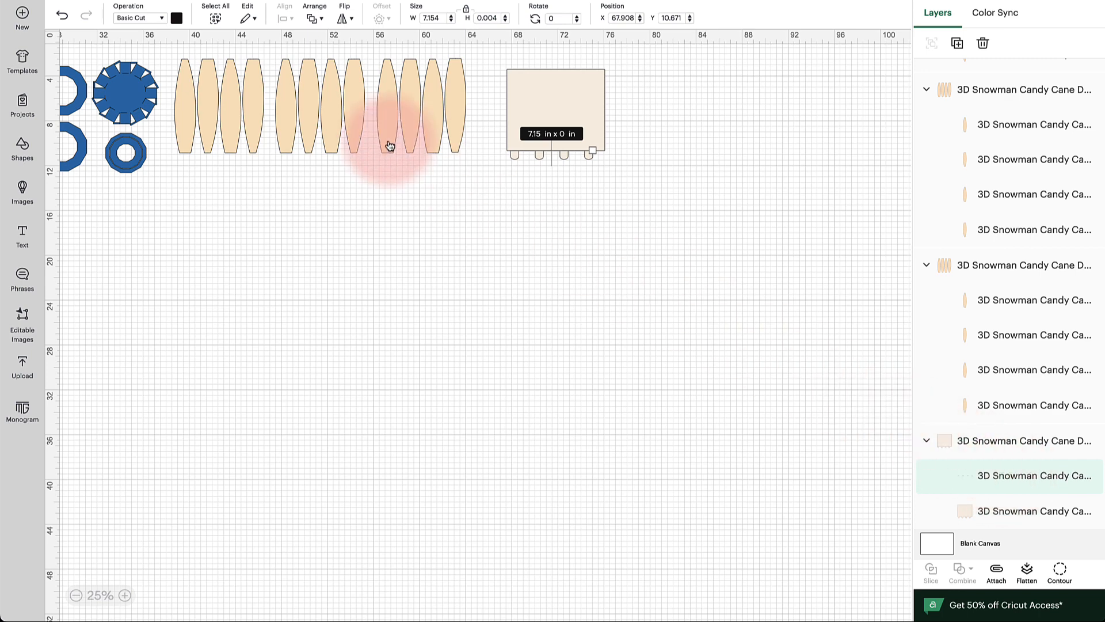
pyautogui.click(163, 20)
pyautogui.click(138, 156)
# Step: Attach the pale cream rectangle to its score line
pyautogui.click(655, 220)
pyautogui.moveTo(500, 45); pyautogui.dragTo(659, 216)
pyautogui.click(996, 570)
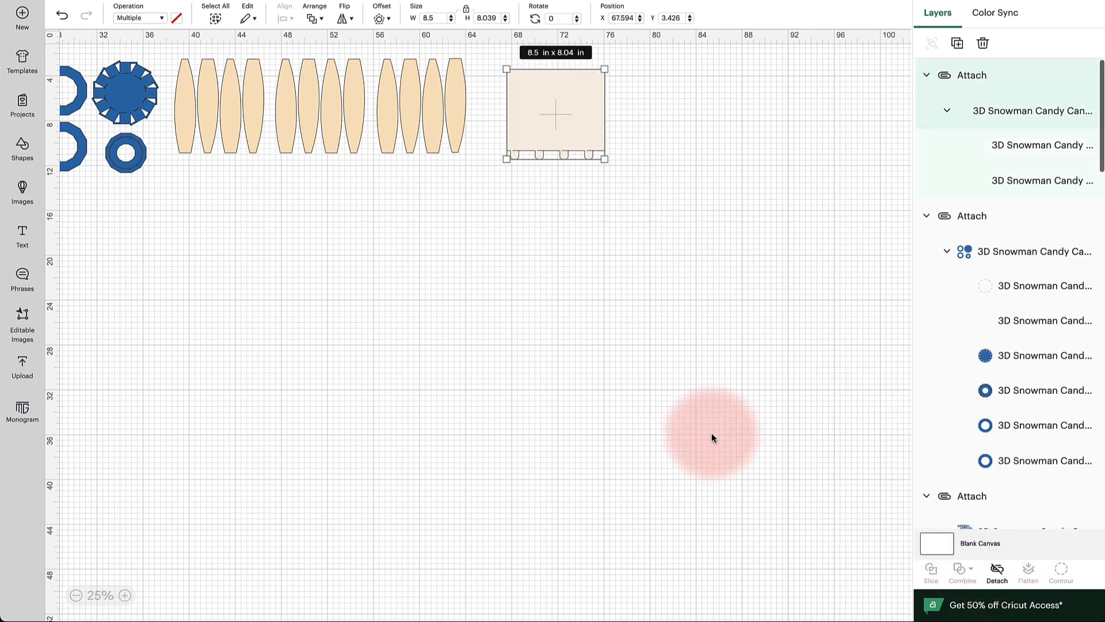
# Step: Send the finished body layout to the mat preview
pyautogui.hscroll(-5, 344, 258)
pyautogui.hscroll(-5, 344, 258)
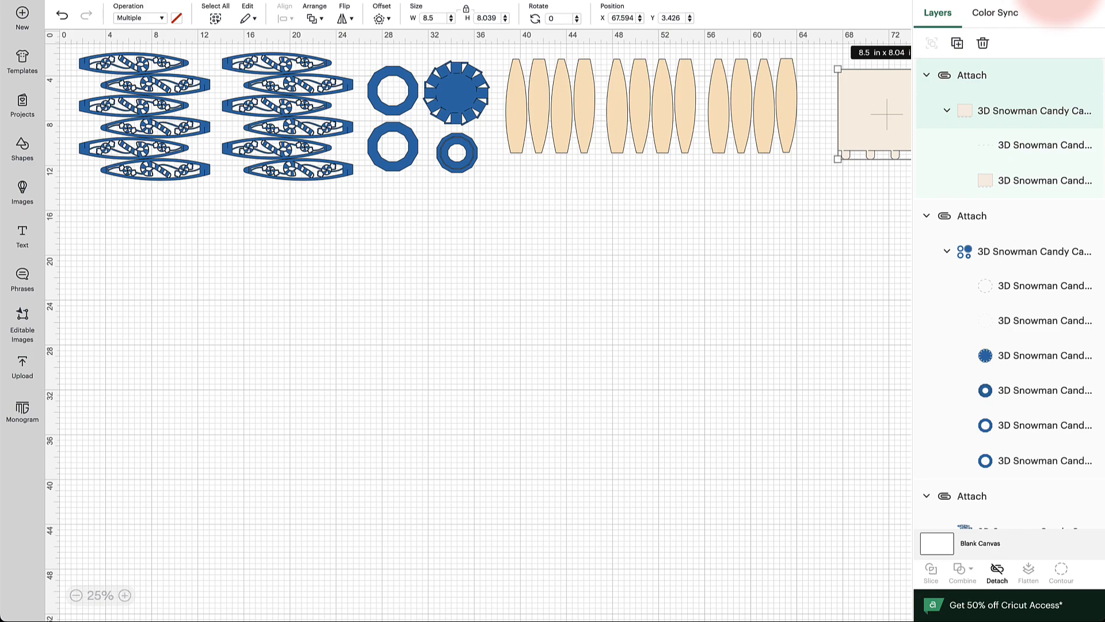
pyautogui.click(1062, 7)
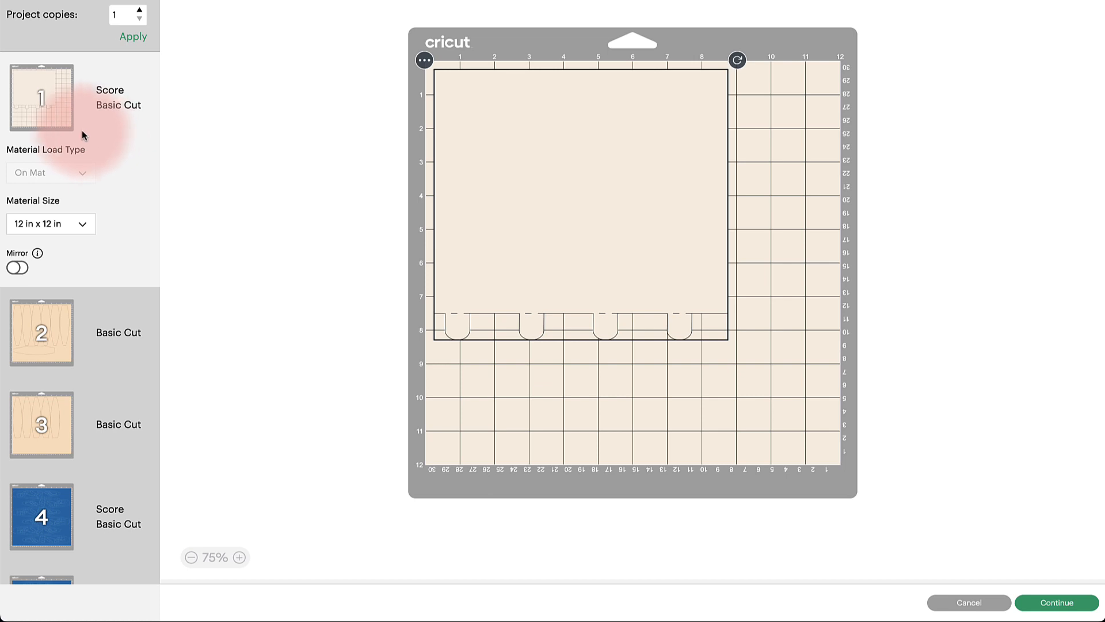
# Step: Set the material size of the cream panel mat 2 to 8.5 in x 11 in and check mats 3 and 4
pyautogui.scroll(-3, 57, 120)
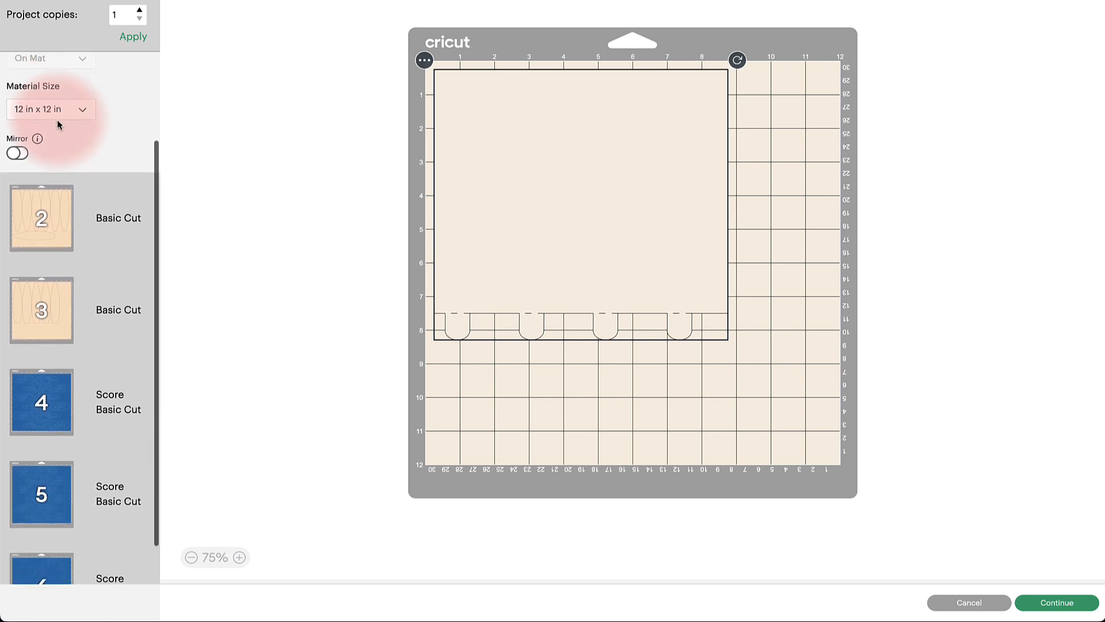
pyautogui.click(58, 173)
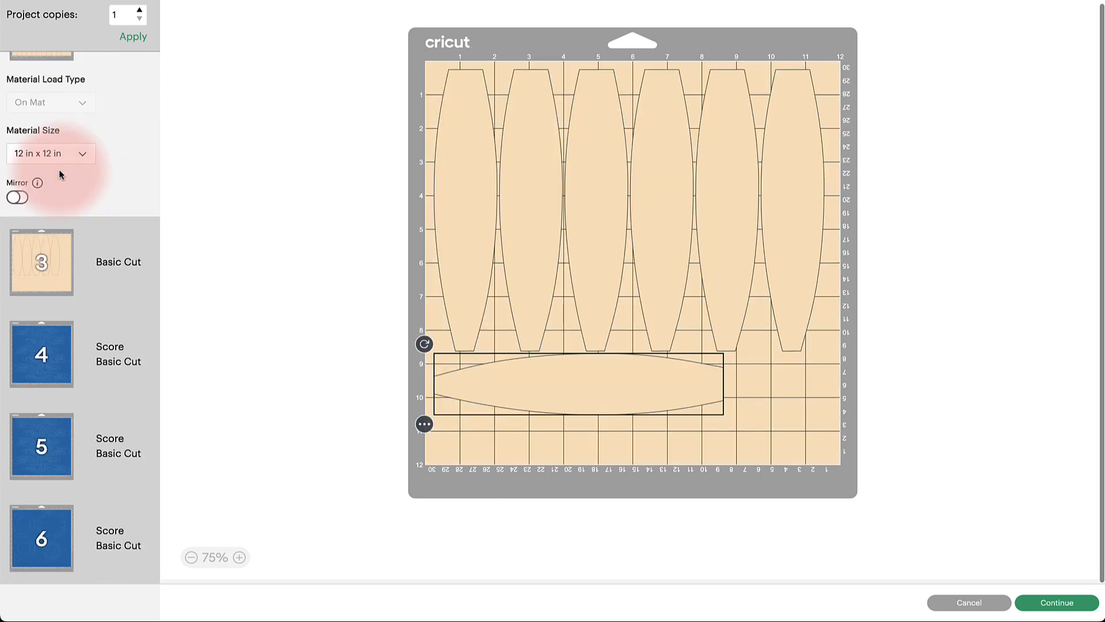
pyautogui.click(68, 153)
pyautogui.click(67, 212)
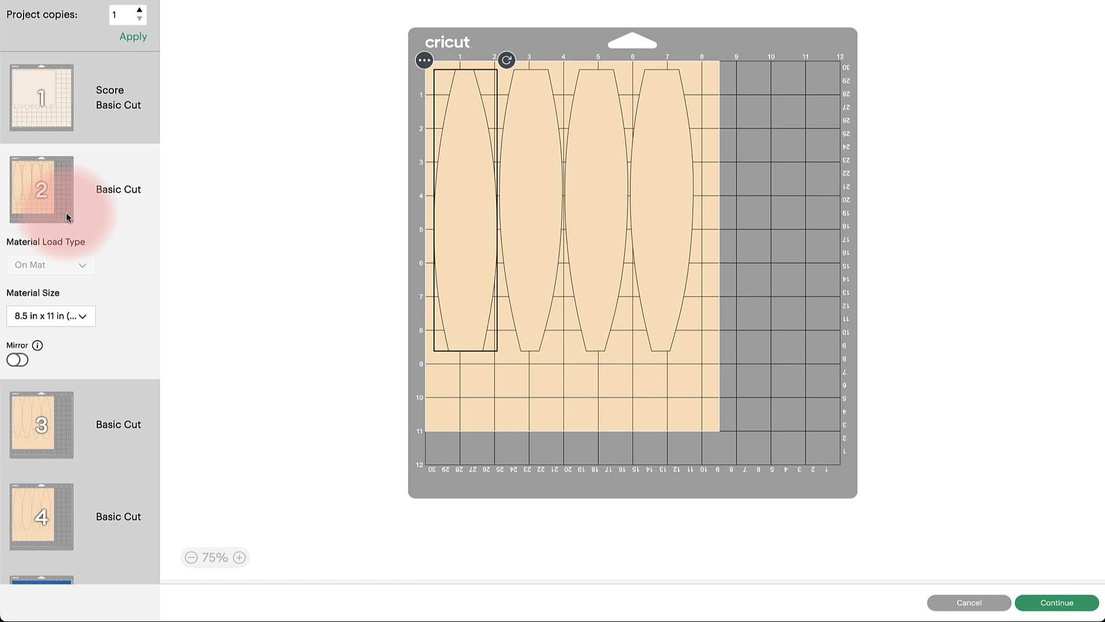
pyautogui.click(46, 435)
pyautogui.click(44, 514)
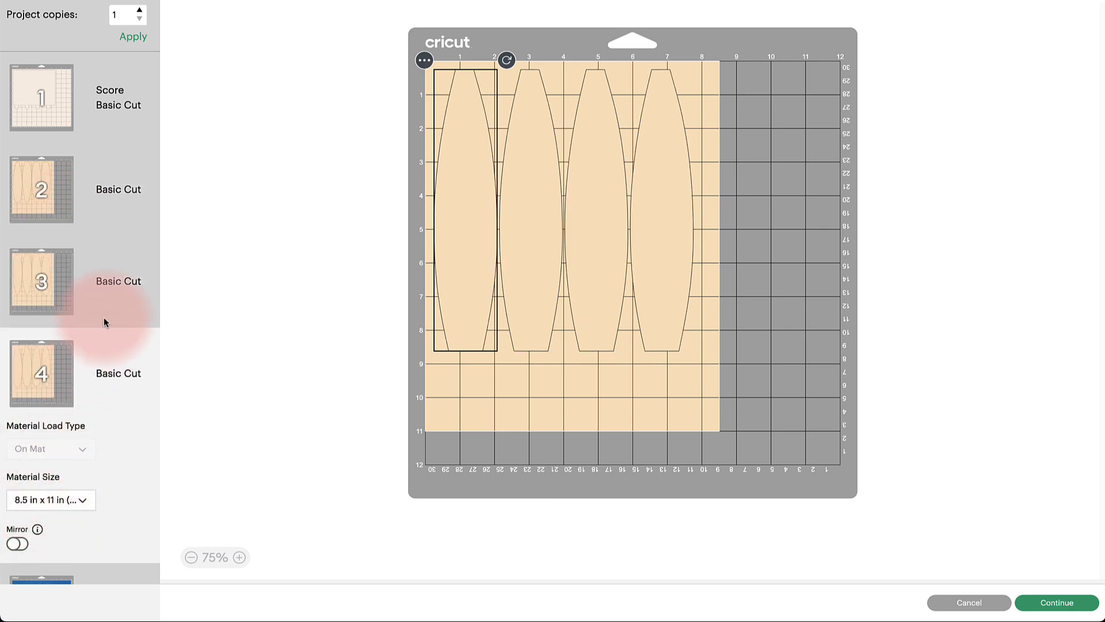
# Step: Check the material size and layout of blue mats 5, 6 and 7 and continue to the base material setup
pyautogui.scroll(-5, 119, 267)
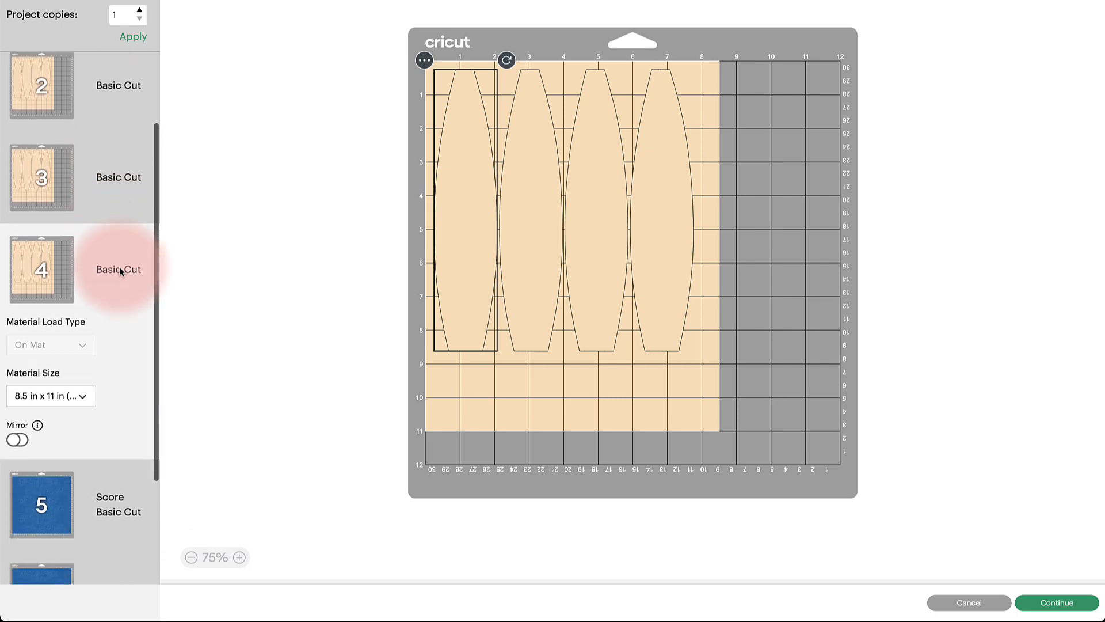
pyautogui.click(46, 368)
pyautogui.click(49, 447)
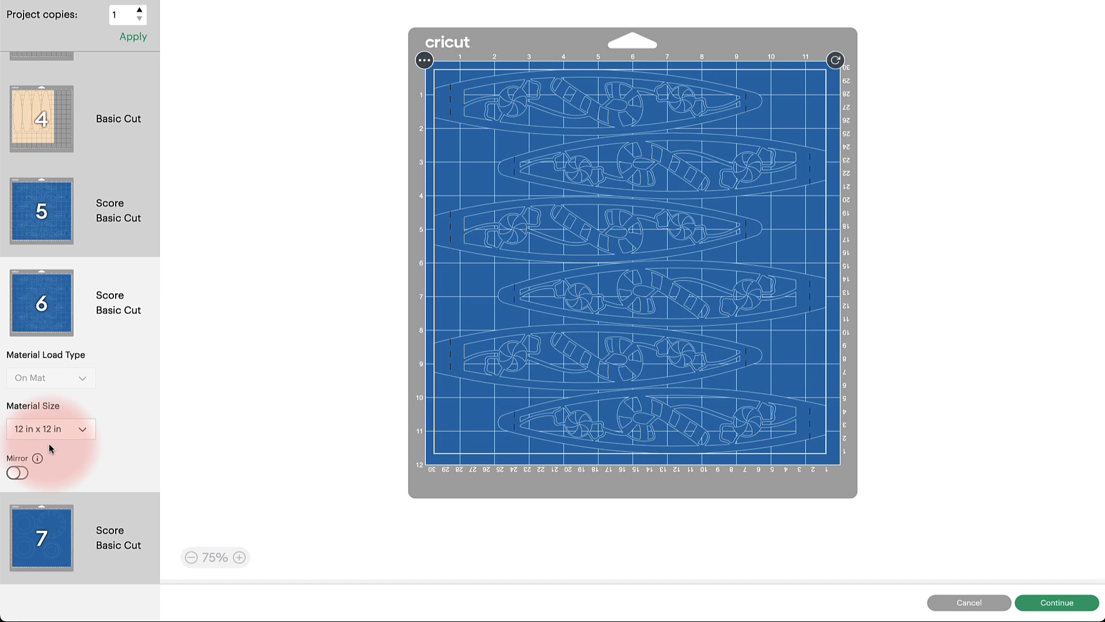
pyautogui.click(51, 539)
pyautogui.click(72, 319)
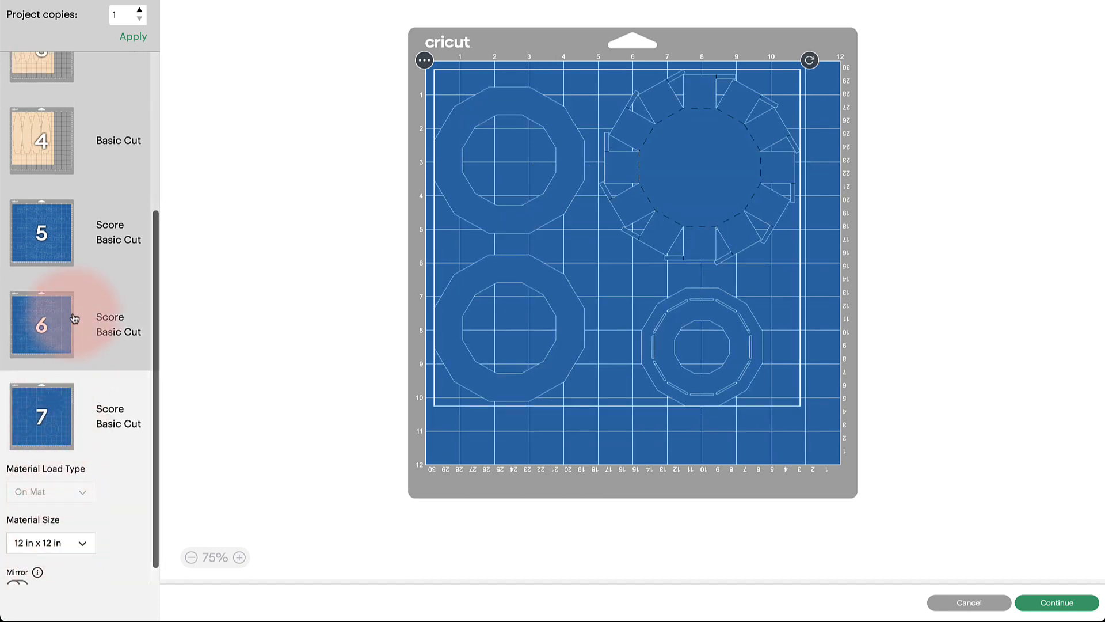
pyautogui.scroll(5, 74, 299)
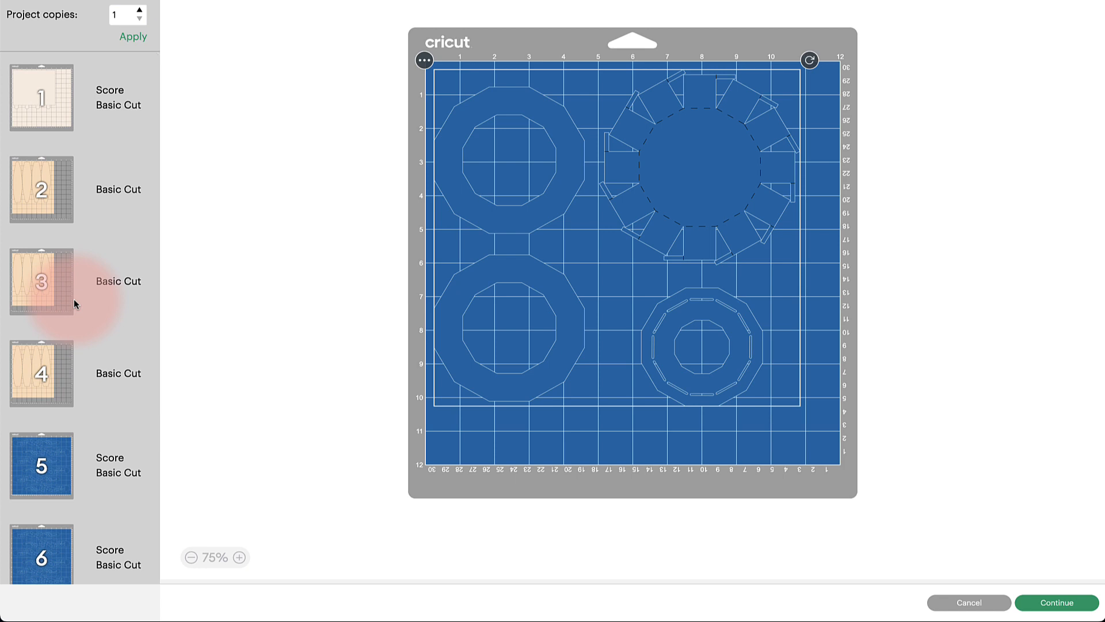
pyautogui.click(1062, 604)
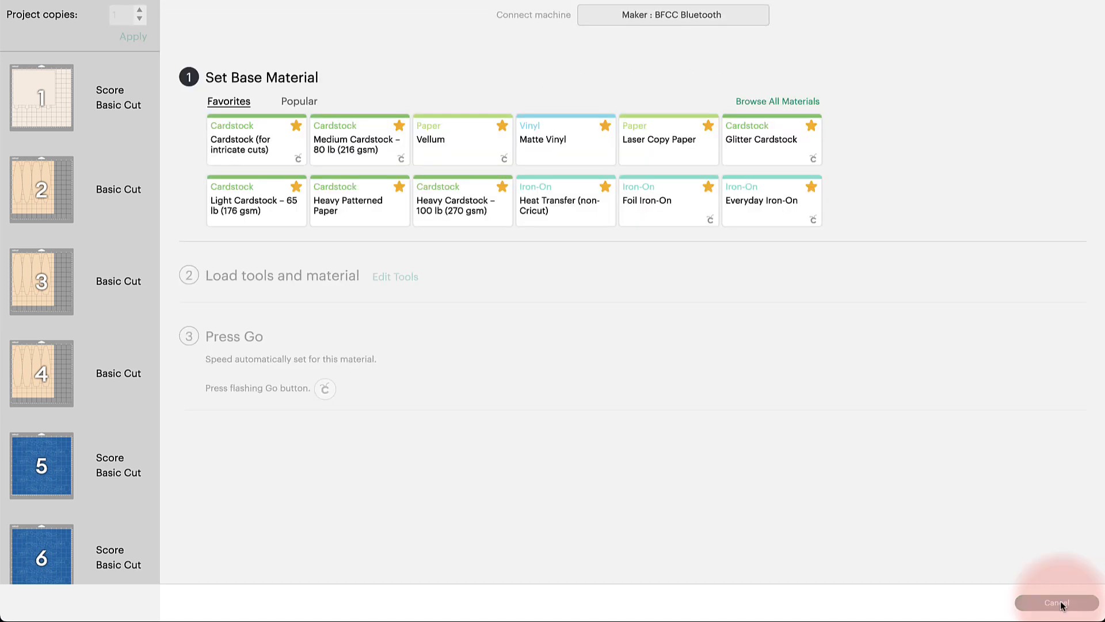
# Step: Search the materials for "plastic" and set mat 1 to Acetate with More pressure
pyautogui.click(33, 92)
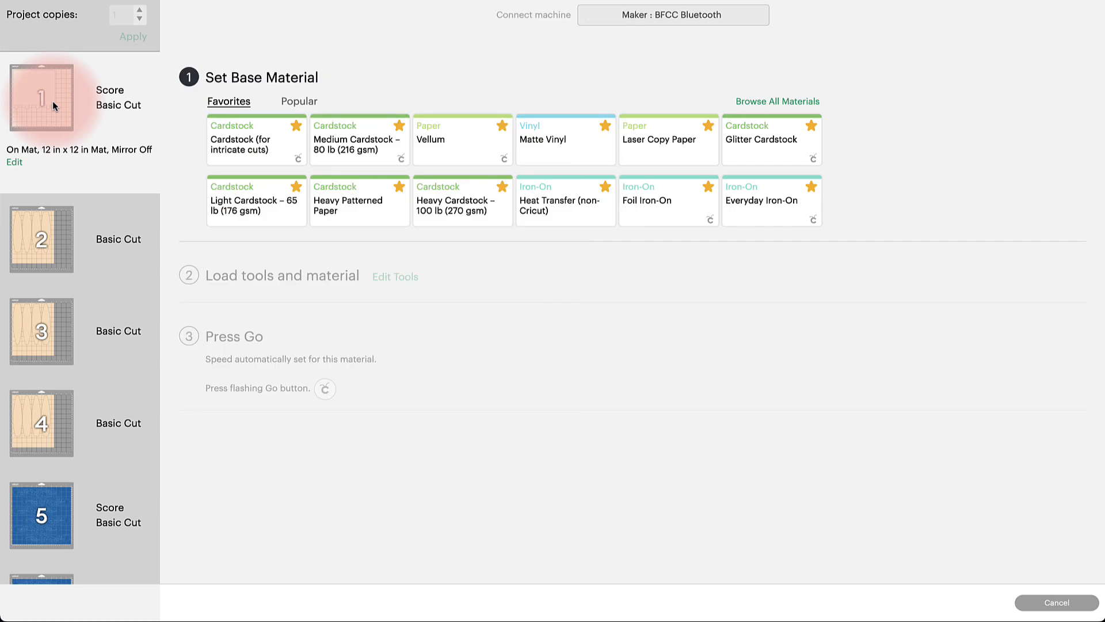
pyautogui.click(764, 103)
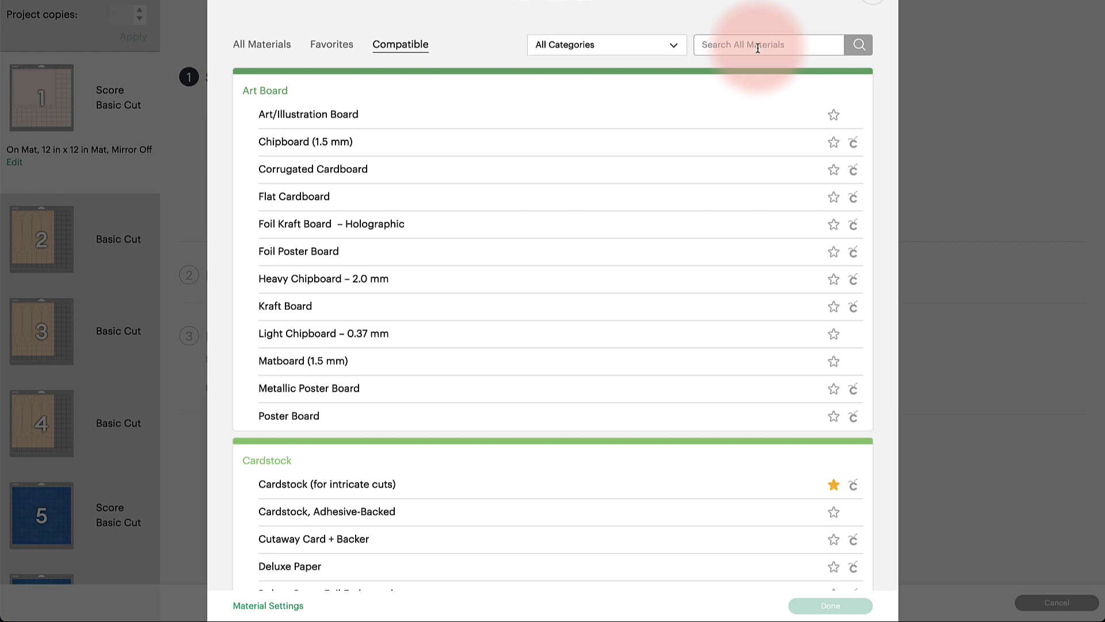
pyautogui.write('plastic')
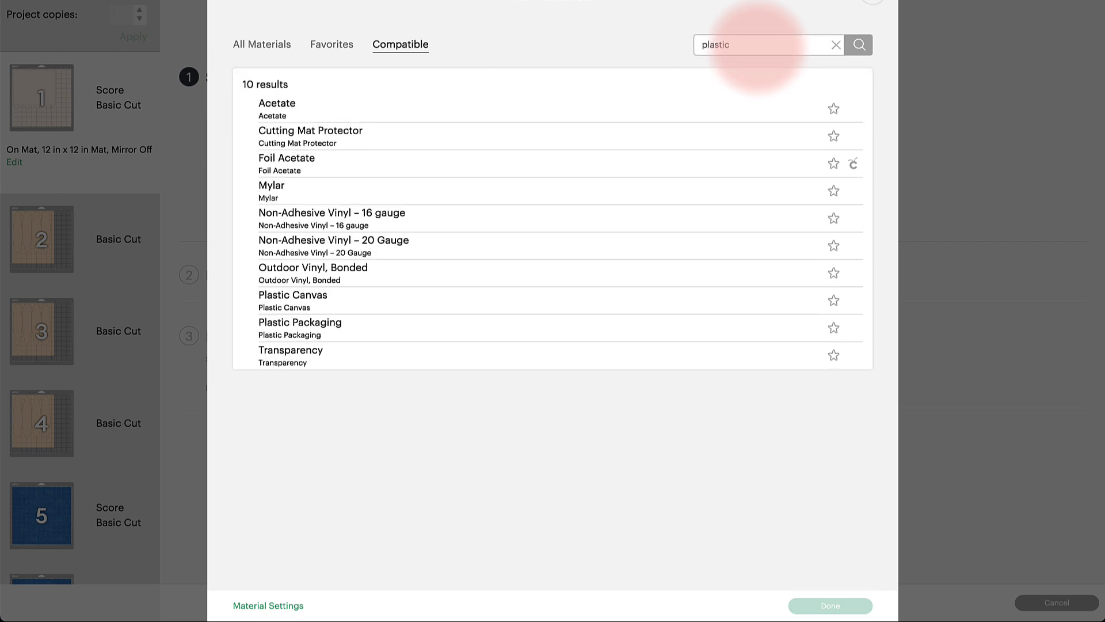
pyautogui.click(277, 106)
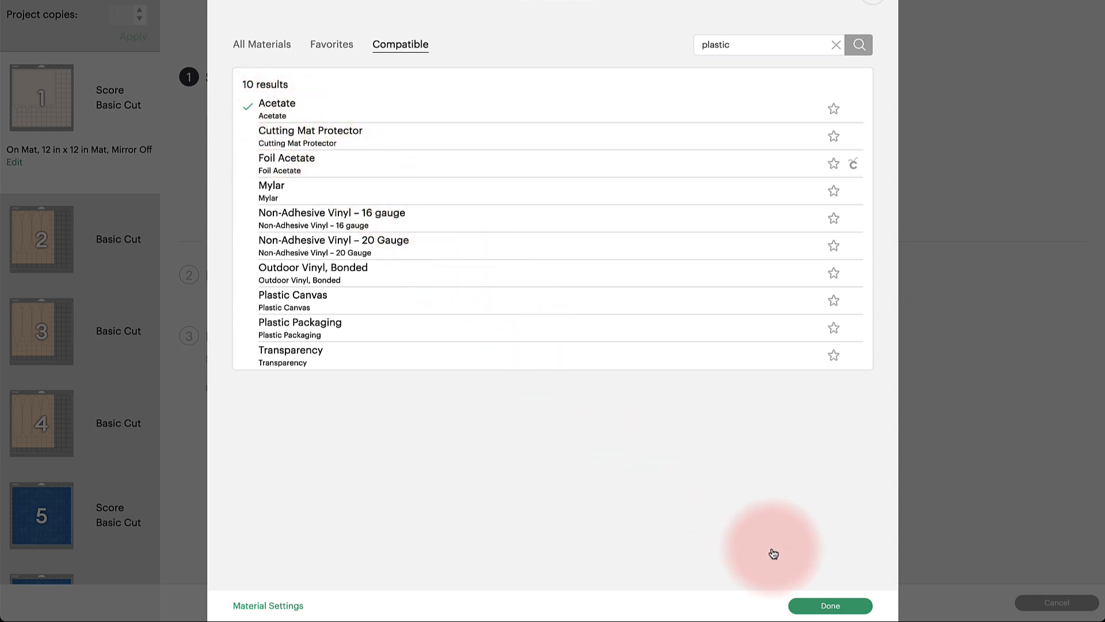
pyautogui.click(832, 606)
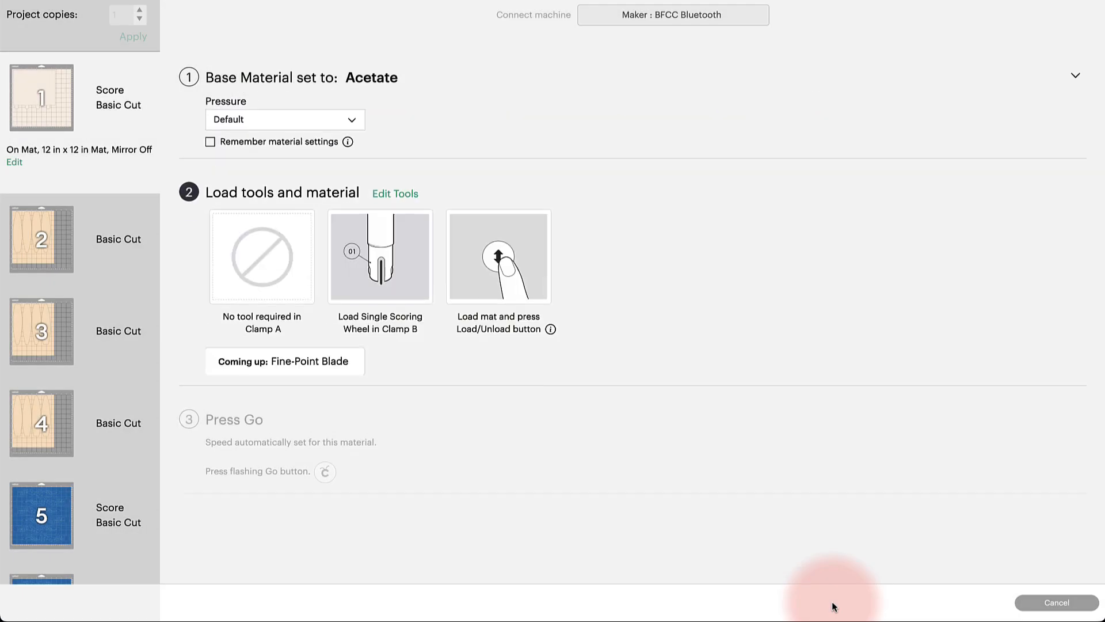
pyautogui.click(352, 120)
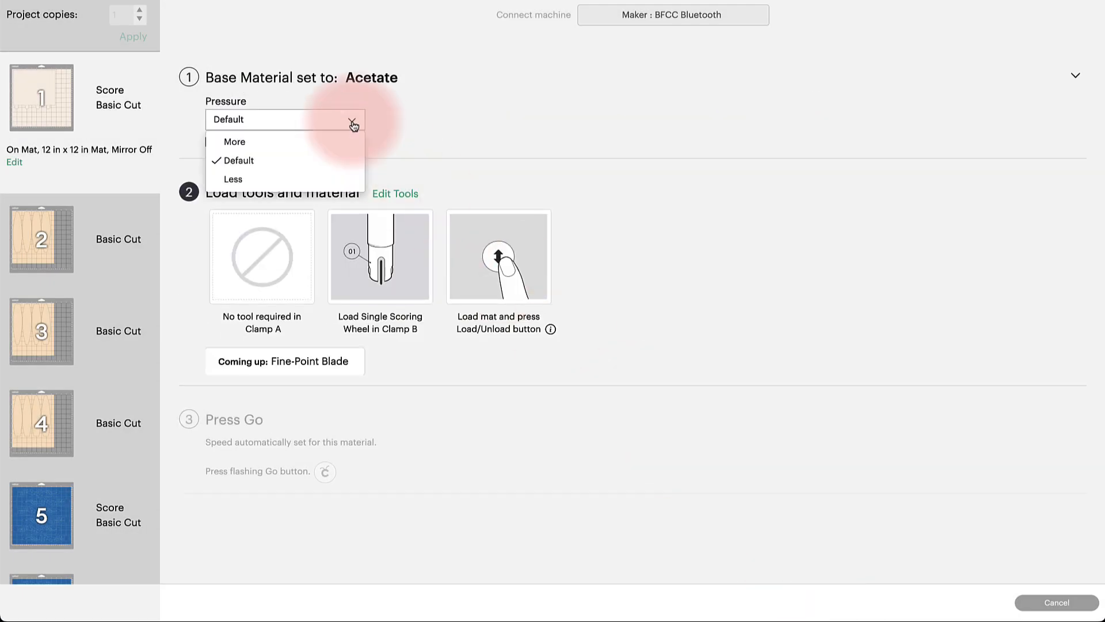
pyautogui.click(259, 143)
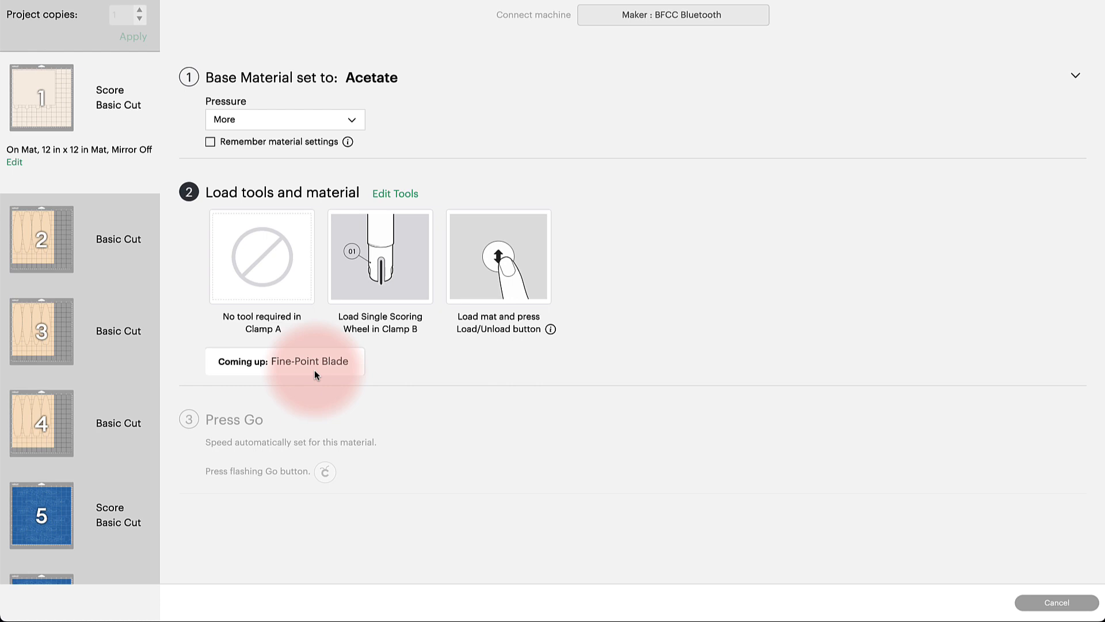
# Step: Set the base material of mat 2 to Vellum with More pressure and check the settings of mats 3 and 4
pyautogui.click(39, 241)
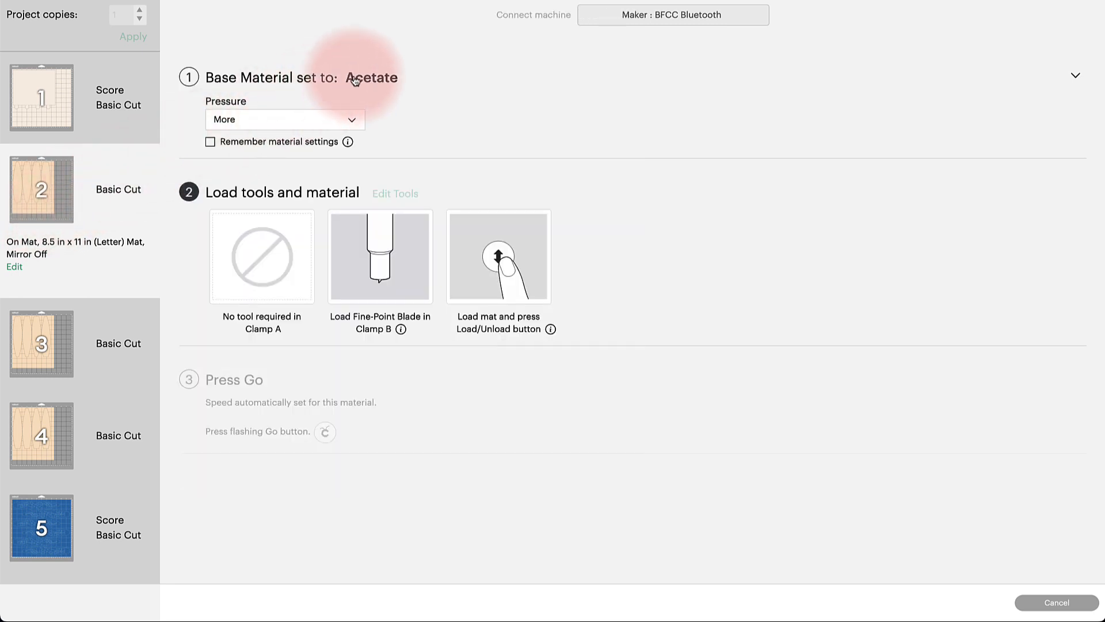
pyautogui.click(356, 79)
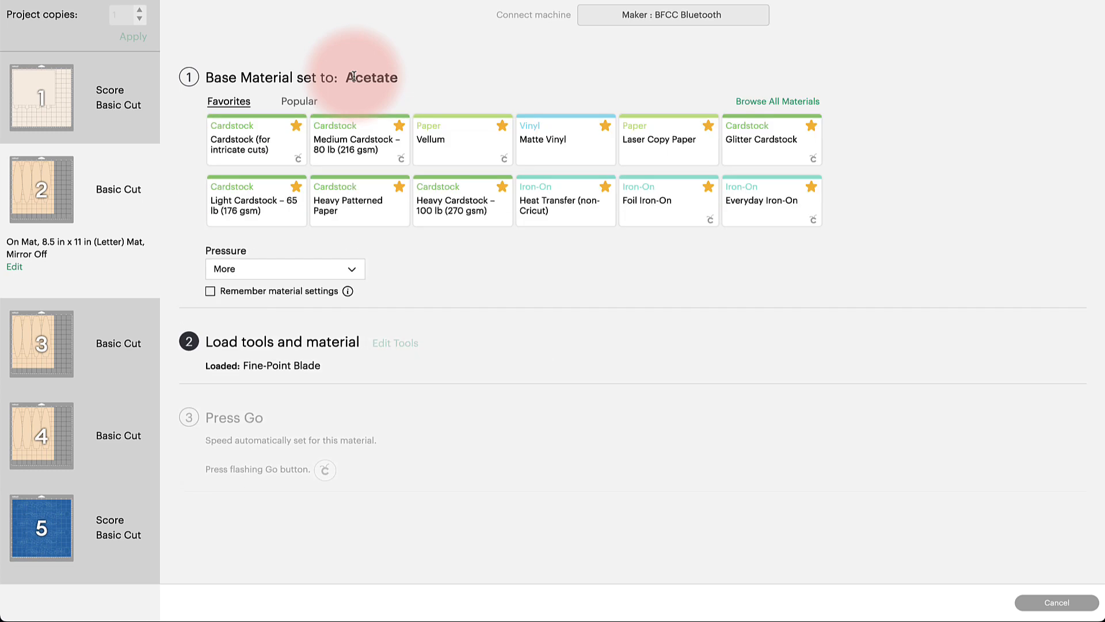
pyautogui.click(438, 142)
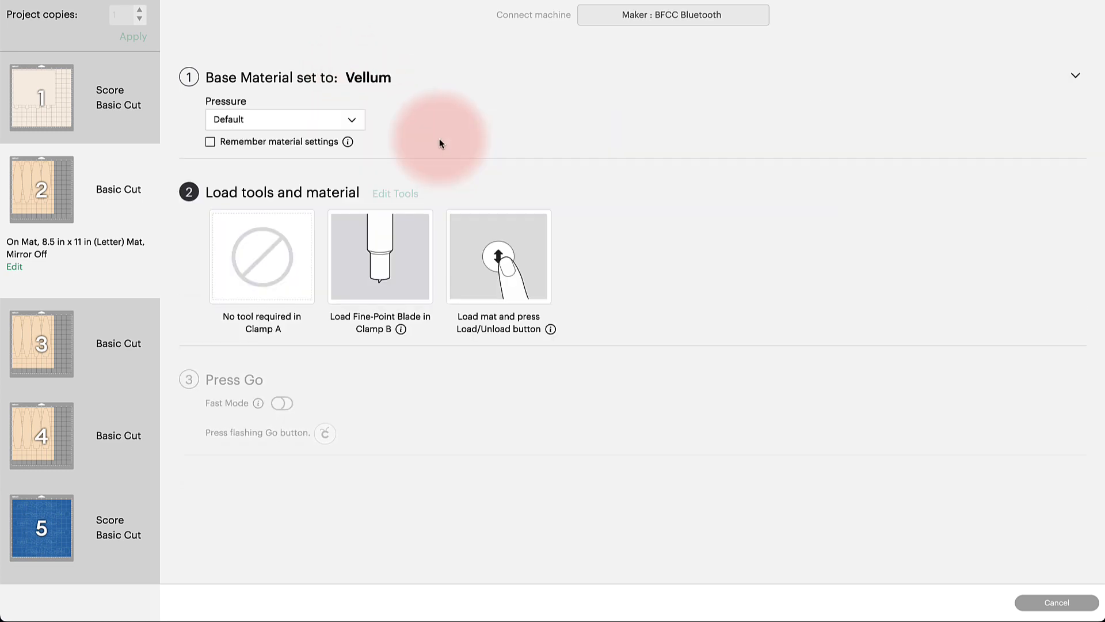
pyautogui.click(358, 121)
pyautogui.click(256, 141)
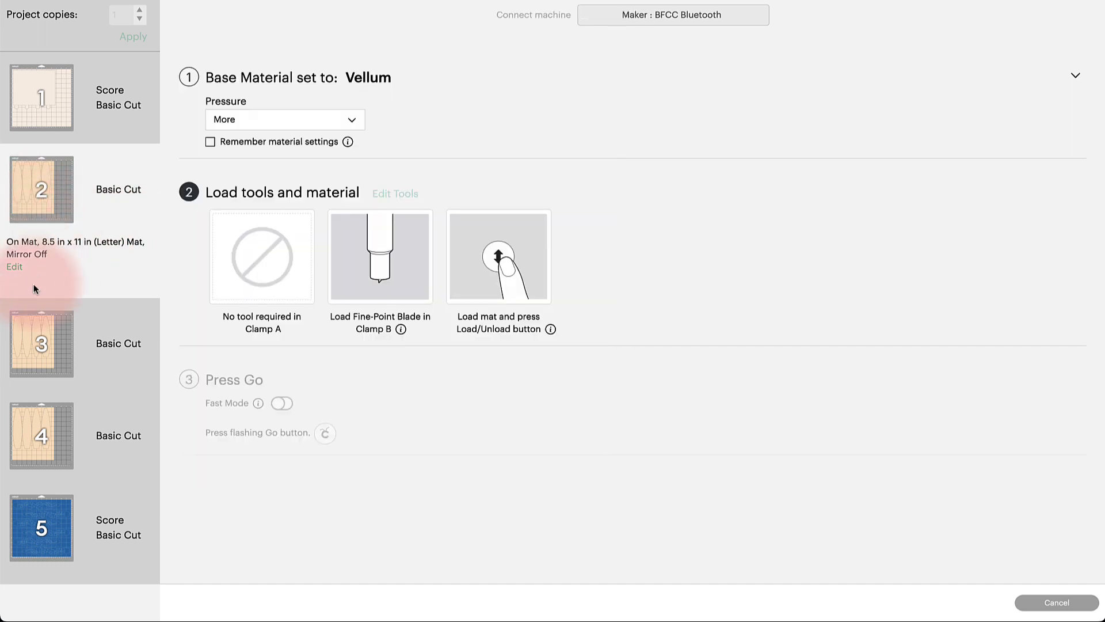
pyautogui.click(33, 351)
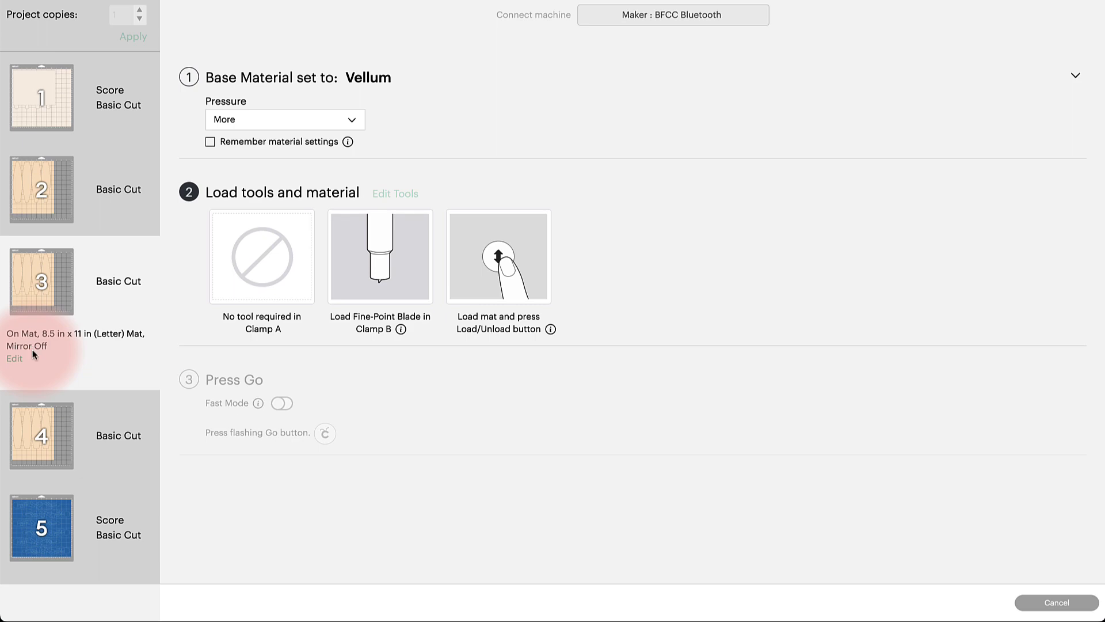
pyautogui.scroll(-2, 32, 350)
pyautogui.click(33, 350)
pyautogui.scroll(-2, 32, 350)
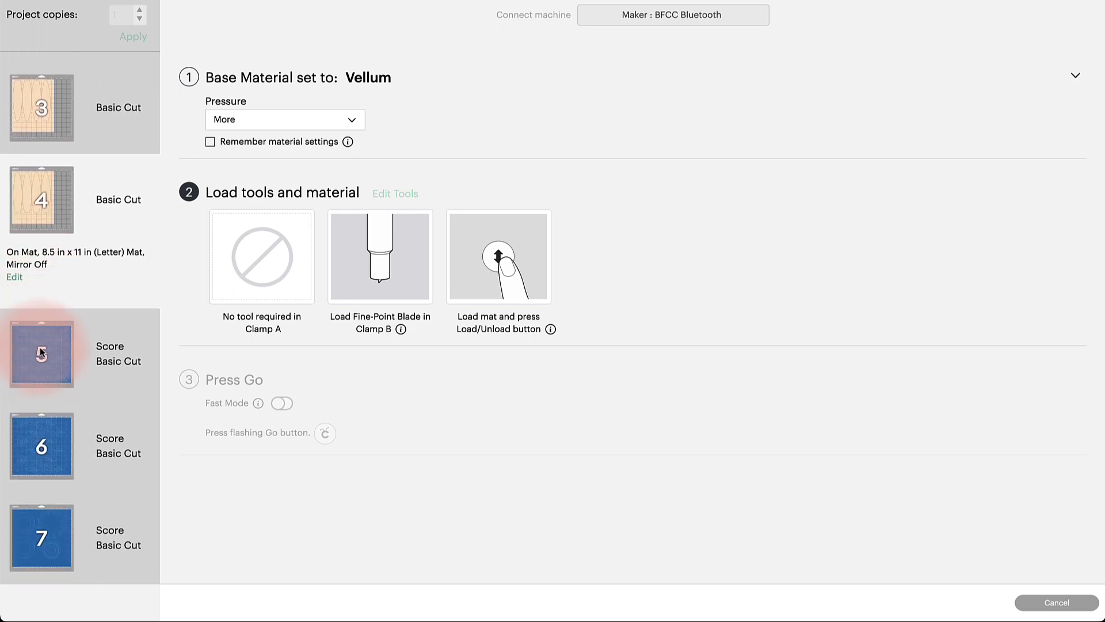
# Step: Set the base material of mat 5 to Cardstock (for intricate cuts) with More pressure and check mats 6 and 7
pyautogui.click(53, 344)
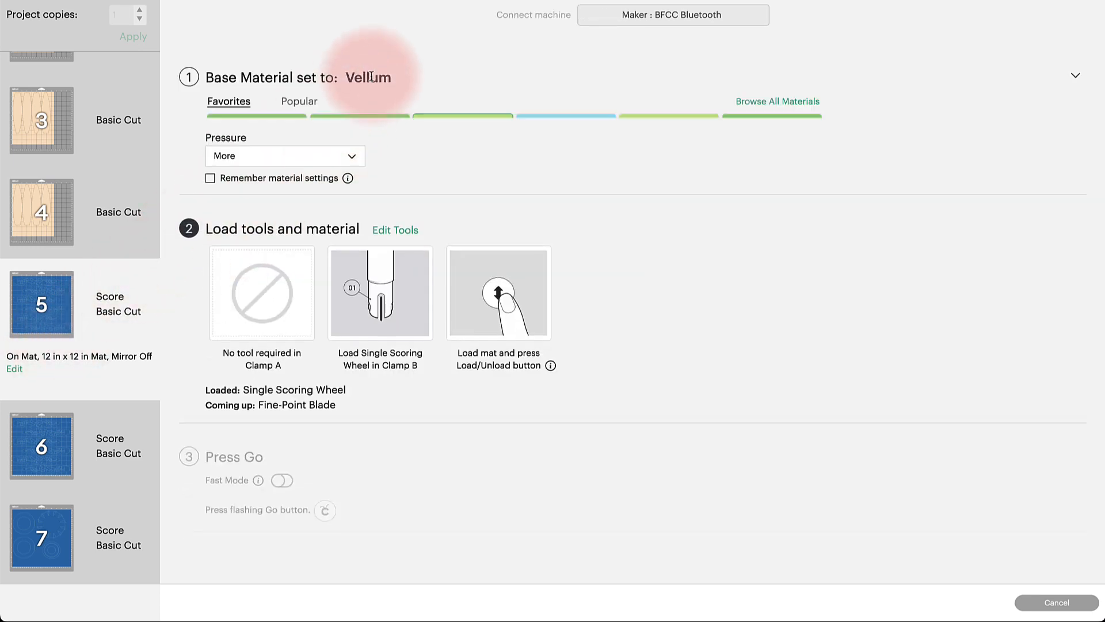
pyautogui.click(247, 141)
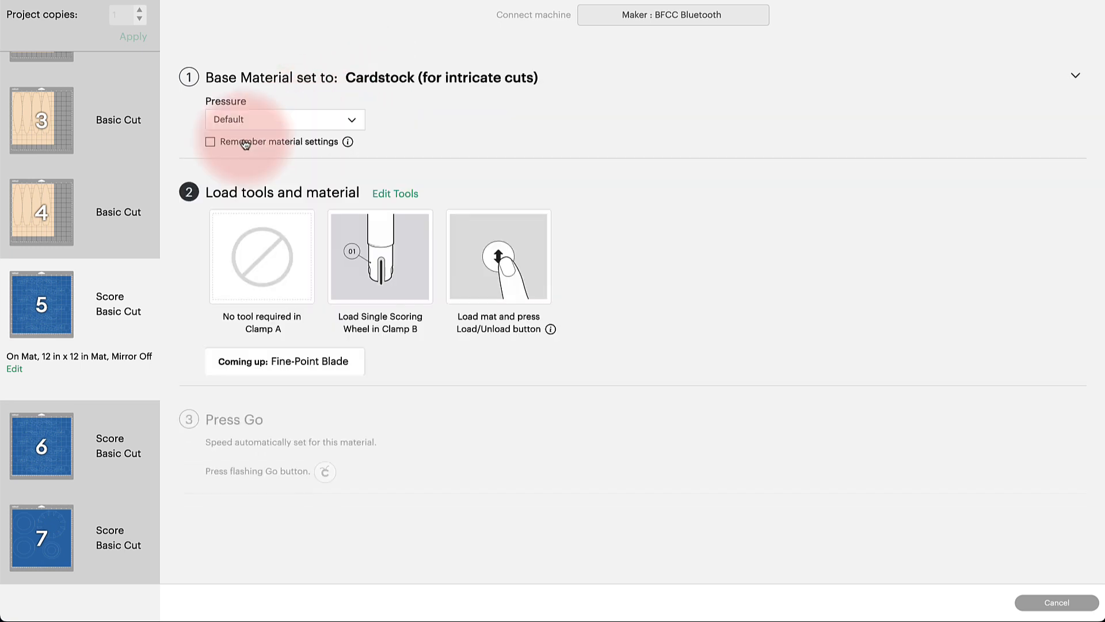
pyautogui.click(351, 119)
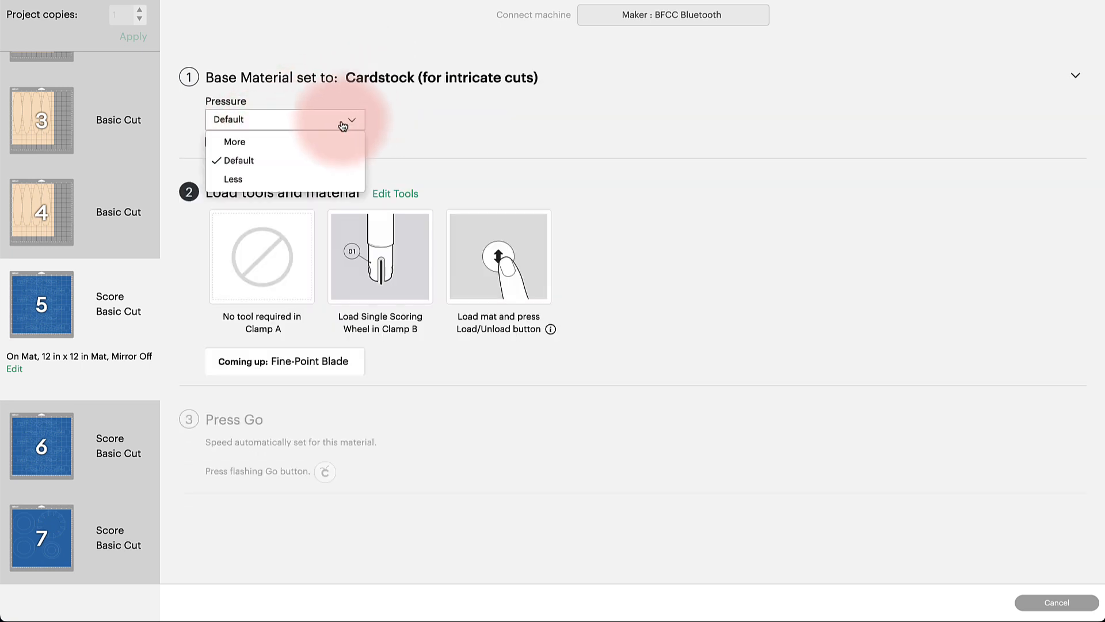
pyautogui.click(235, 141)
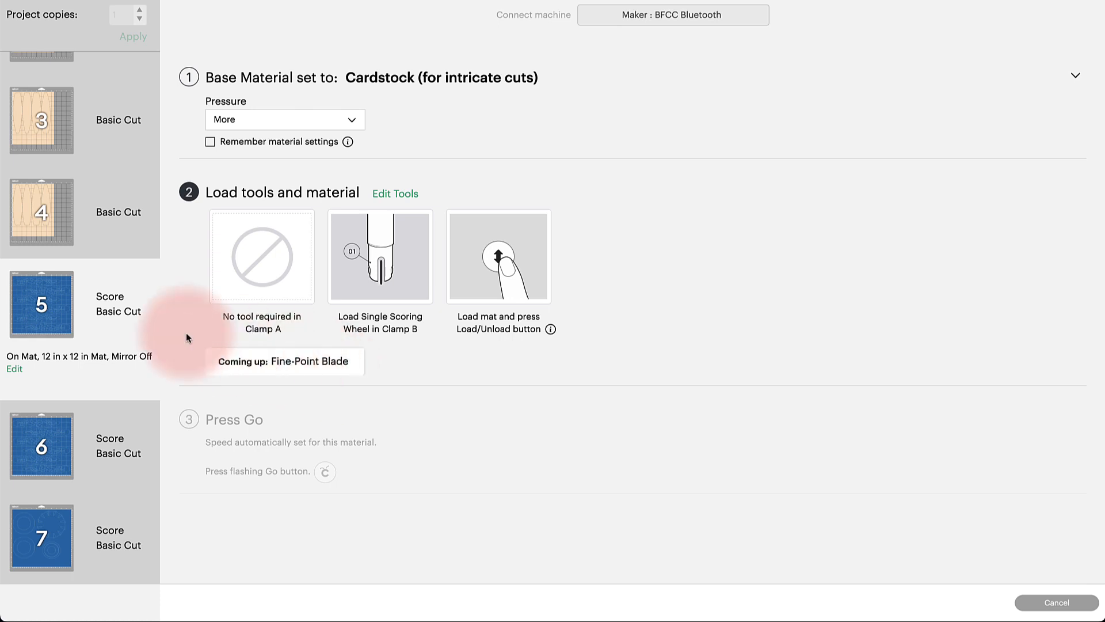
pyautogui.moveTo(44, 301)
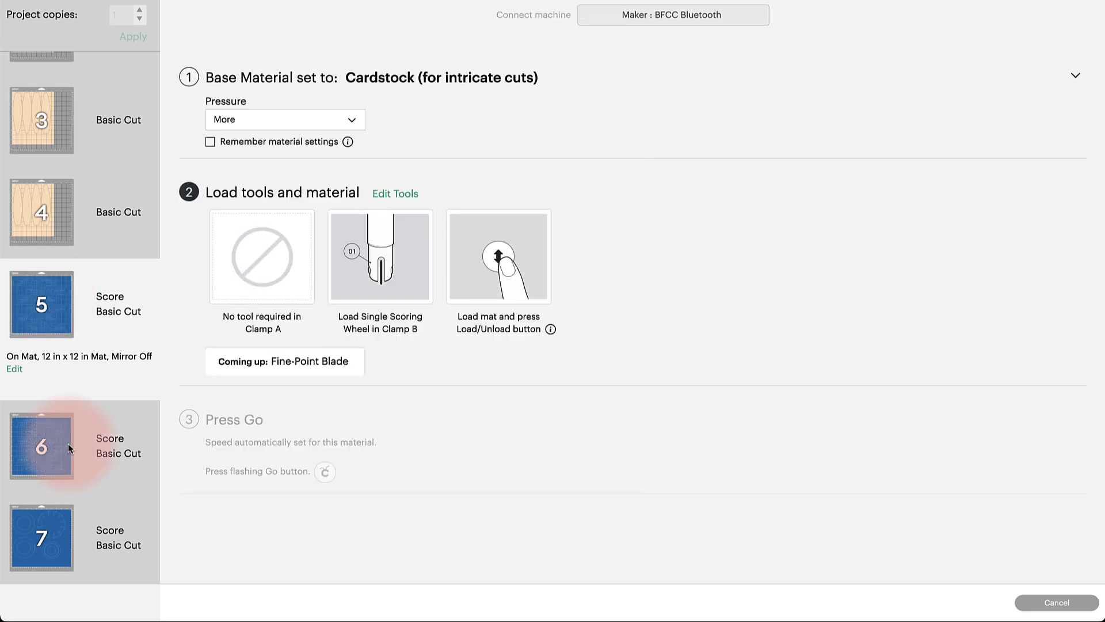
pyautogui.moveTo(68, 444)
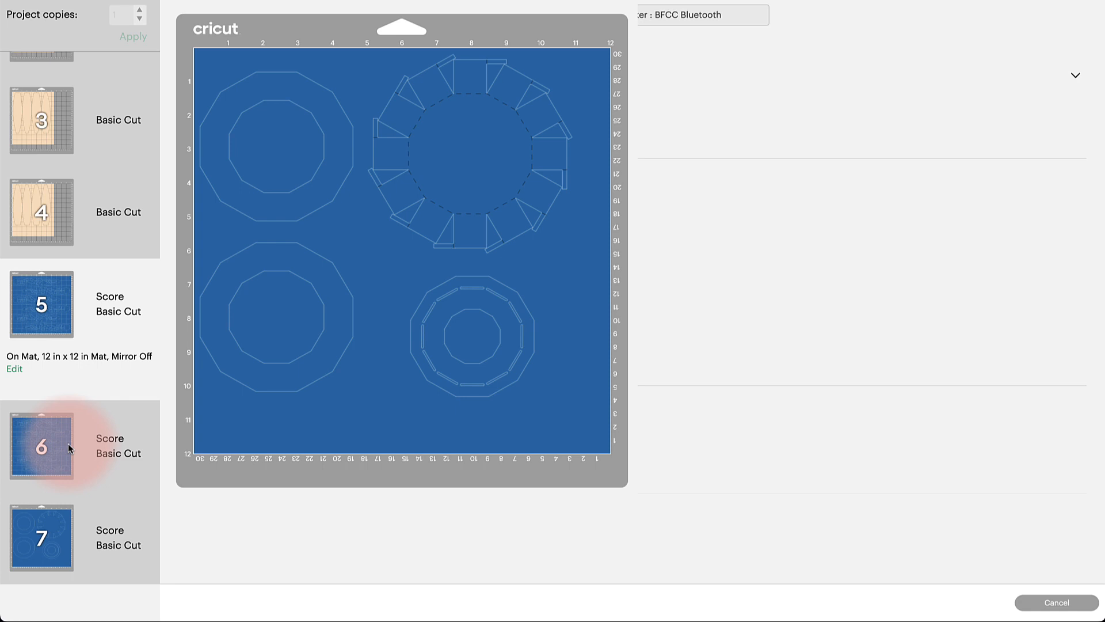
pyautogui.click(36, 535)
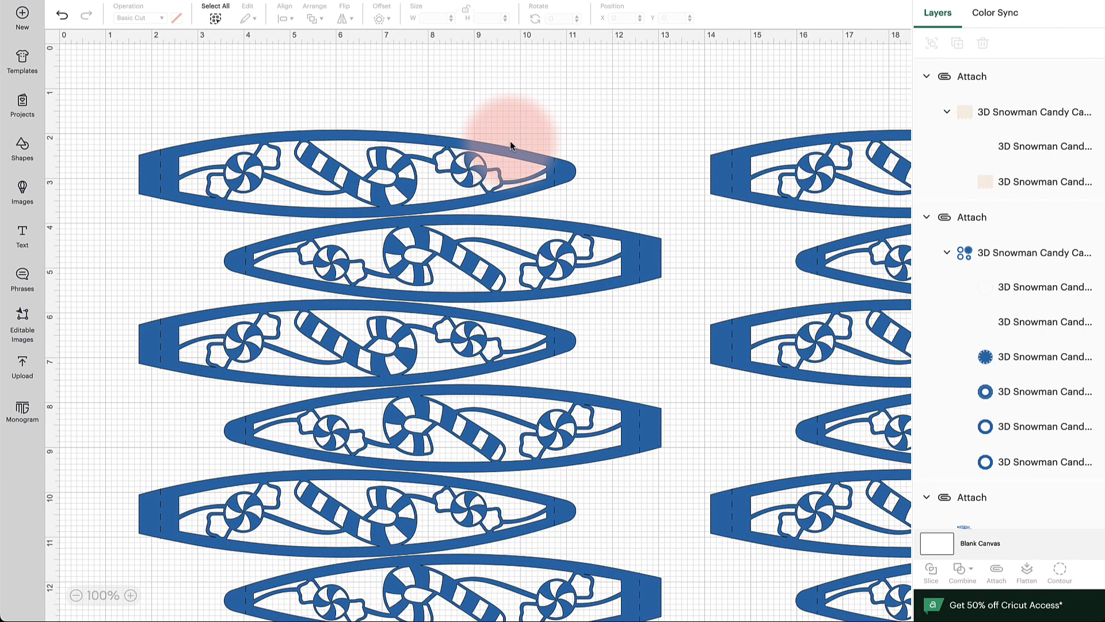
# Step: Delete all the snowman body pieces from the canvas
pyautogui.hotkey('ctrl', 'a')
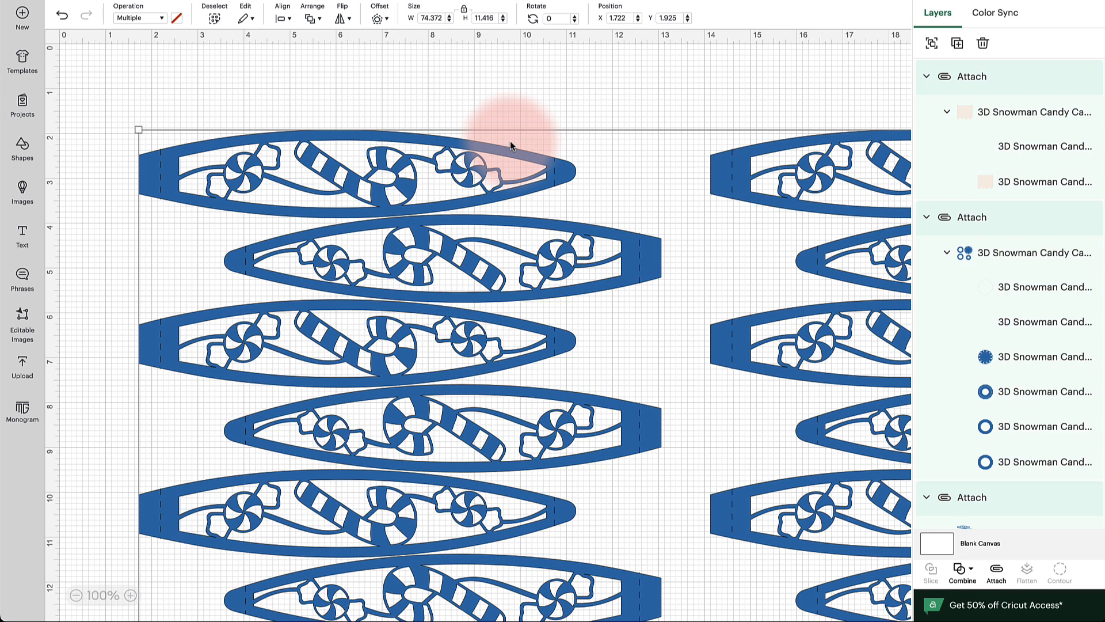
pyautogui.press('Delete')
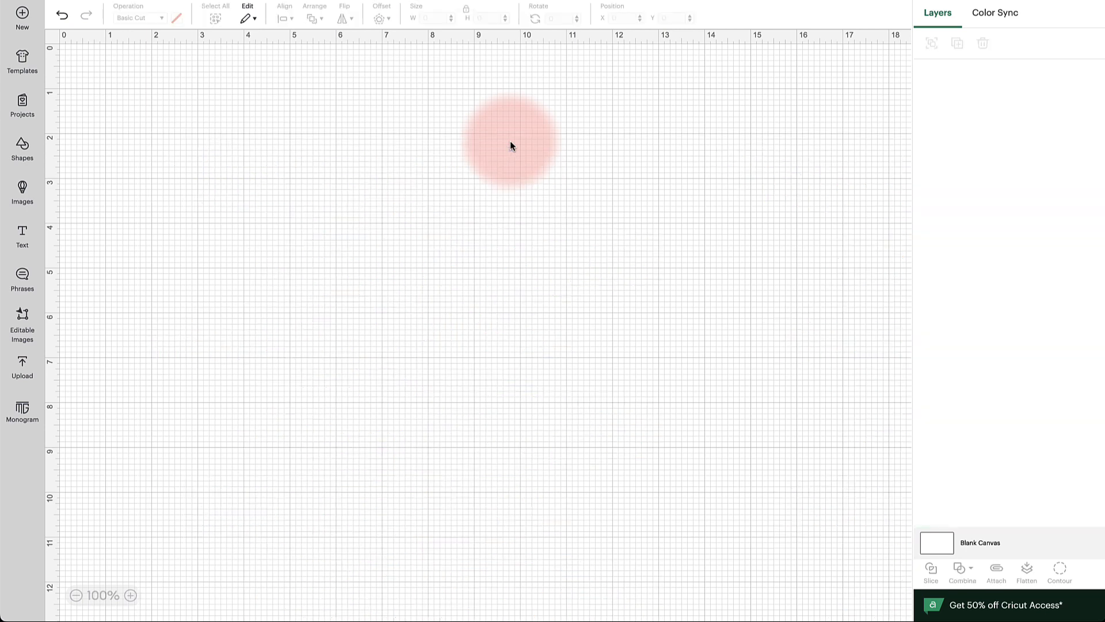
# Step: Upload 3D Snowman Candy Cane Design Hat.svg from the SVG Files folder inside Customer Files Candy Cane Design as a cut image
pyautogui.click(25, 366)
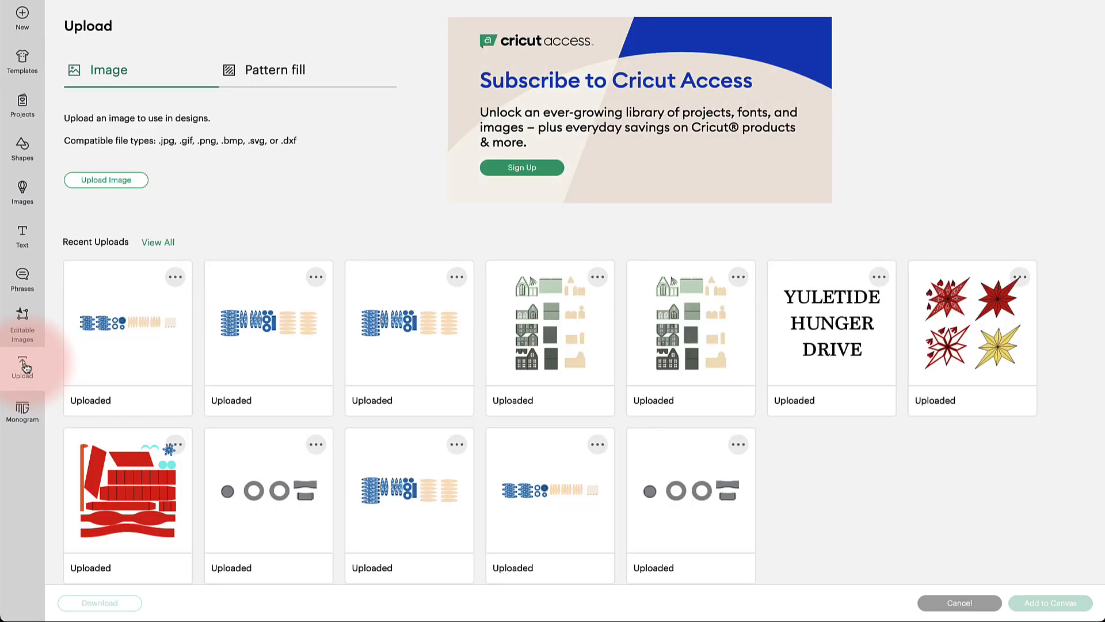
pyautogui.click(138, 180)
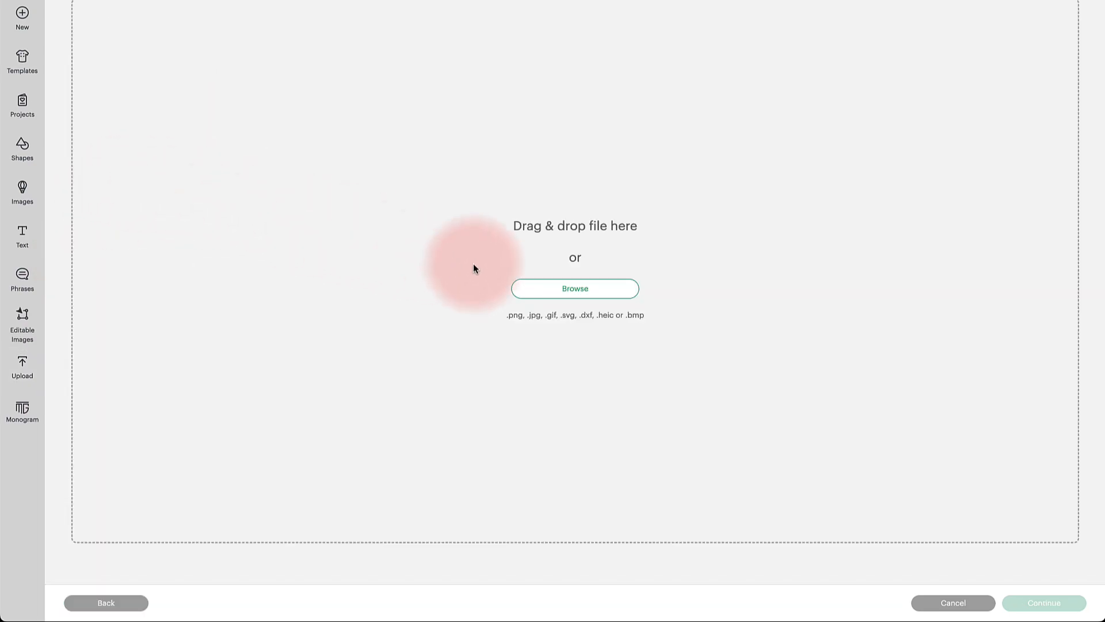
pyautogui.click(574, 291)
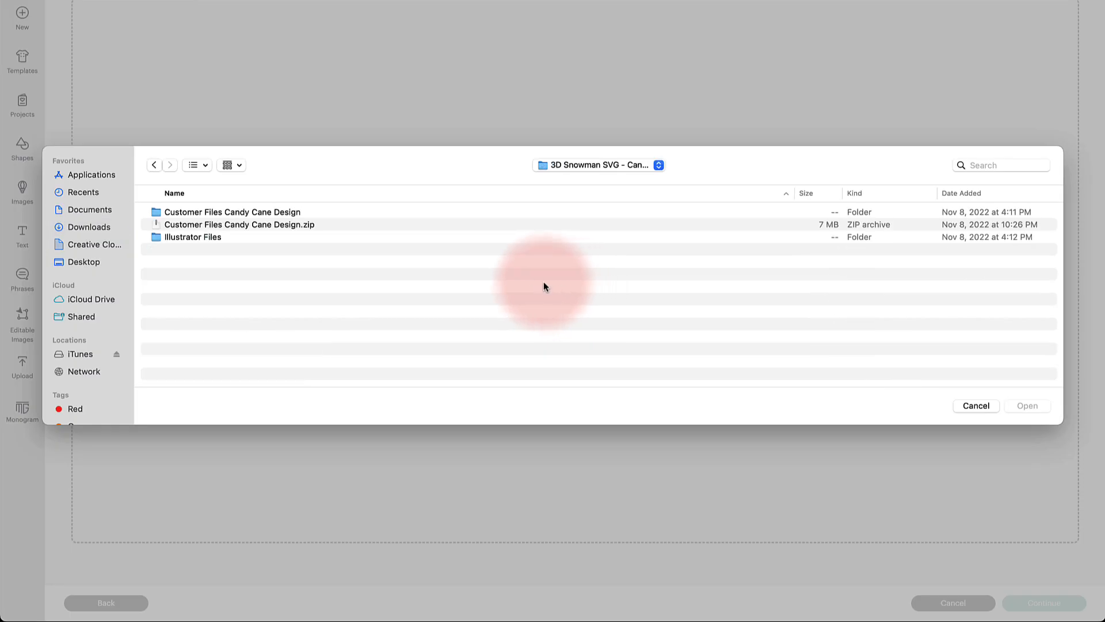
pyautogui.doubleClick(205, 212)
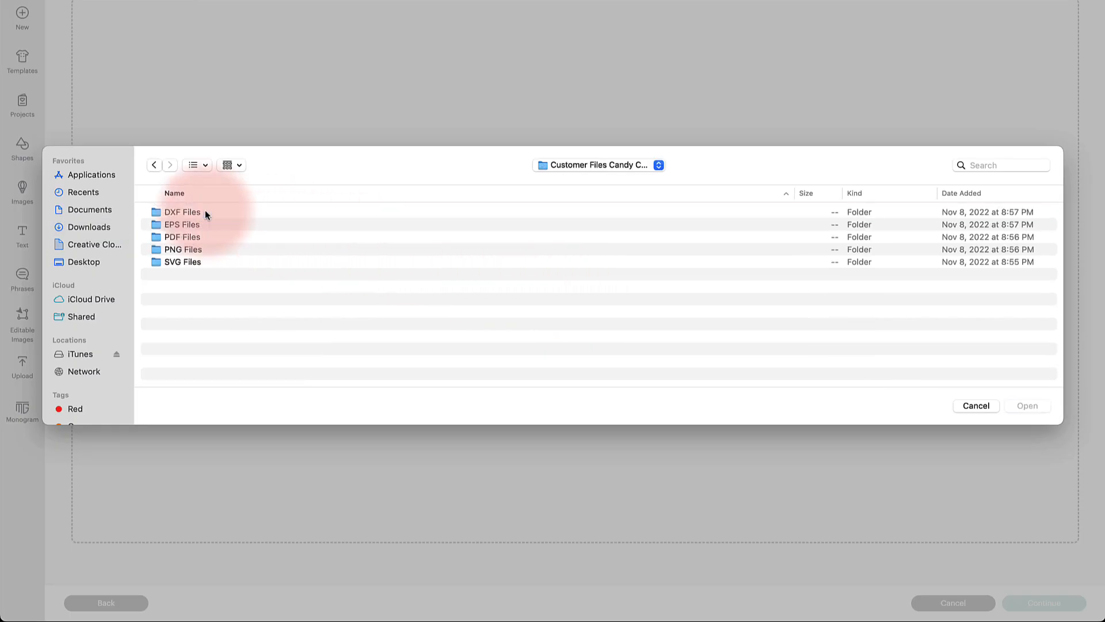
pyautogui.doubleClick(183, 262)
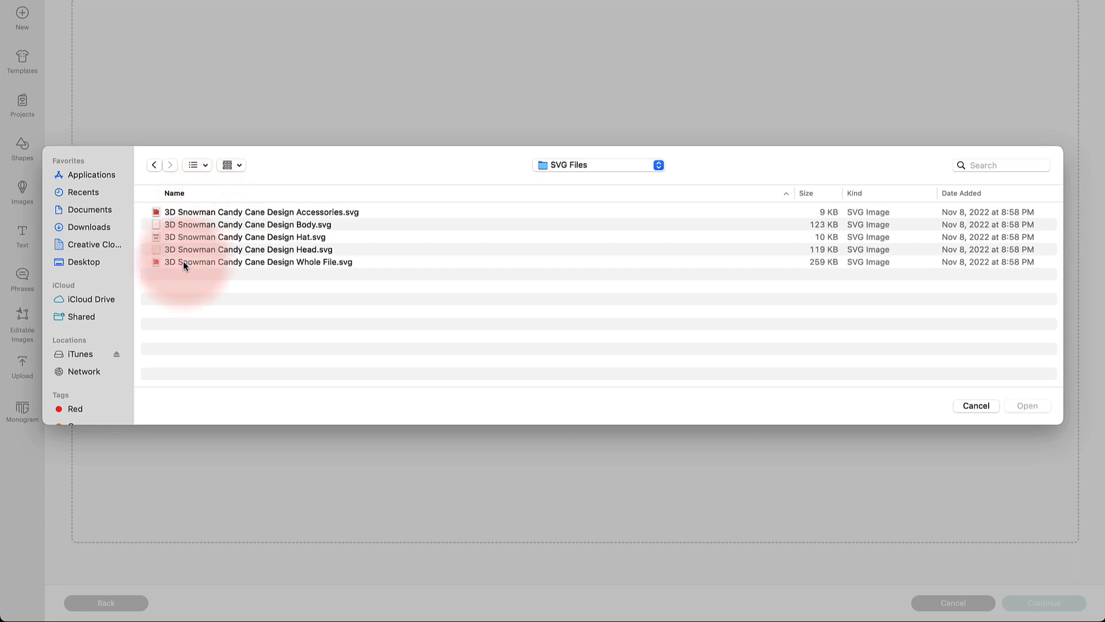
pyautogui.press('Down')
pyautogui.press('Down')
pyautogui.press('Down')
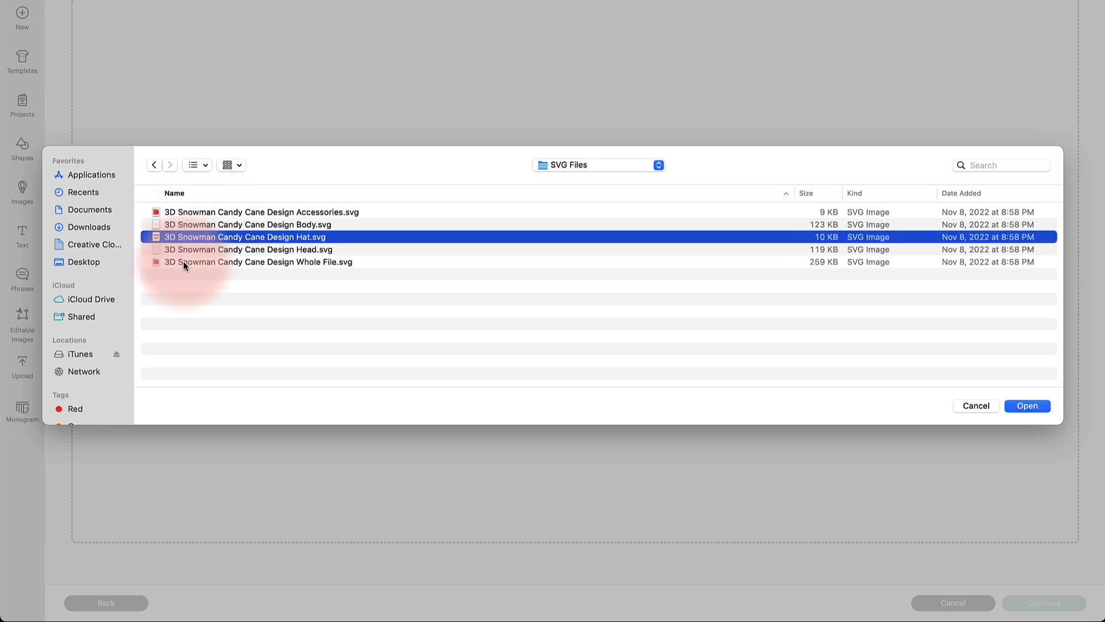
pyautogui.press('Return')
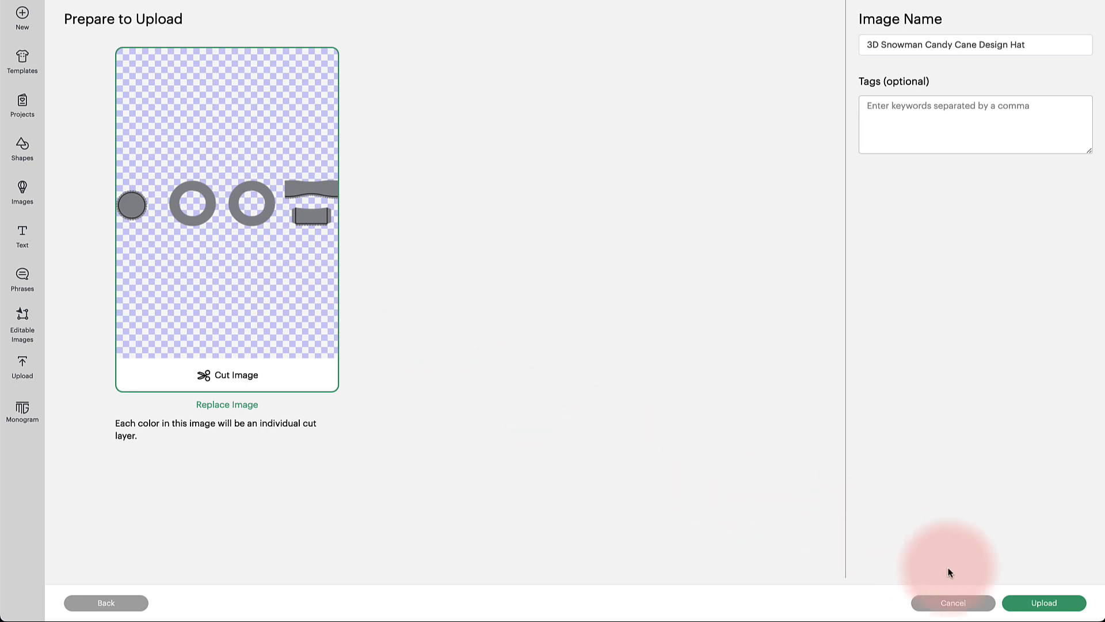
pyautogui.click(1043, 604)
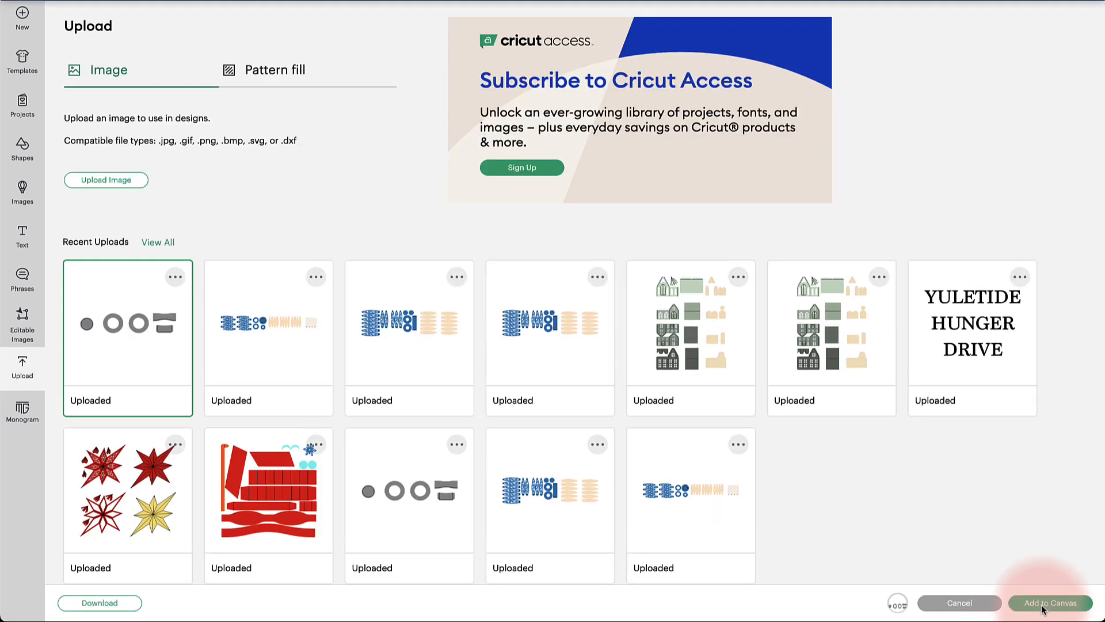
# Step: Add the uploaded hat image to the canvas and ungroup it into its individual layers
pyautogui.click(1046, 603)
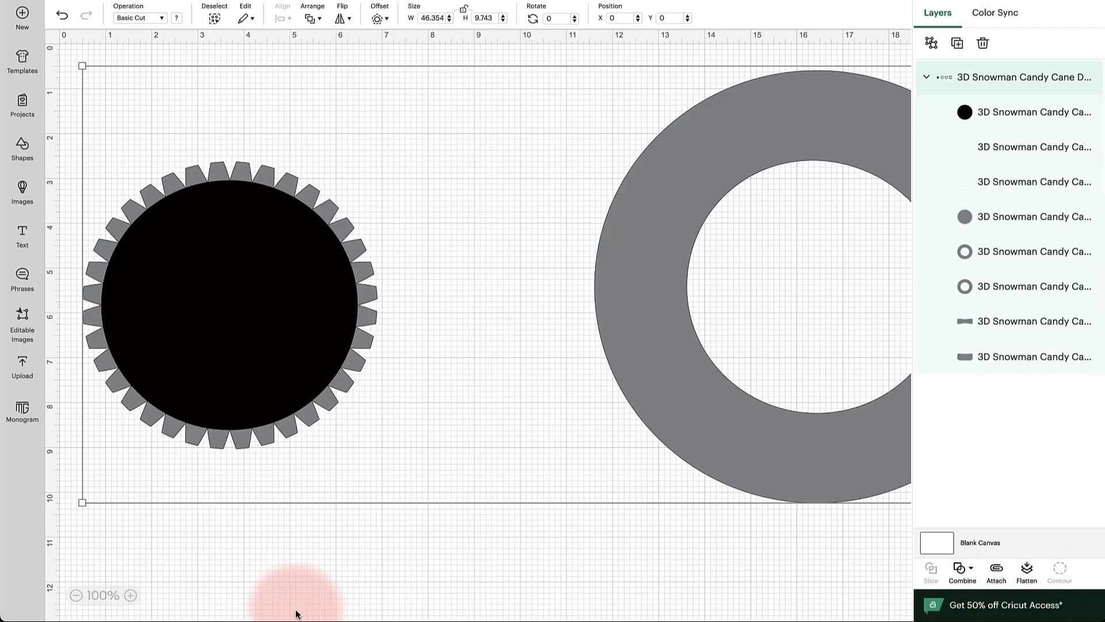
pyautogui.click(75, 595)
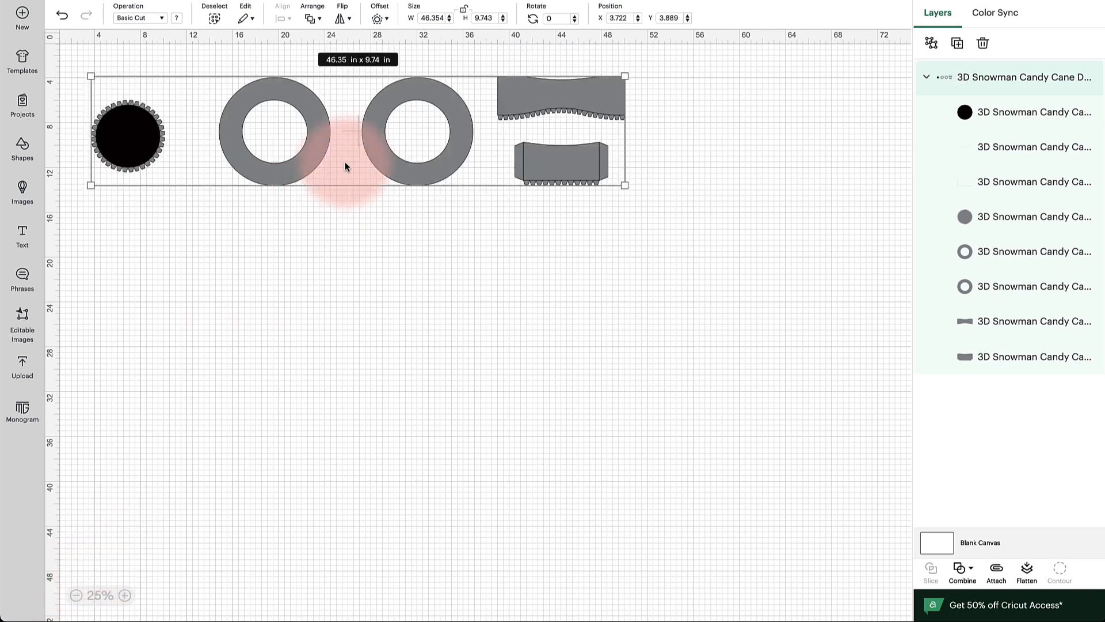
pyautogui.rightClick(368, 128)
pyautogui.click(379, 148)
pyautogui.click(274, 217)
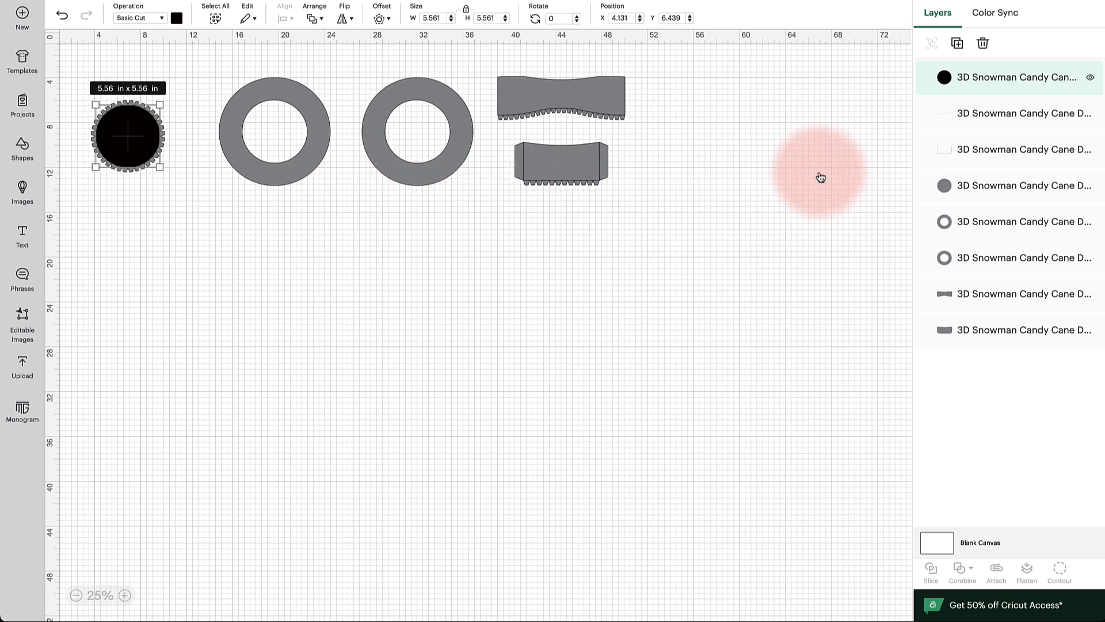
# Step: Change the black circle and the two fold-line layers of the hat from cutting to Score
pyautogui.keyDown('shift'); pyautogui.click(1005, 116); pyautogui.keyUp('shift')
pyautogui.keyDown('shift'); pyautogui.click(999, 149); pyautogui.keyUp('shift')
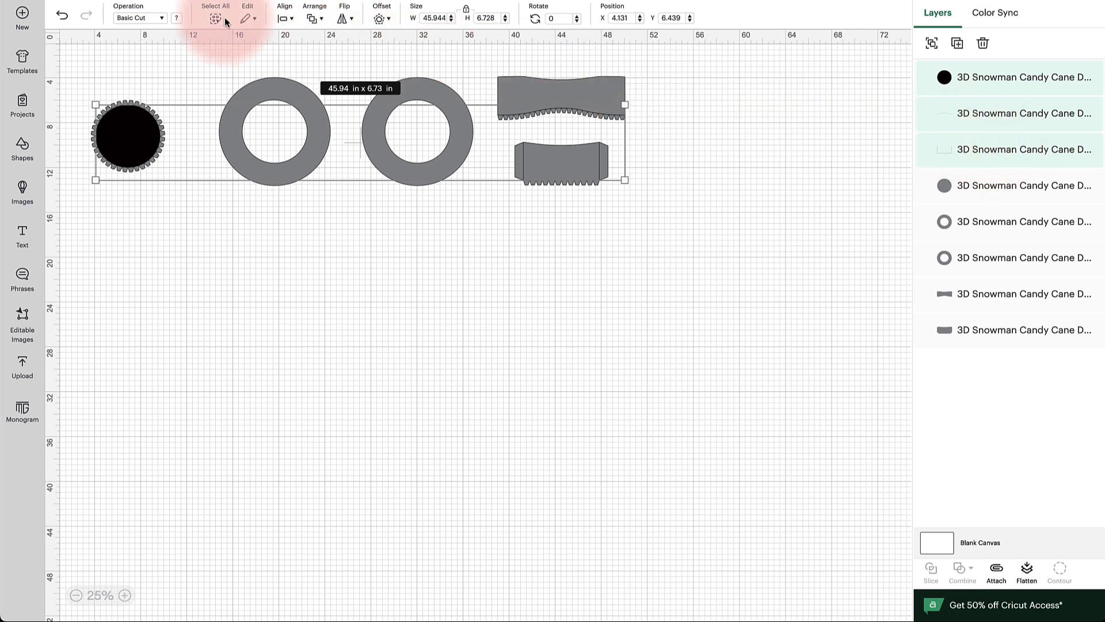
pyautogui.click(159, 13)
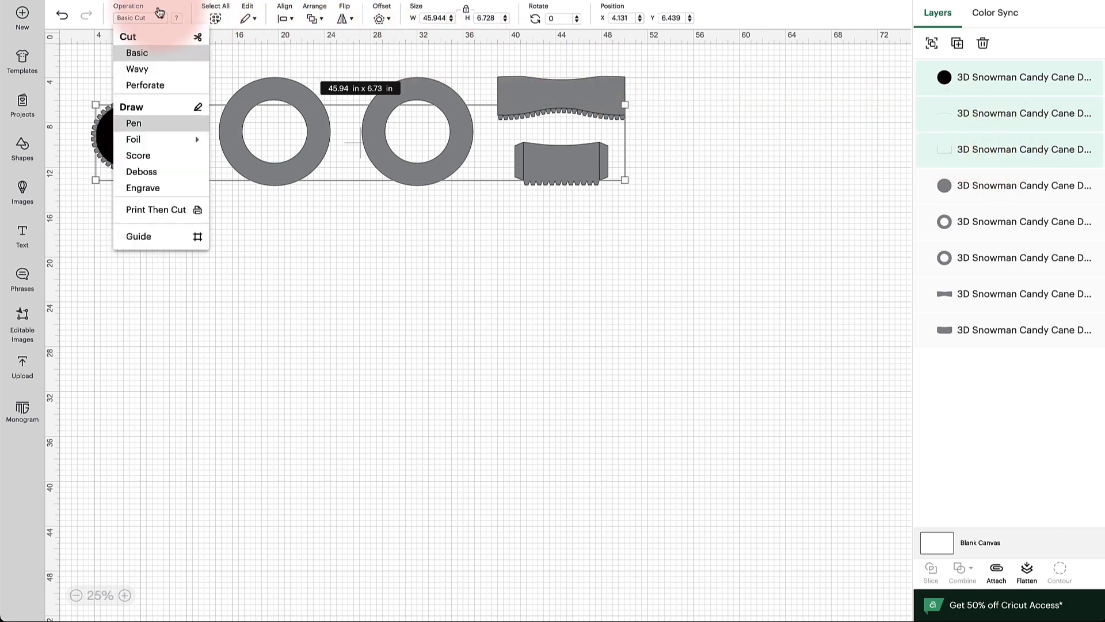
pyautogui.click(139, 153)
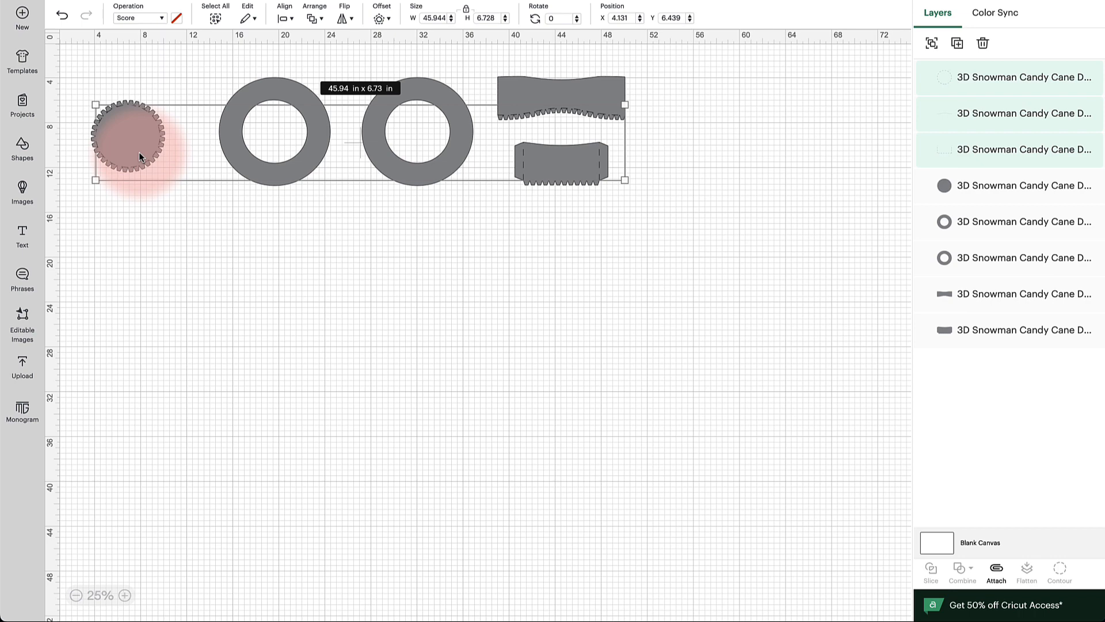
# Step: Attach the circular score line to the round toothed hat piece
pyautogui.click(242, 262)
pyautogui.moveTo(85, 71); pyautogui.dragTo(185, 203)
pyautogui.click(995, 572)
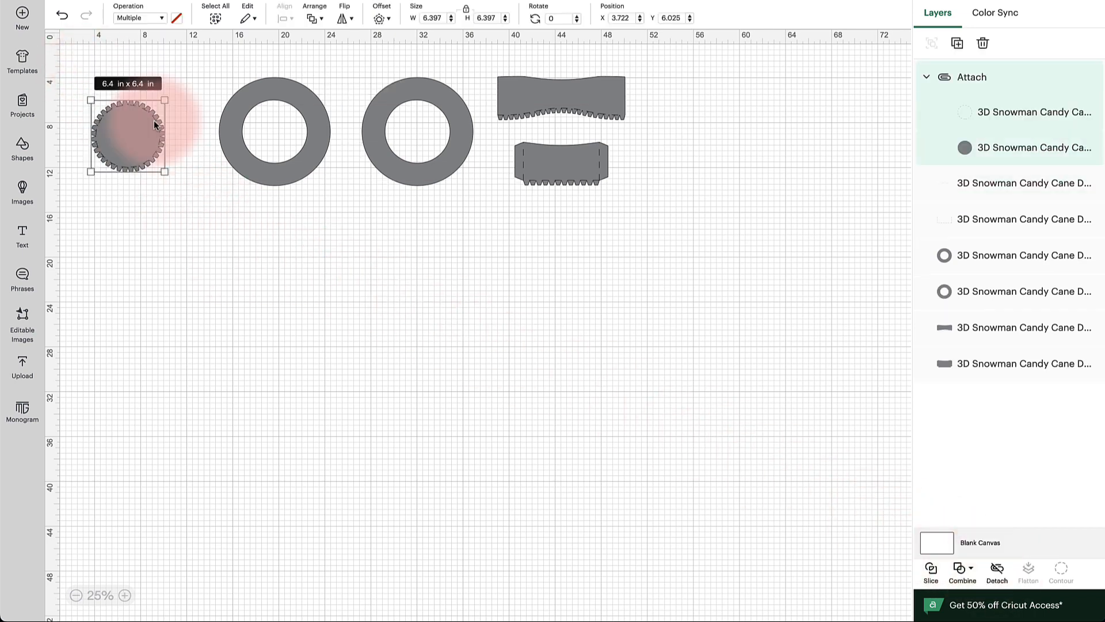
# Step: Attach the two hat side pieces together with their score lines
pyautogui.moveTo(491, 50); pyautogui.dragTo(665, 226)
pyautogui.scroll(1, 664, 226)
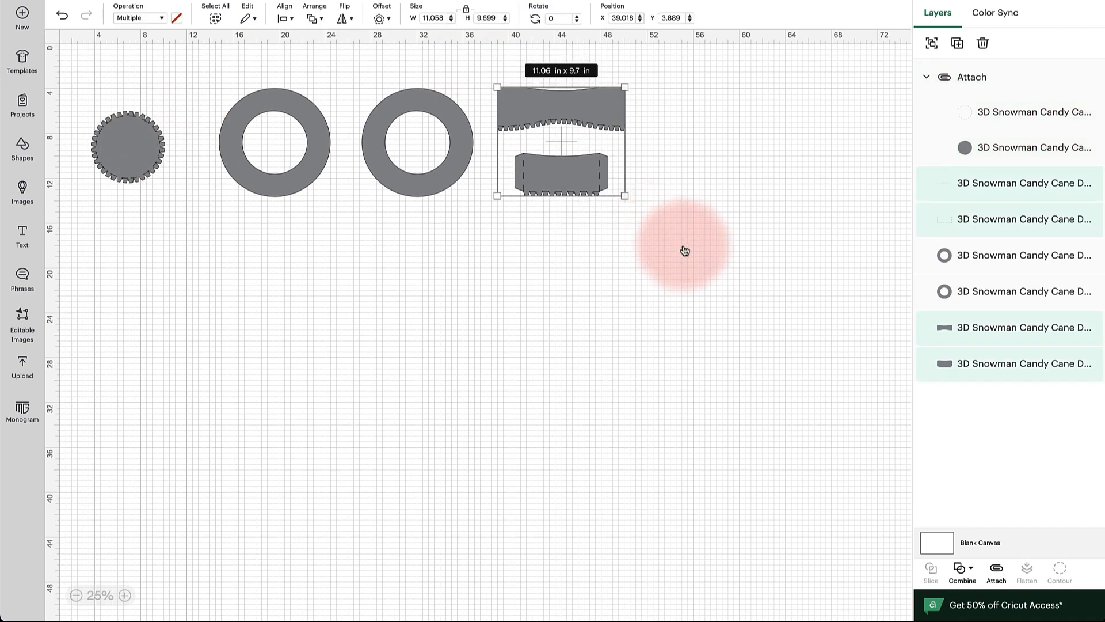
pyautogui.click(996, 571)
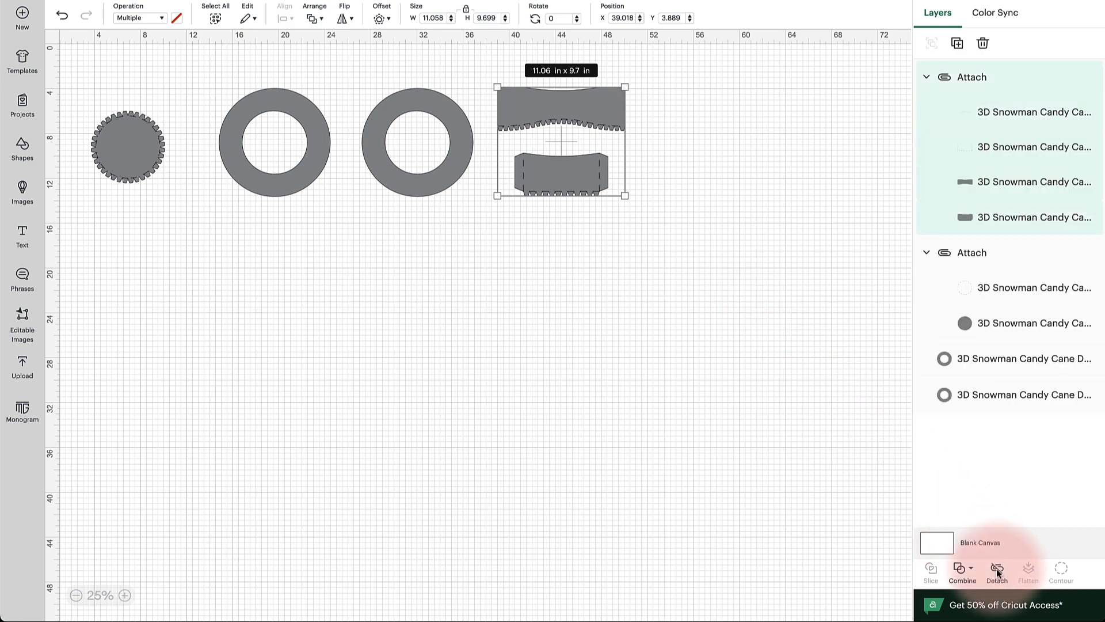
# Step: Send the hat to mat preparation, check the layouts of its four mats, and continue to the base material settings
pyautogui.click(1064, 4)
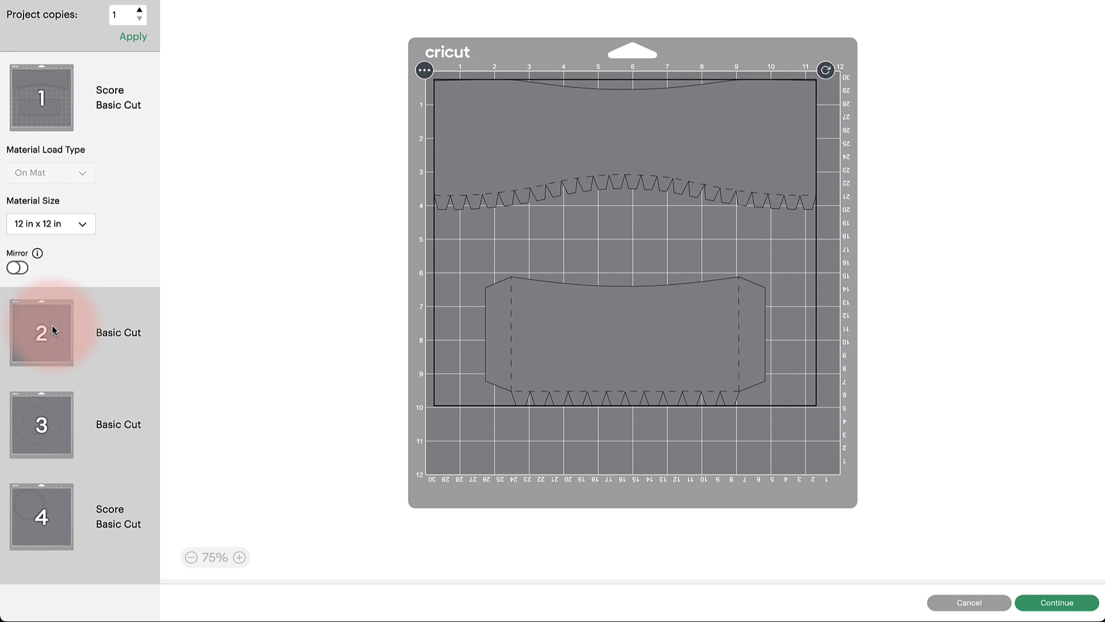
pyautogui.click(55, 419)
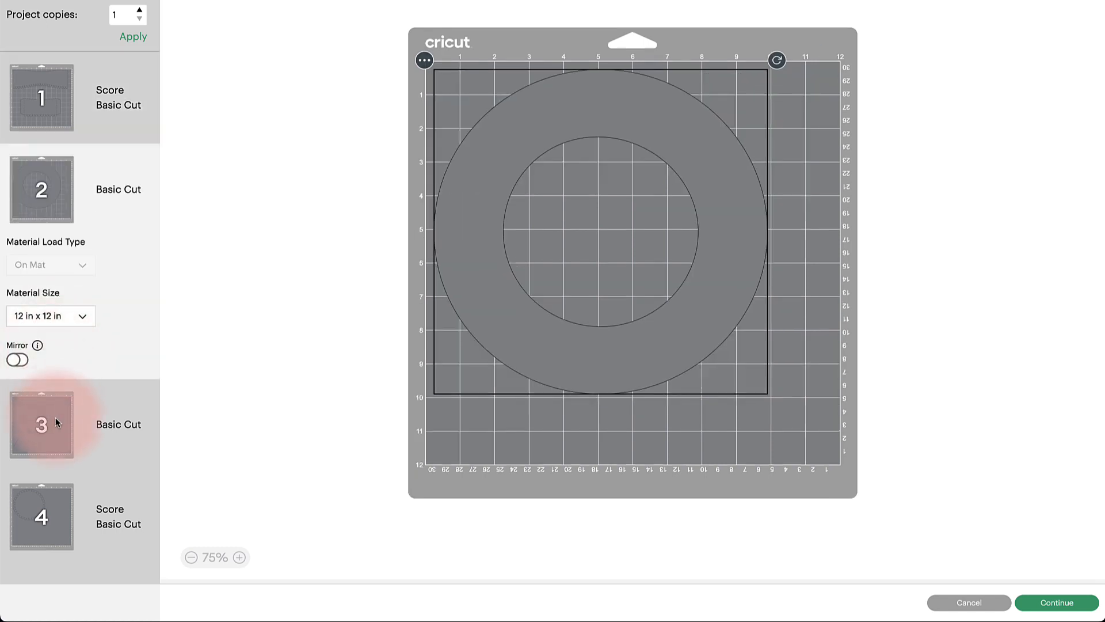
pyautogui.click(50, 506)
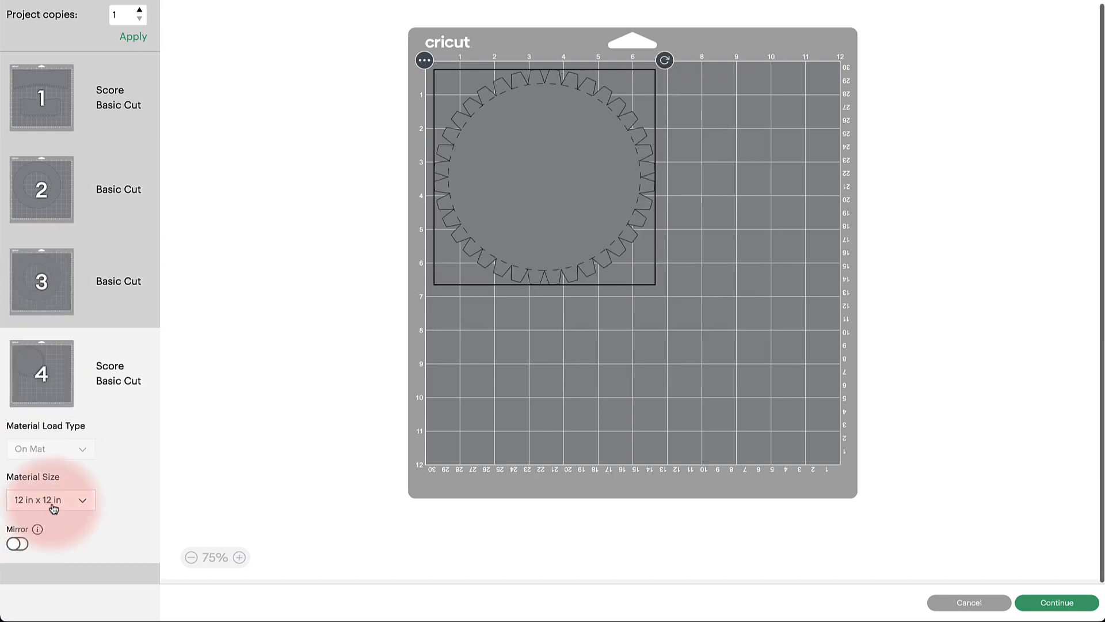
pyautogui.click(58, 115)
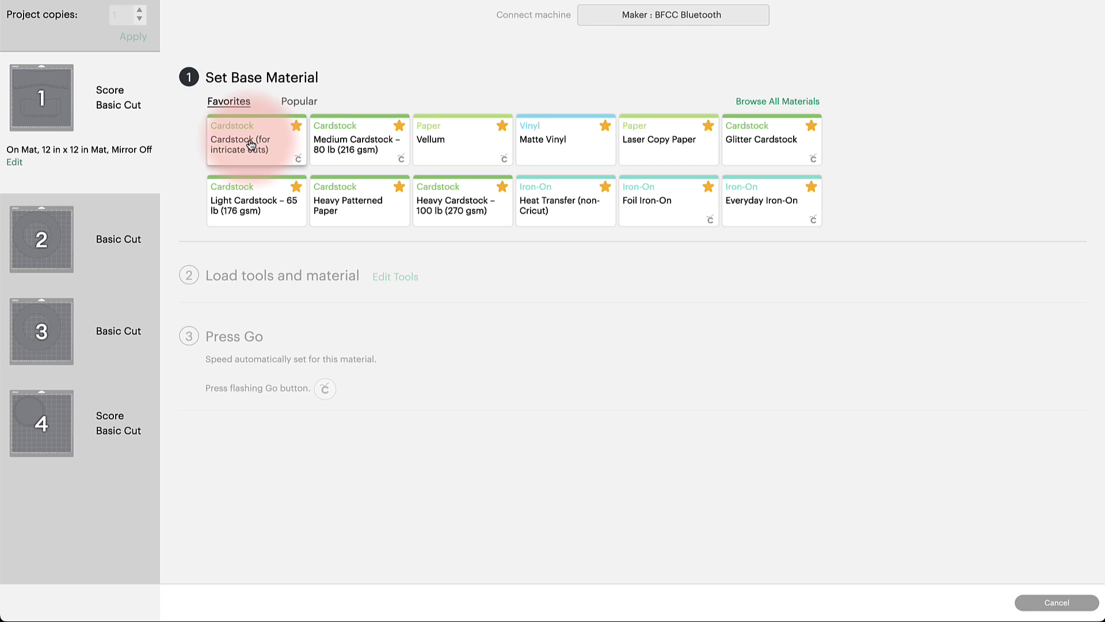
pyautogui.click(37, 248)
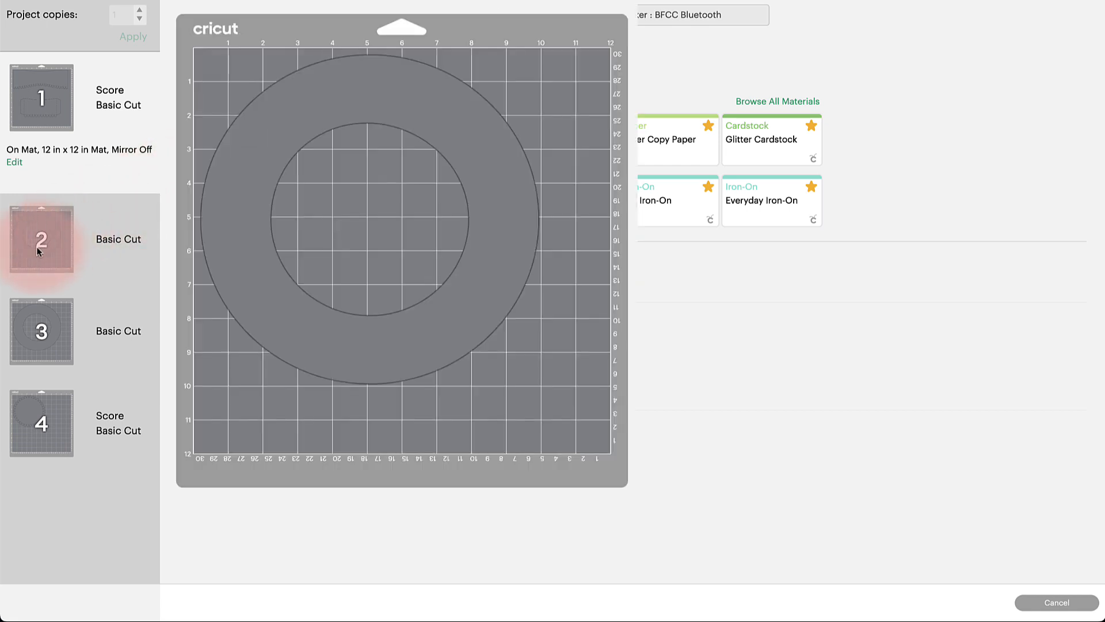
pyautogui.click(39, 337)
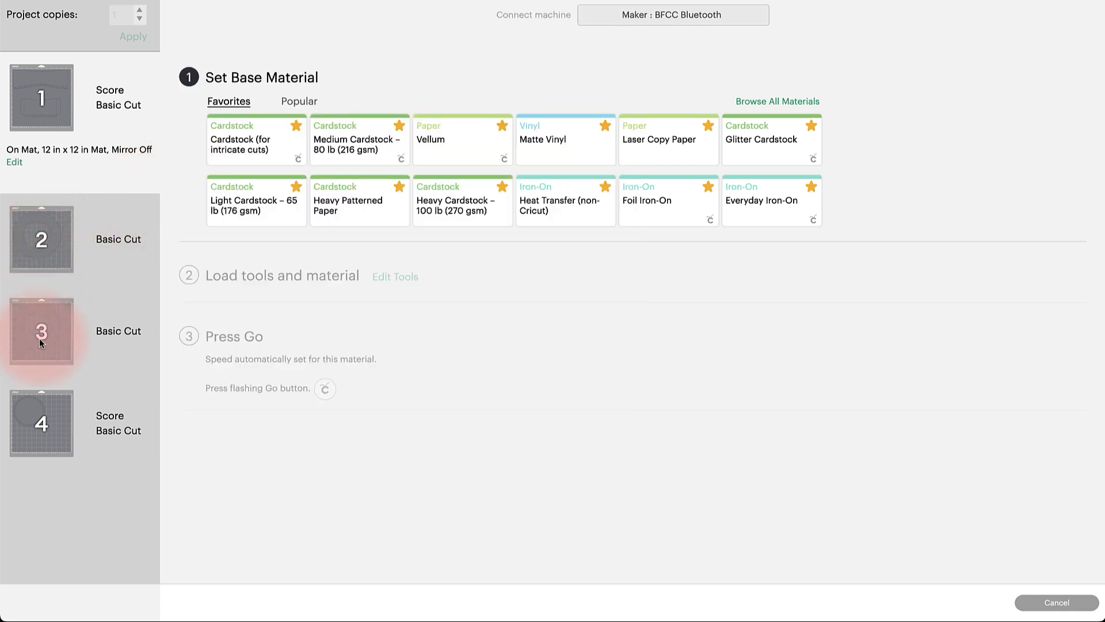
pyautogui.click(39, 401)
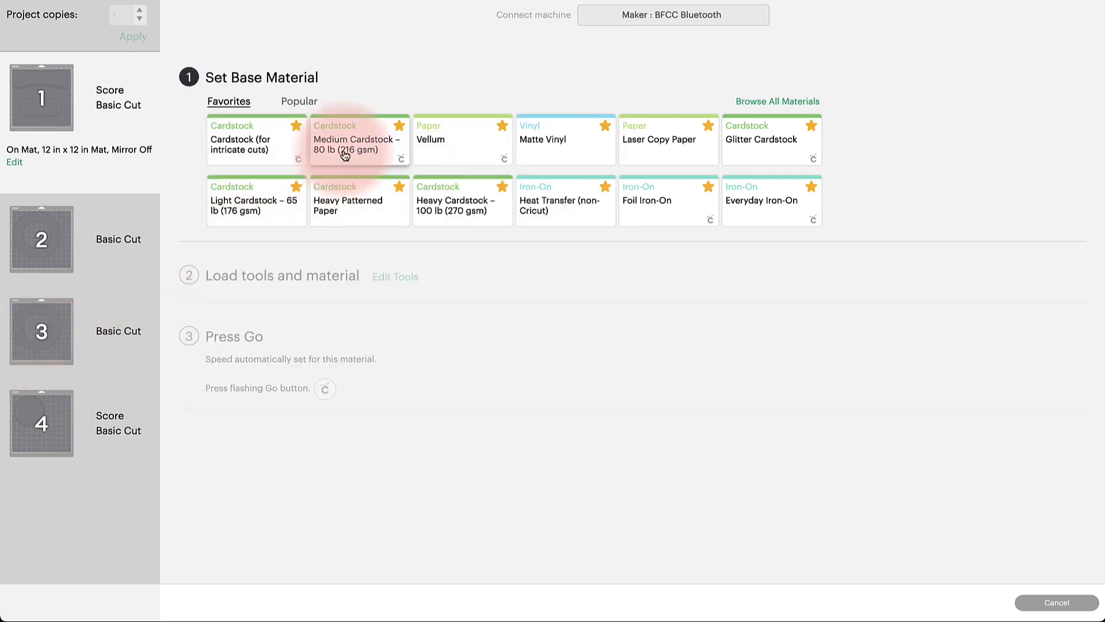
# Step: Set the base material of mat 1 to Medium Cardstock – 80 lb (216 gsm) with More pressure and check mats 2 to 4
pyautogui.click(259, 211)
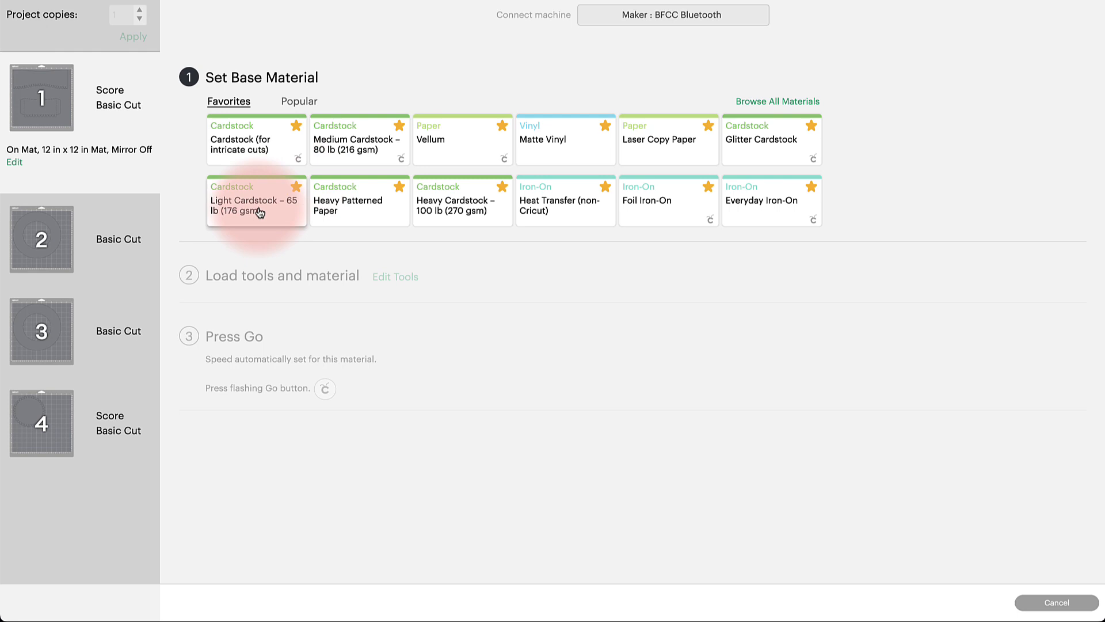
pyautogui.click(348, 157)
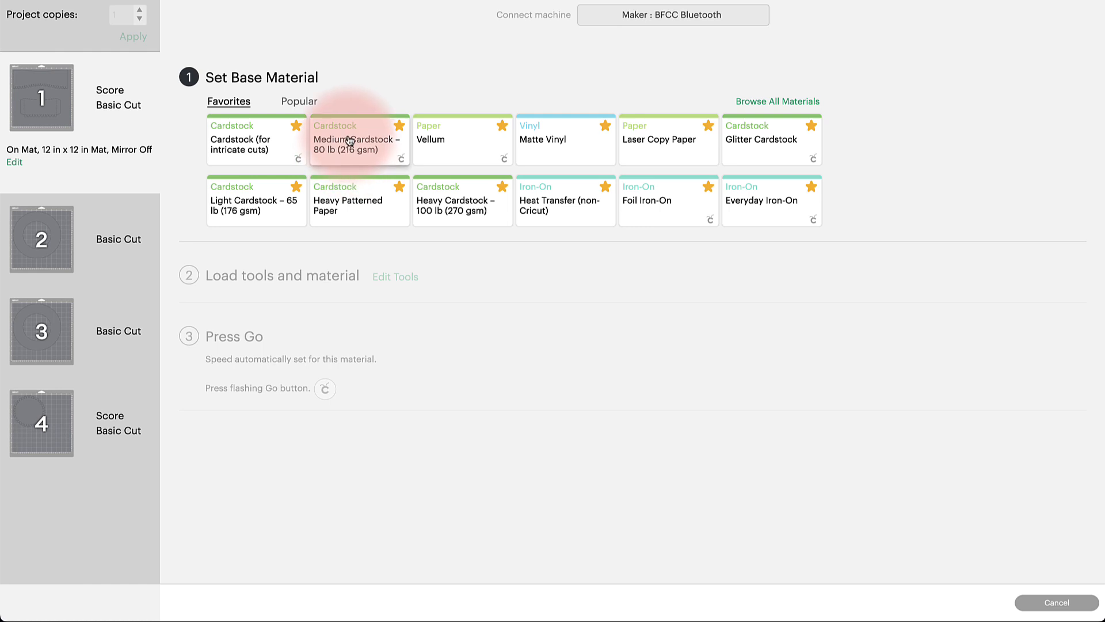
pyautogui.click(348, 143)
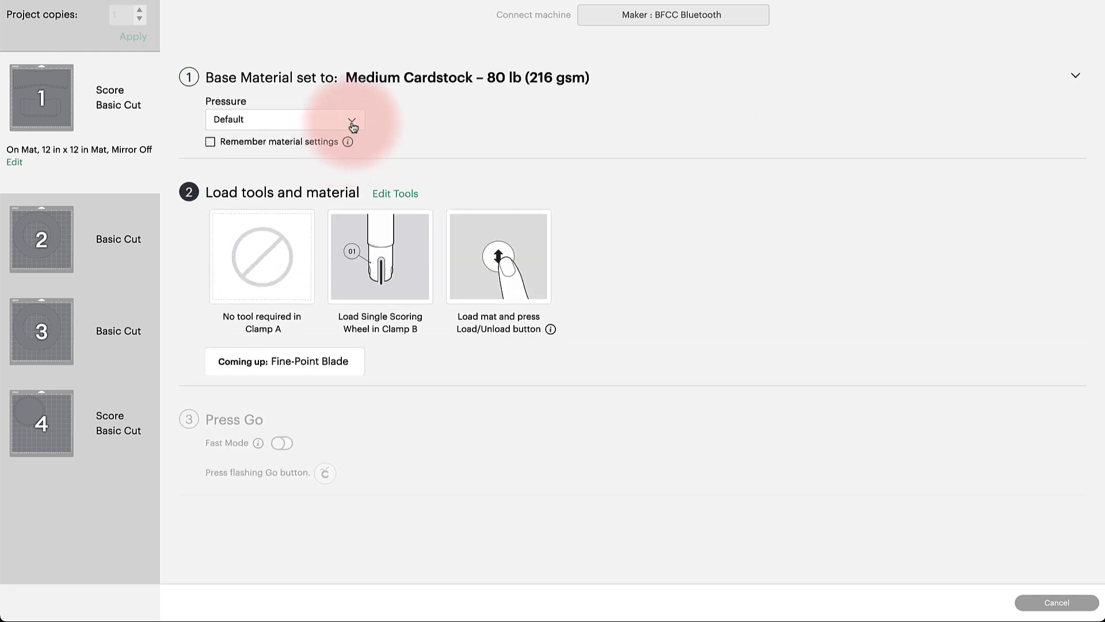
pyautogui.click(333, 129)
pyautogui.click(259, 143)
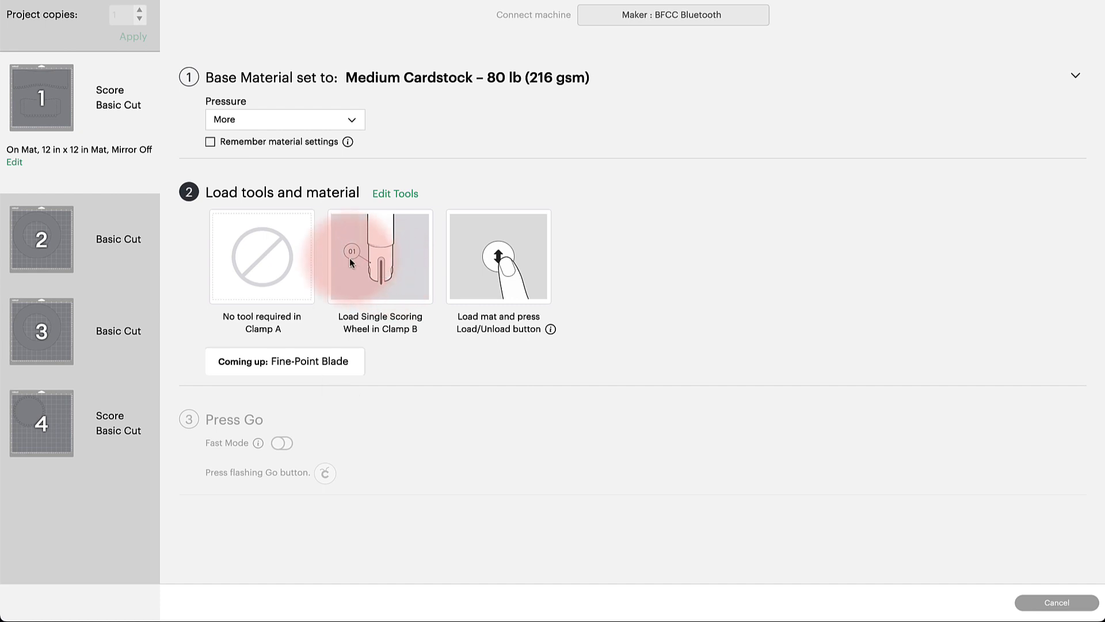
pyautogui.click(34, 219)
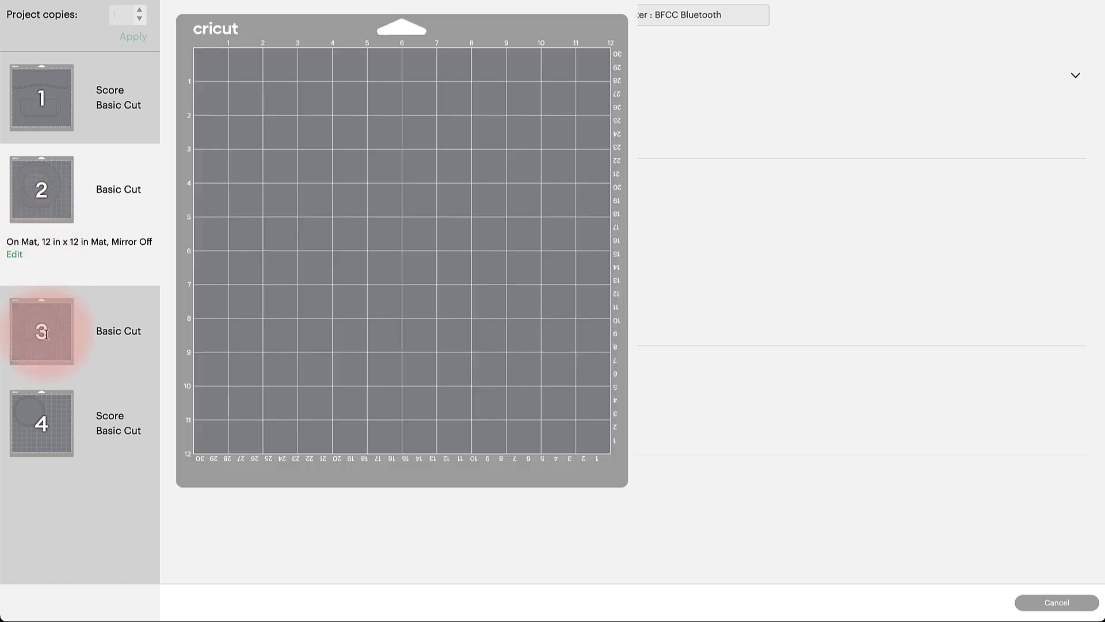
pyautogui.click(48, 333)
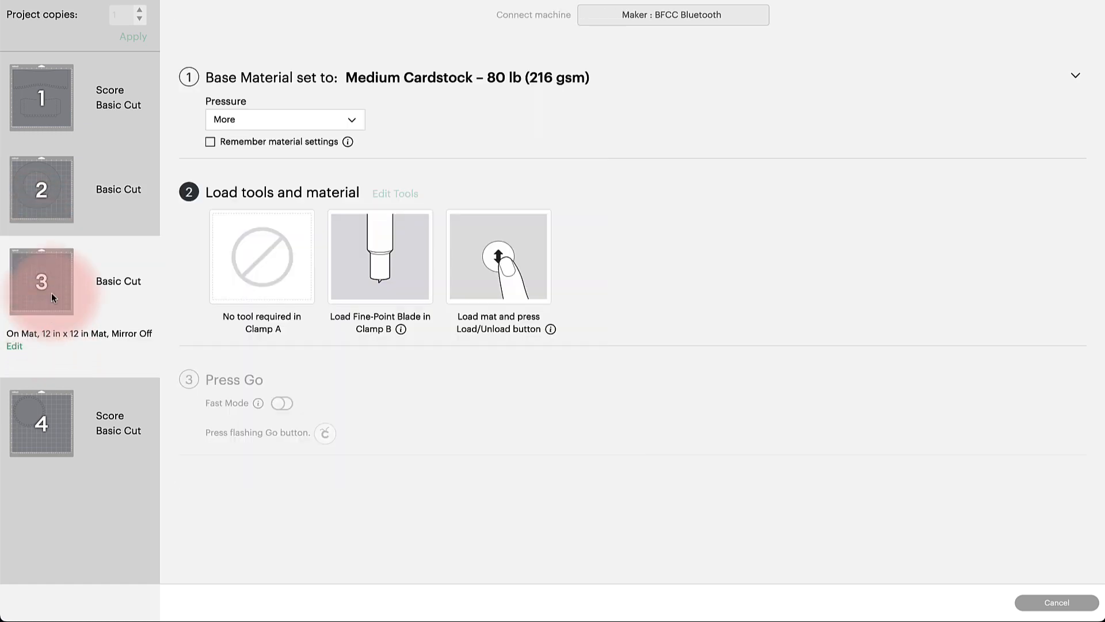
pyautogui.moveTo(51, 293)
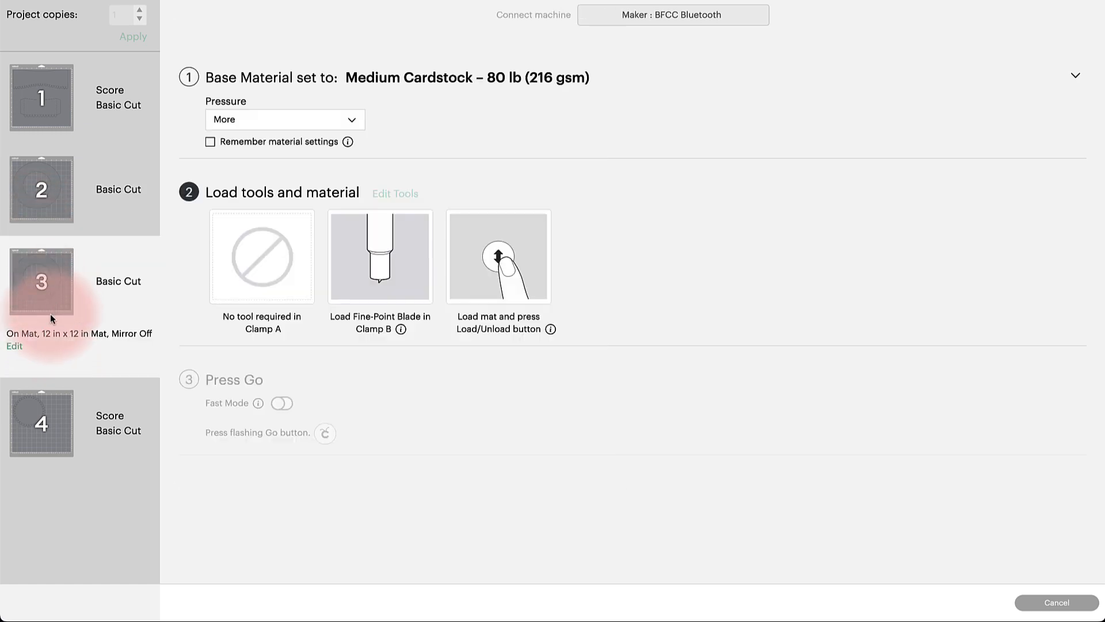
pyautogui.click(44, 410)
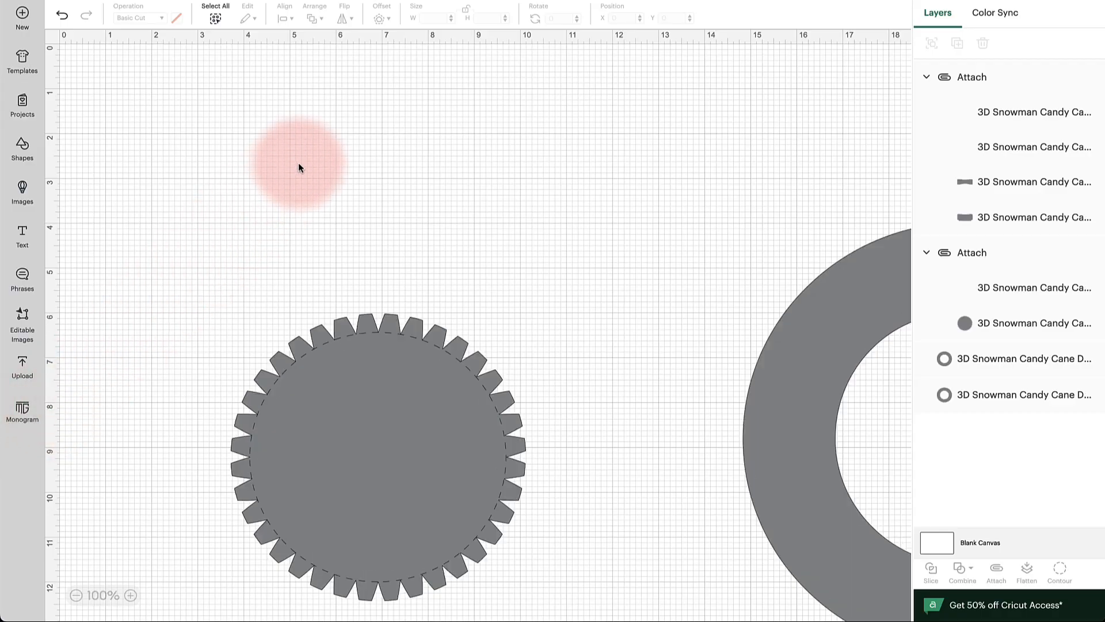
# Step: Delete all the hat pieces from the canvas
pyautogui.hotkey('ctrl', 'a')
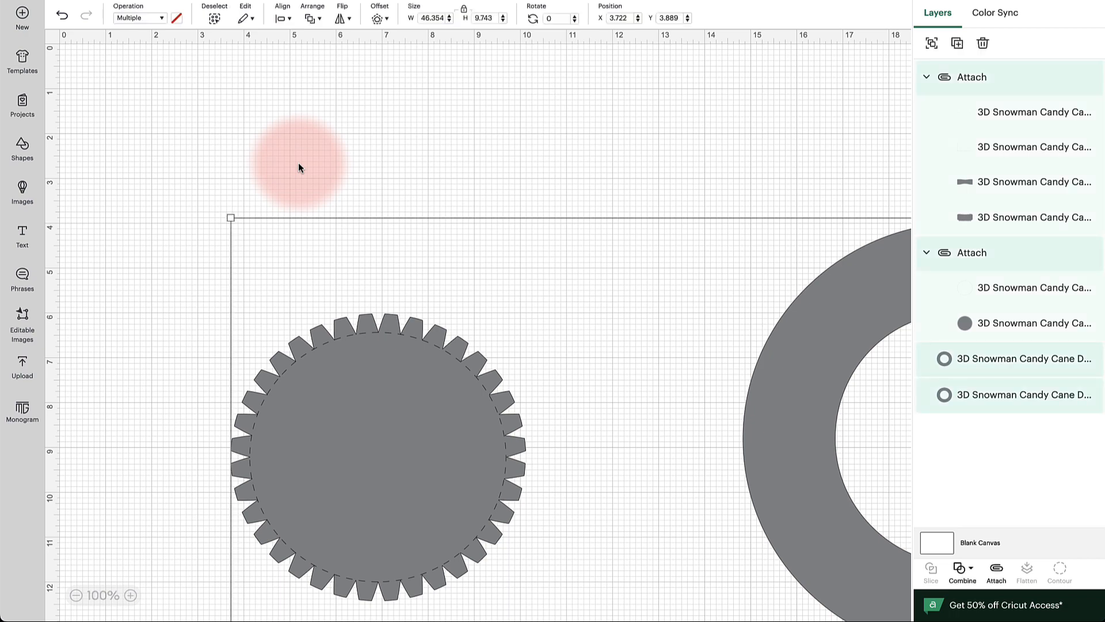
pyautogui.press('Delete')
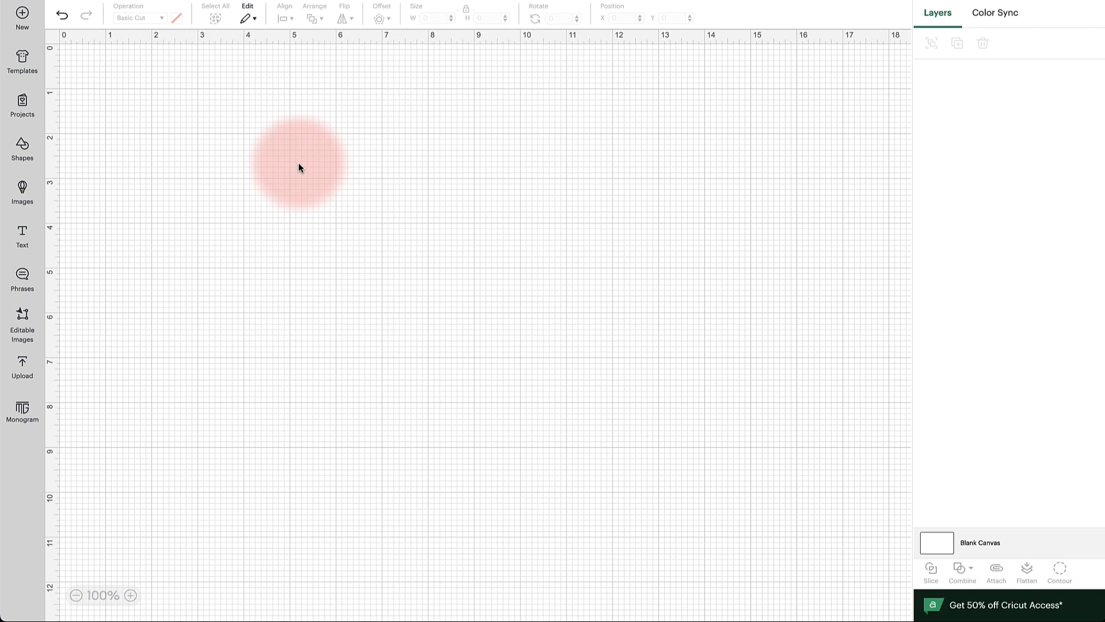
# Step: Upload 3D Snowman Candy Cane Design Accessories.svg from the SVG Files folder as a cut image and add it to the canvas
pyautogui.click(23, 366)
pyautogui.click(115, 183)
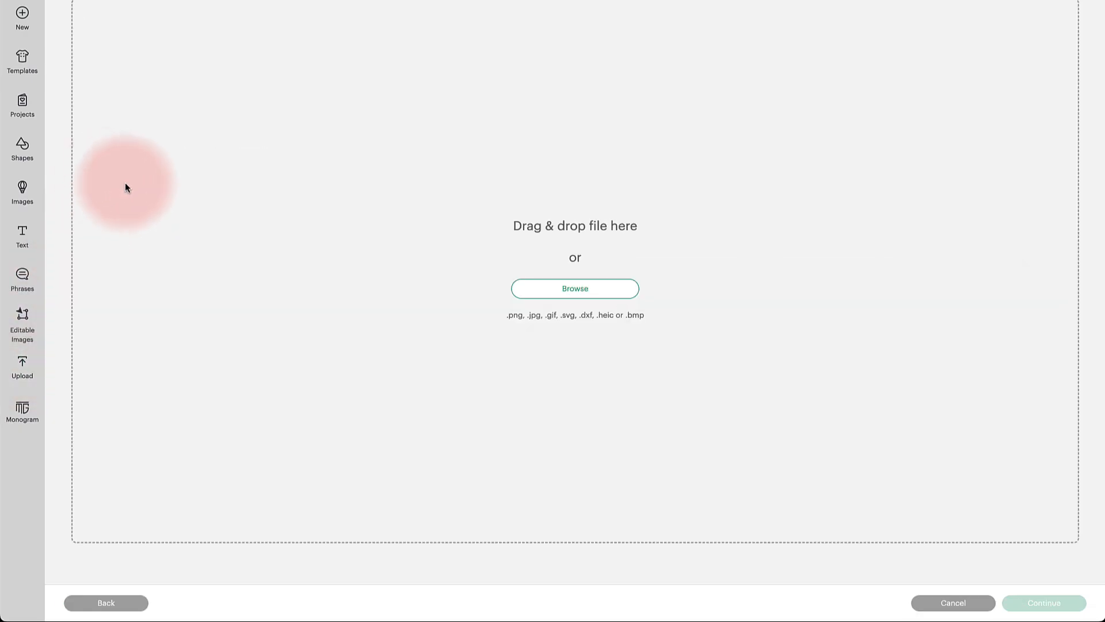
pyautogui.click(595, 294)
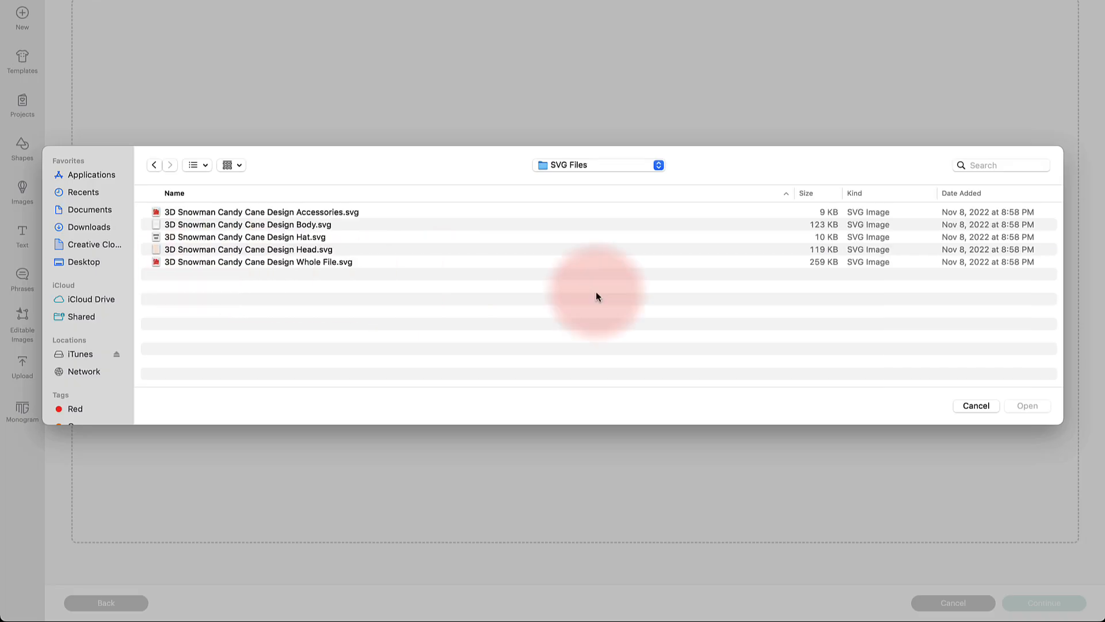
pyautogui.click(247, 213)
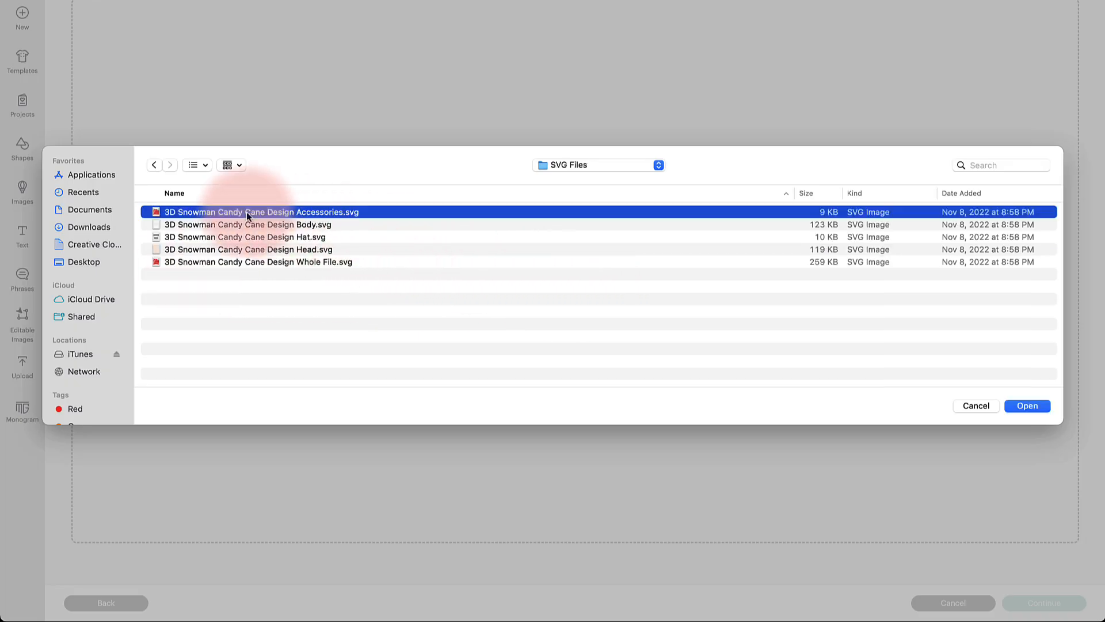
pyautogui.click(1024, 404)
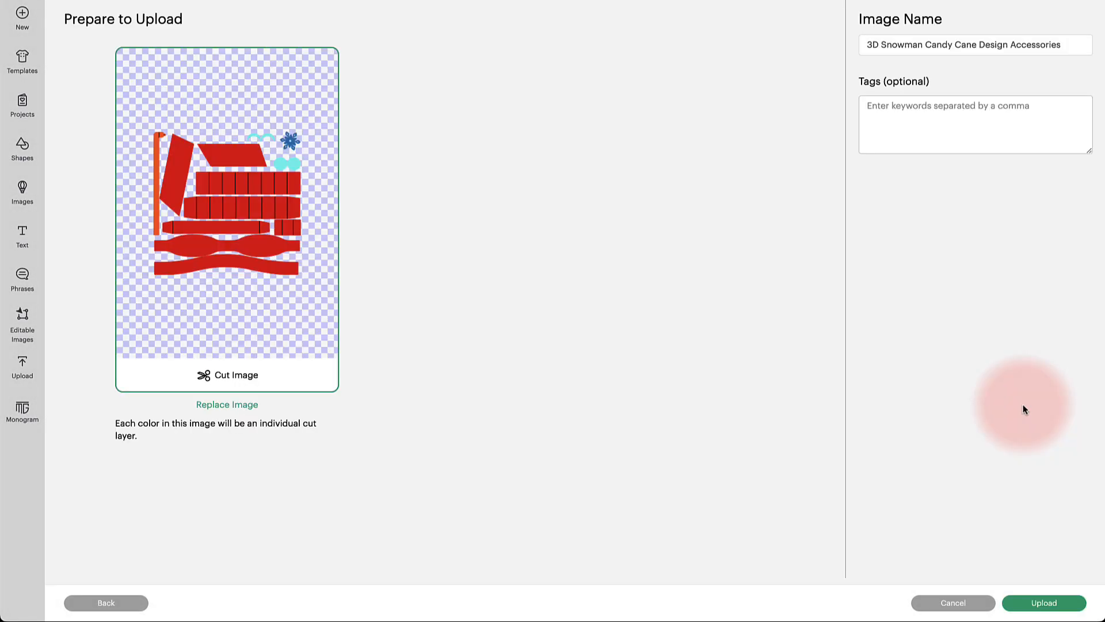
pyautogui.click(1053, 608)
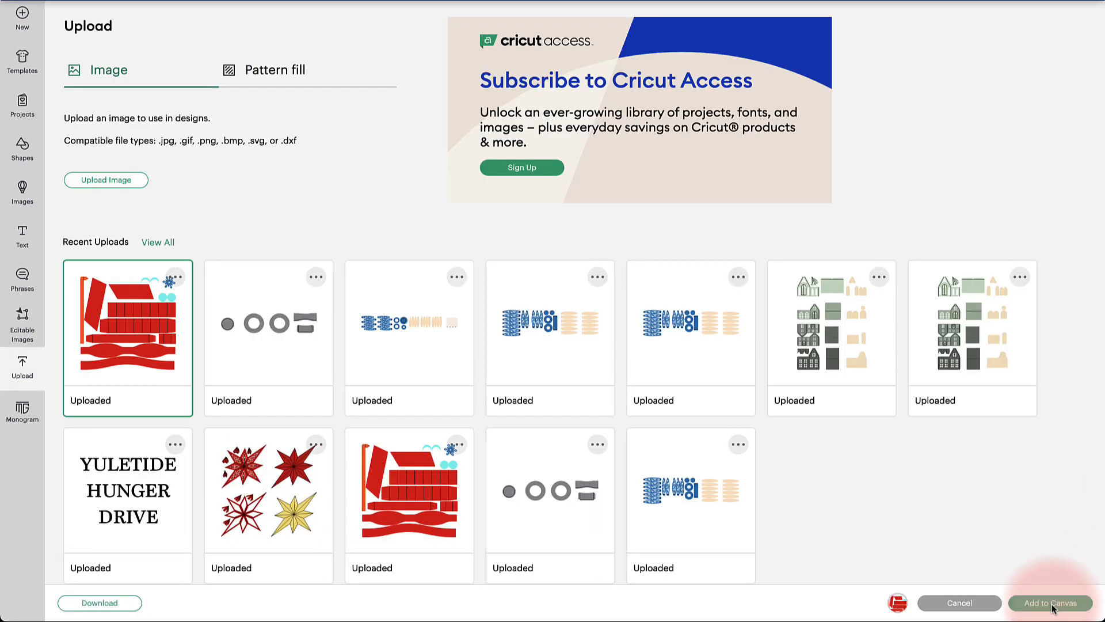
pyautogui.click(1043, 608)
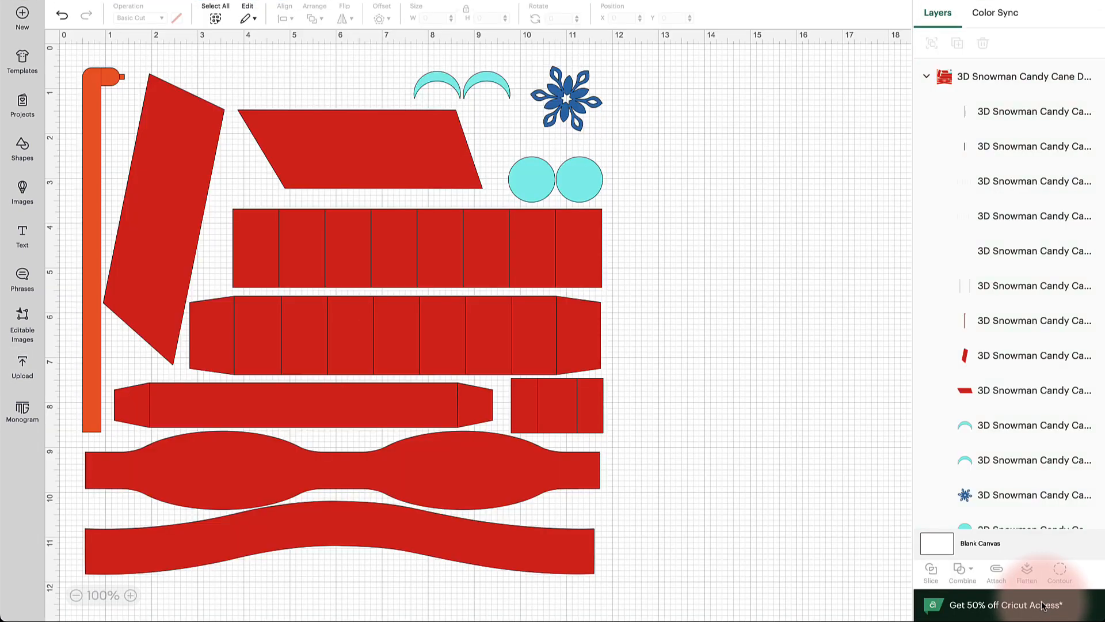
# Step: Change the operation of the six fold-line layers of the accessories design from Basic Cut to Score
pyautogui.click(312, 250)
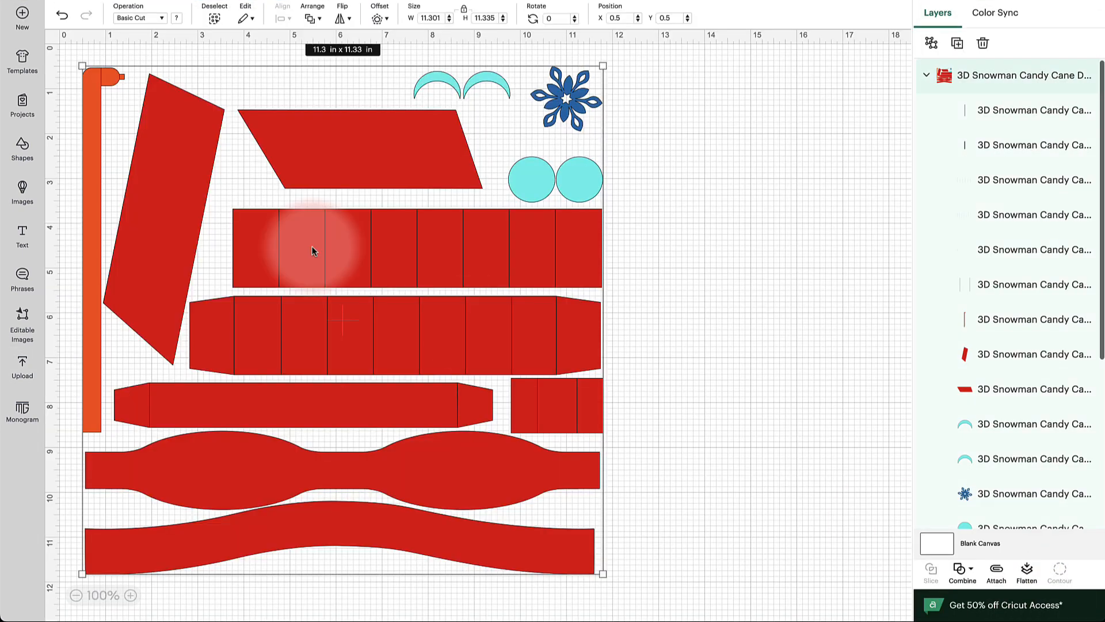
pyautogui.click(1023, 115)
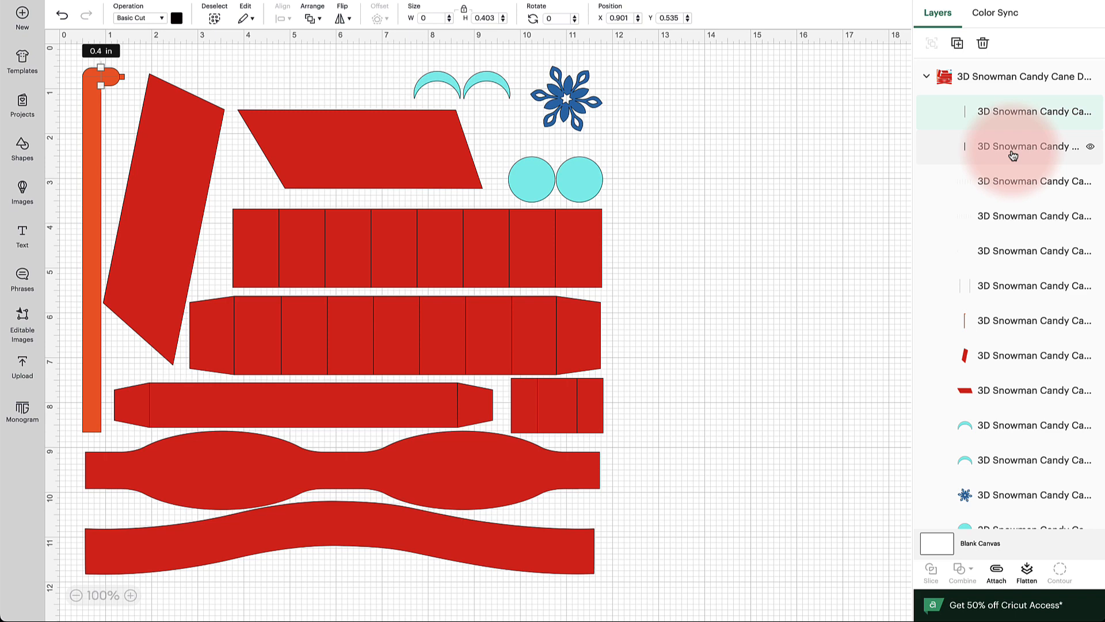
pyautogui.keyDown('shift'); pyautogui.click(1014, 154); pyautogui.keyUp('shift')
pyautogui.keyDown('shift'); pyautogui.click(1012, 181); pyautogui.keyUp('shift')
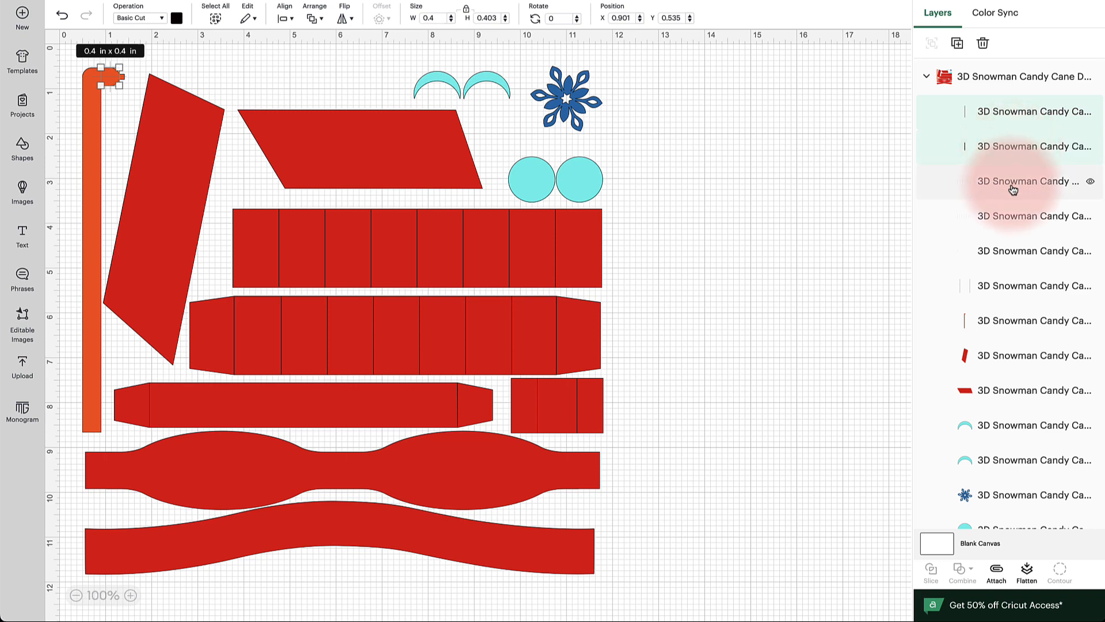
pyautogui.keyDown('shift'); pyautogui.click(1010, 217); pyautogui.keyUp('shift')
pyautogui.keyDown('shift'); pyautogui.click(1006, 251); pyautogui.keyUp('shift')
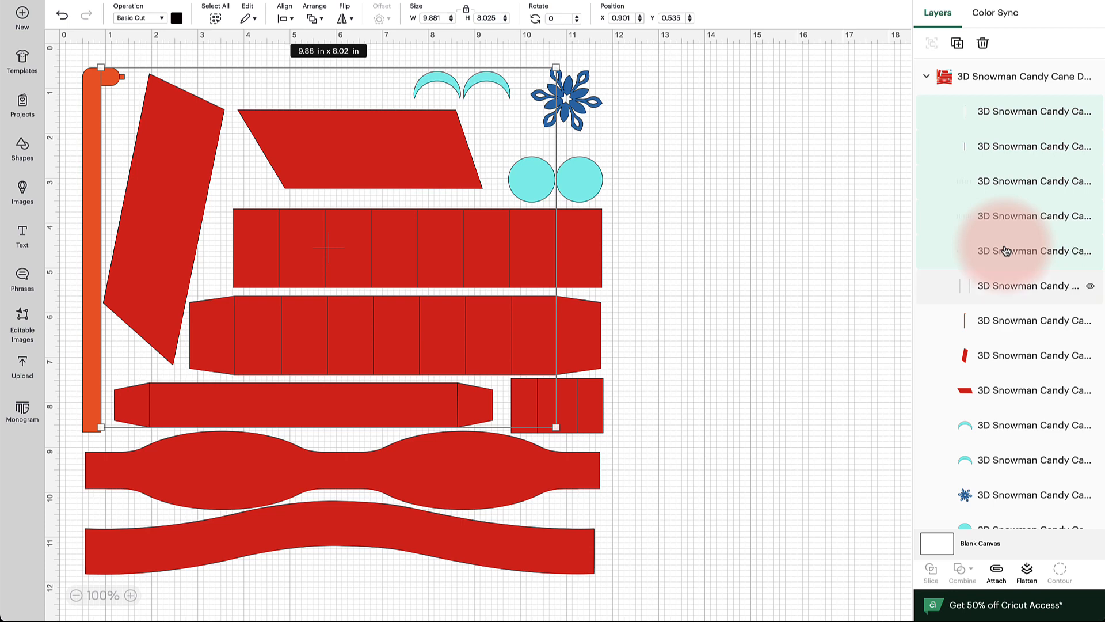
pyautogui.keyDown('shift'); pyautogui.click(1013, 286); pyautogui.keyUp('shift')
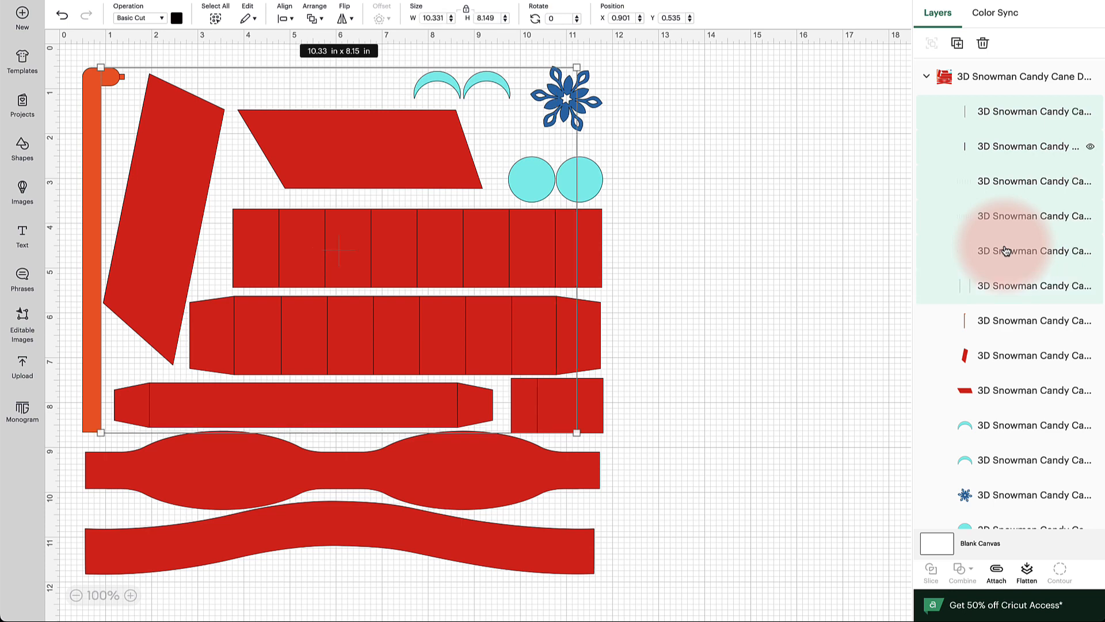
pyautogui.click(163, 21)
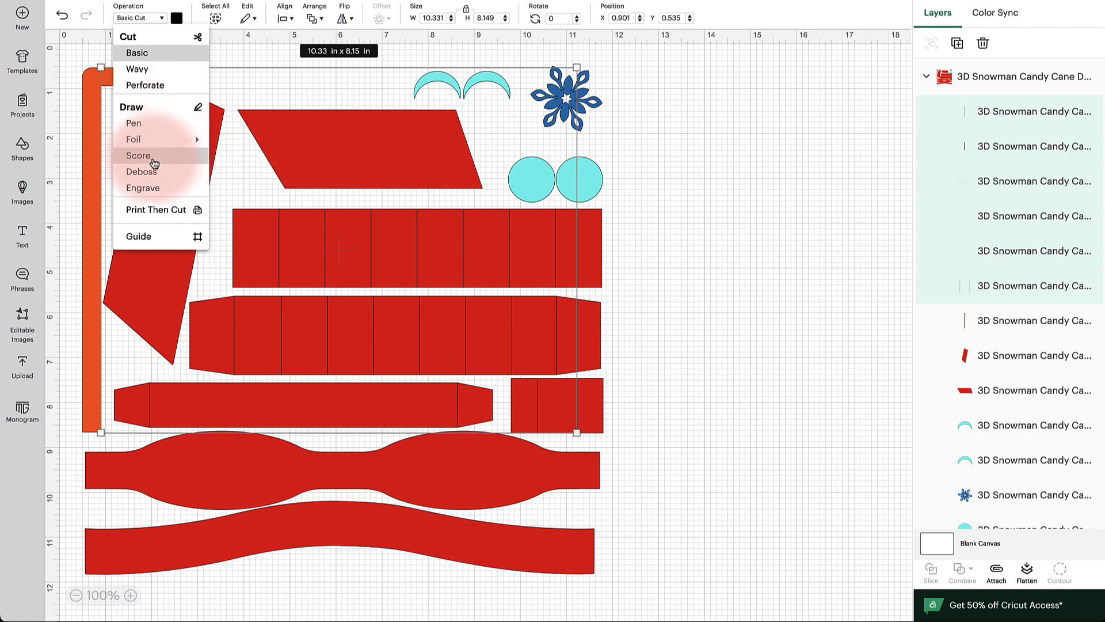
pyautogui.click(154, 163)
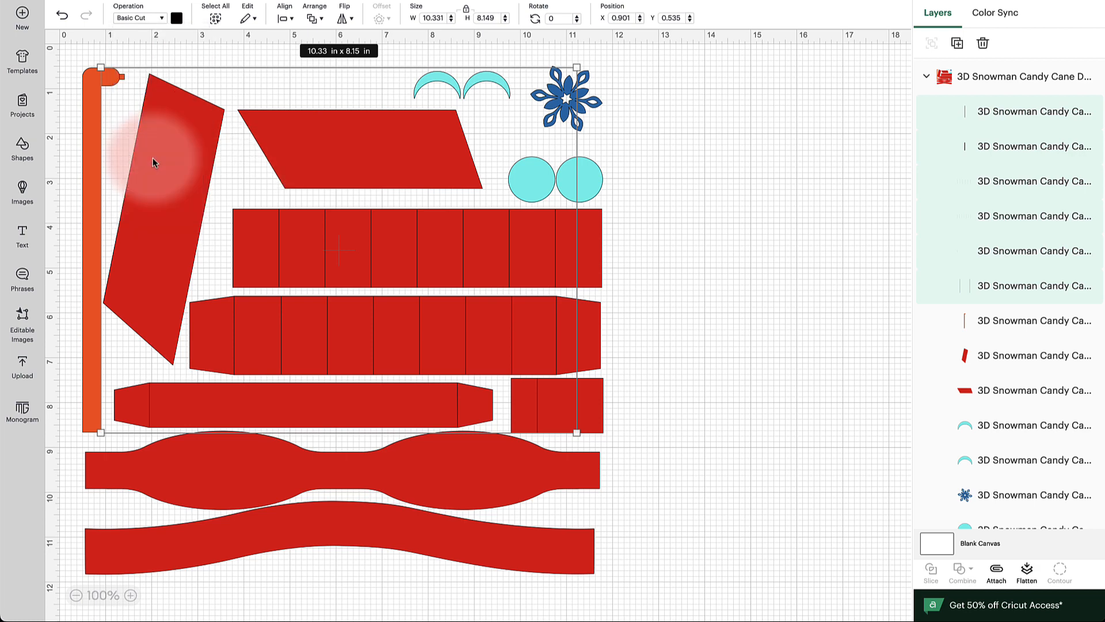
pyautogui.click(735, 247)
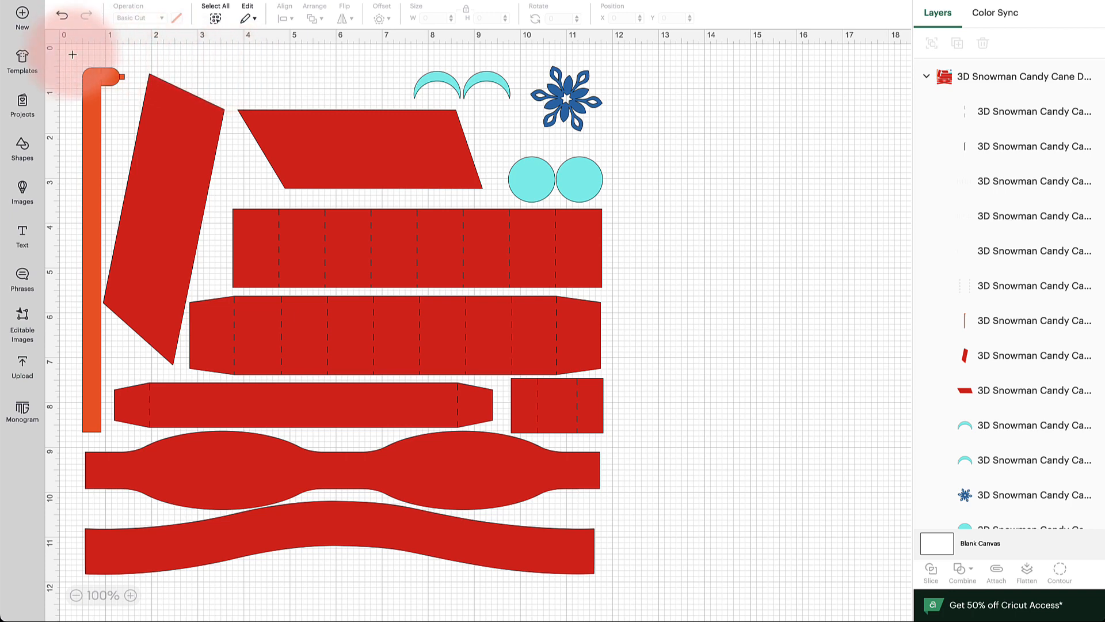
# Step: Shift the accessories design about 1 in to the right on the canvas and ungroup it
pyautogui.click(374, 150)
pyautogui.rightClick(374, 150)
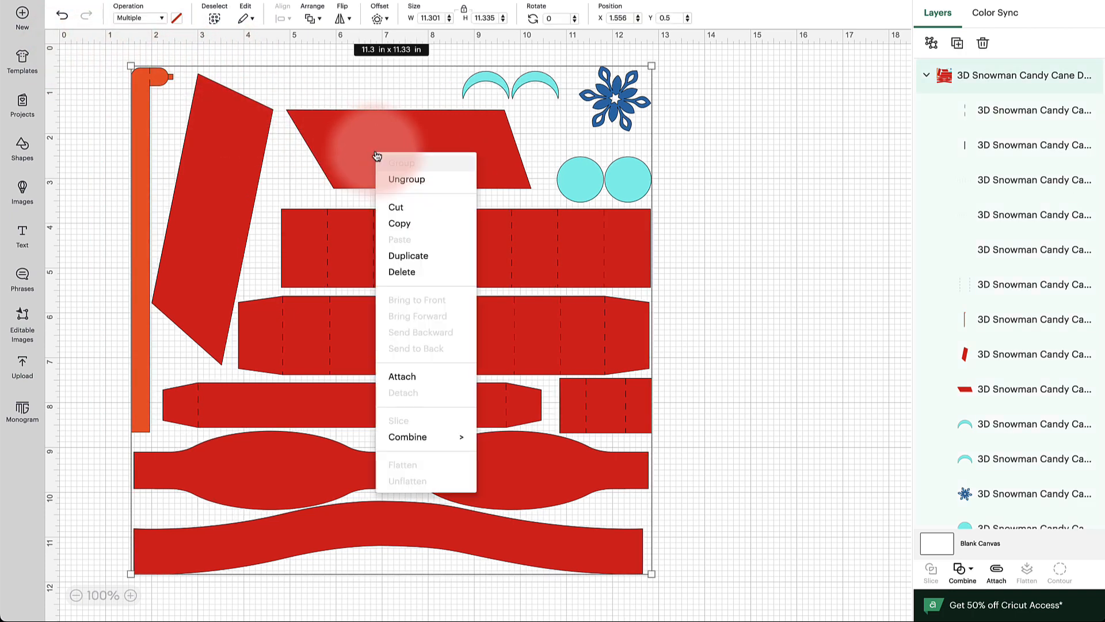
pyautogui.click(396, 176)
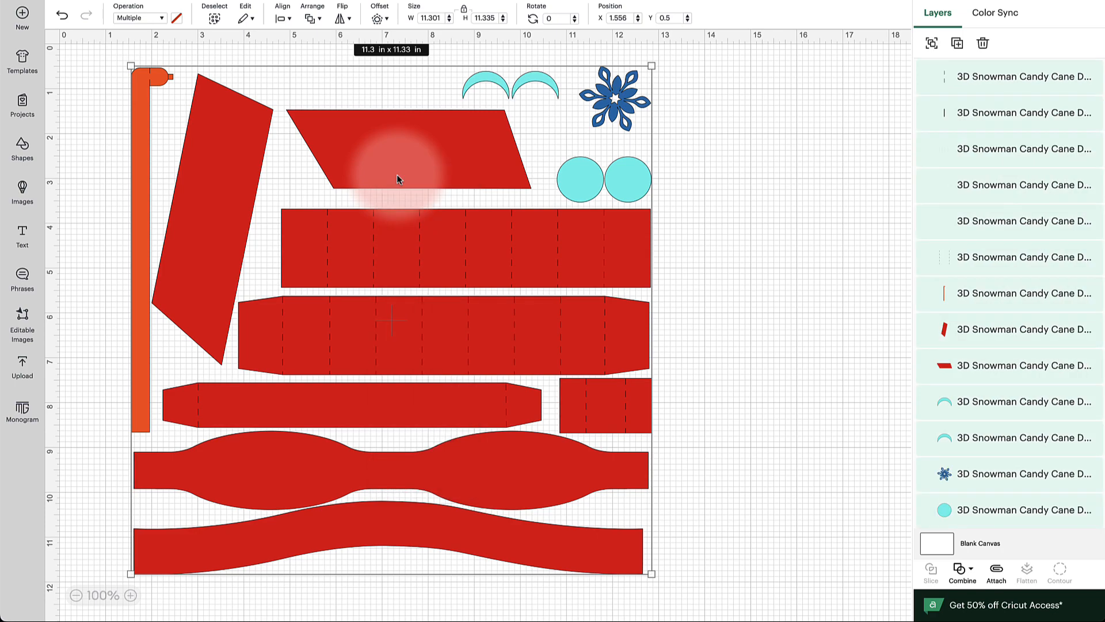
pyautogui.click(88, 64)
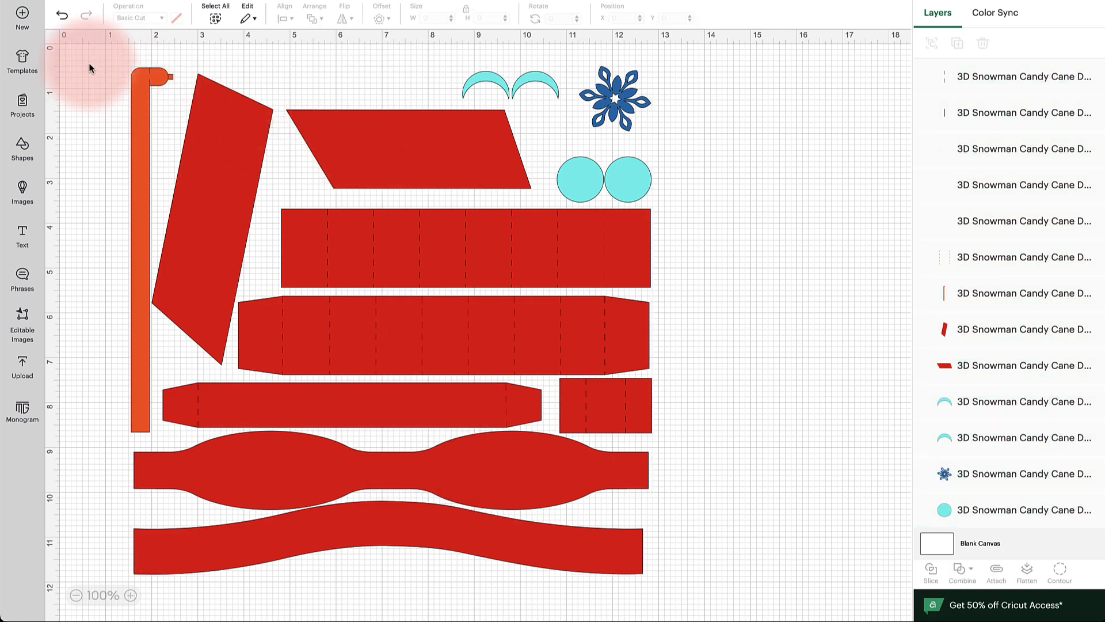
# Step: Move the orange piece with its score lines, the blue snowflake, and the turquoise crescents and circles clear of the red pieces
pyautogui.moveTo(95, 58); pyautogui.dragTo(731, 115)
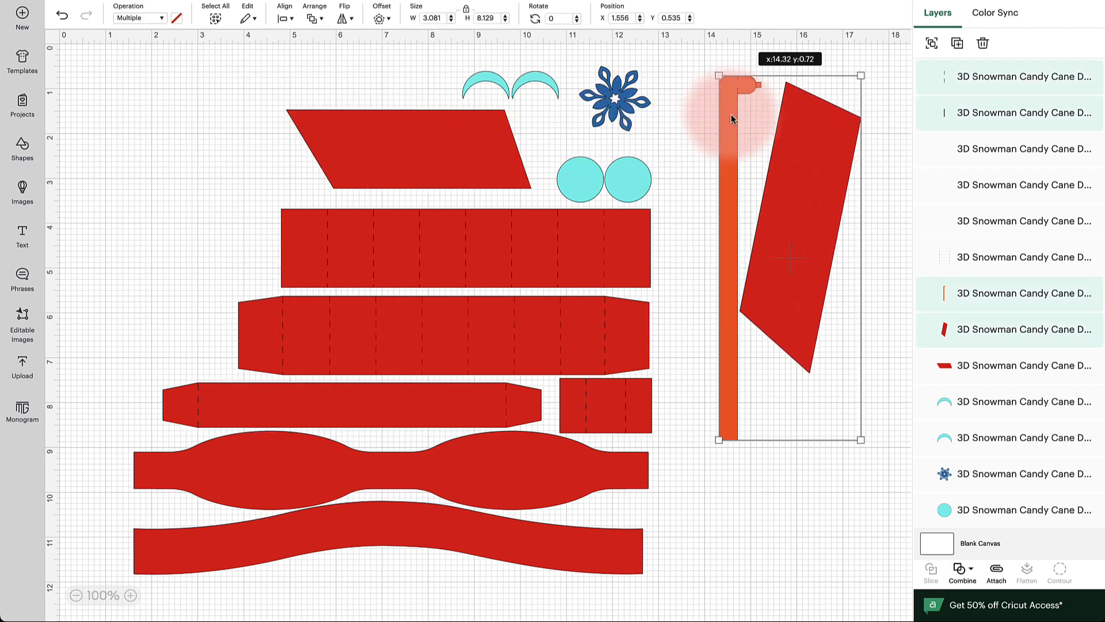
pyautogui.click(869, 153)
pyautogui.moveTo(806, 196); pyautogui.dragTo(210, 167)
pyautogui.moveTo(612, 98); pyautogui.dragTo(854, 98)
pyautogui.moveTo(535, 88); pyautogui.dragTo(888, 235)
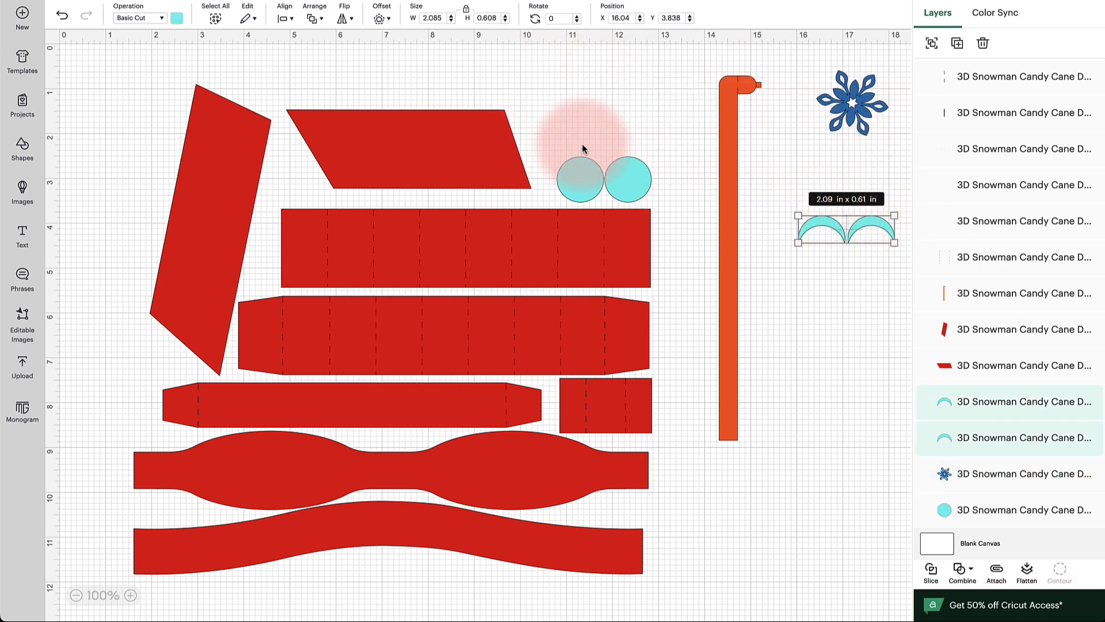
pyautogui.click(593, 148)
pyautogui.moveTo(628, 179); pyautogui.dragTo(868, 281)
pyautogui.click(829, 188)
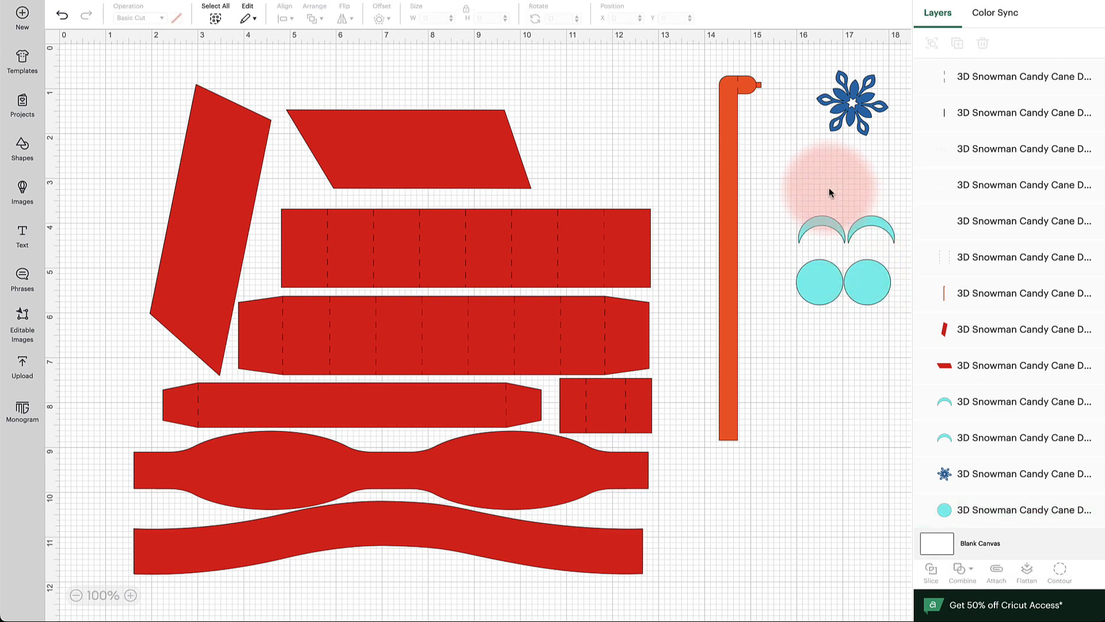
pyautogui.moveTo(780, 269); pyautogui.dragTo(879, 294)
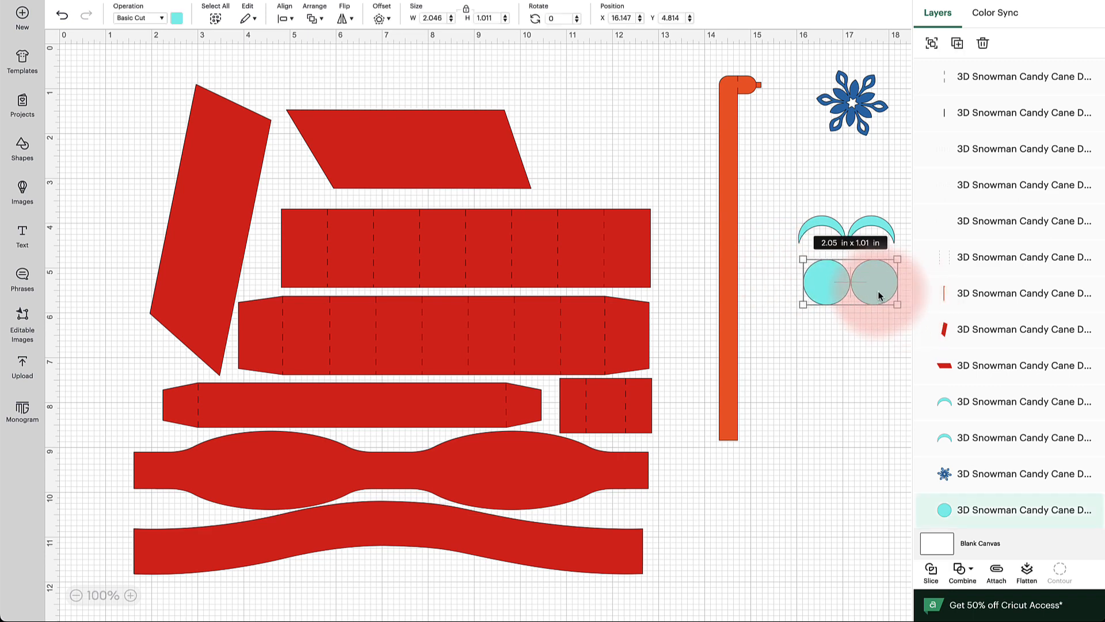
# Step: Attach the turquoise crescents and circles as one set, and attach the orange piece to its score lines
pyautogui.click(820, 200)
pyautogui.moveTo(793, 190); pyautogui.dragTo(905, 340)
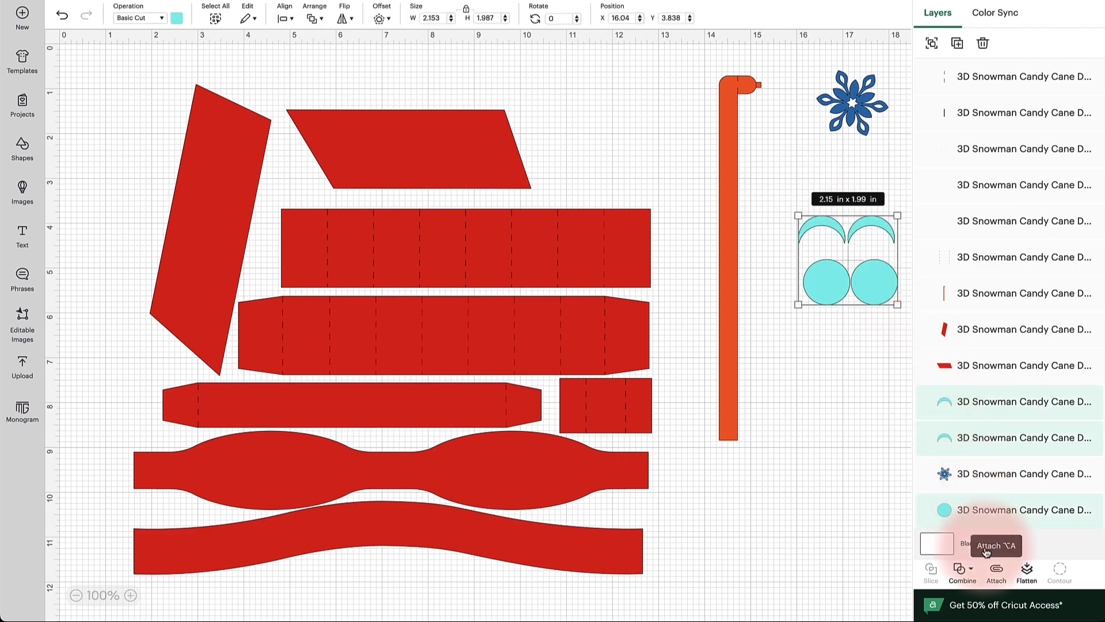
pyautogui.click(997, 570)
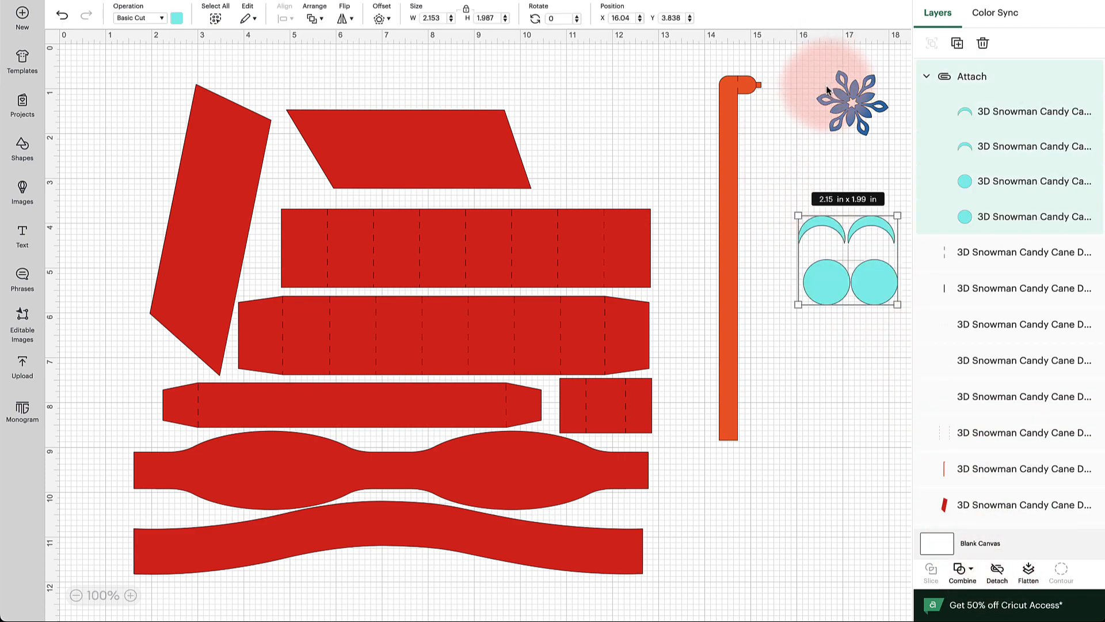
pyautogui.moveTo(705, 71); pyautogui.dragTo(769, 118)
pyautogui.click(997, 570)
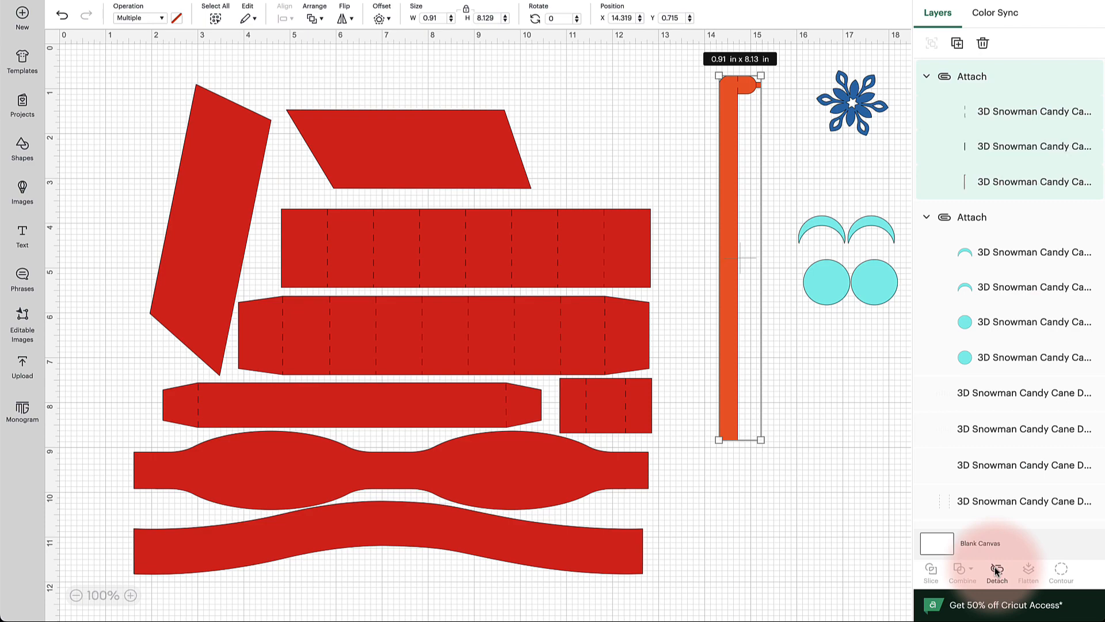
# Step: Attach all the red pieces and their score lines together as one set
pyautogui.click(795, 501)
pyautogui.moveTo(81, 57); pyautogui.dragTo(667, 597)
pyautogui.click(996, 574)
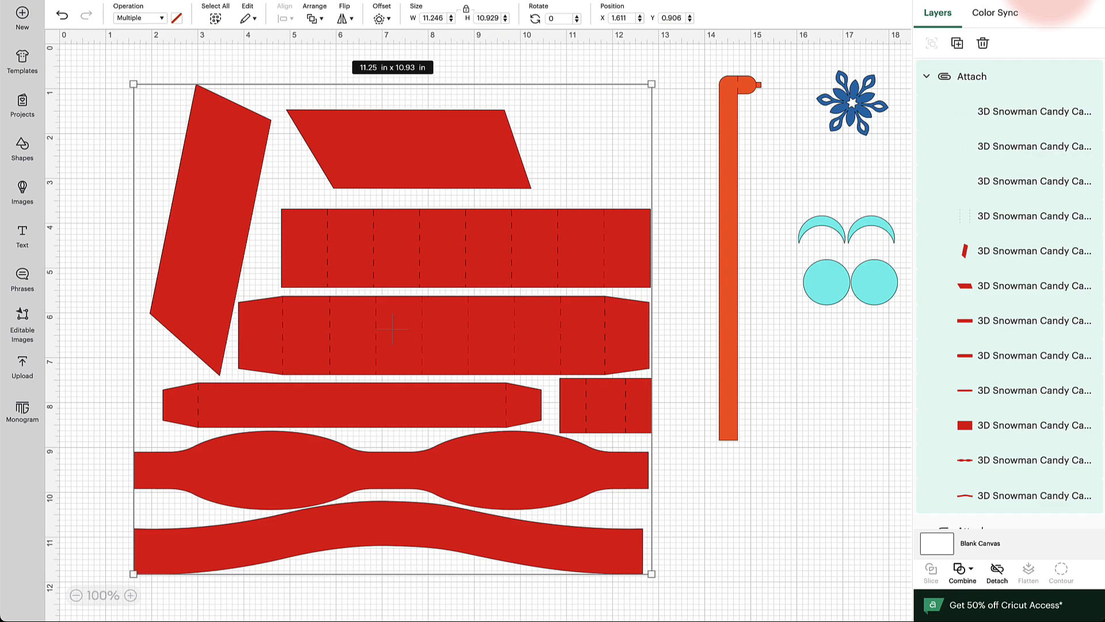
# Step: Send the accessories to mat preparation with On Mat loading at 12 in x 12 in and check the layouts of the four mats
pyautogui.click(1064, 7)
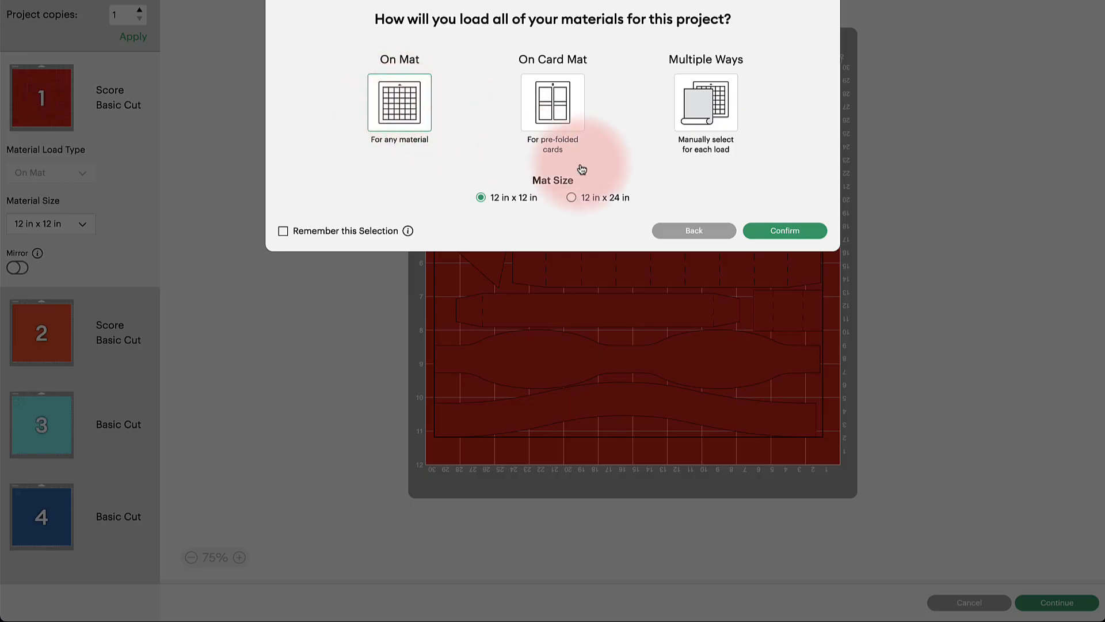
pyautogui.click(784, 230)
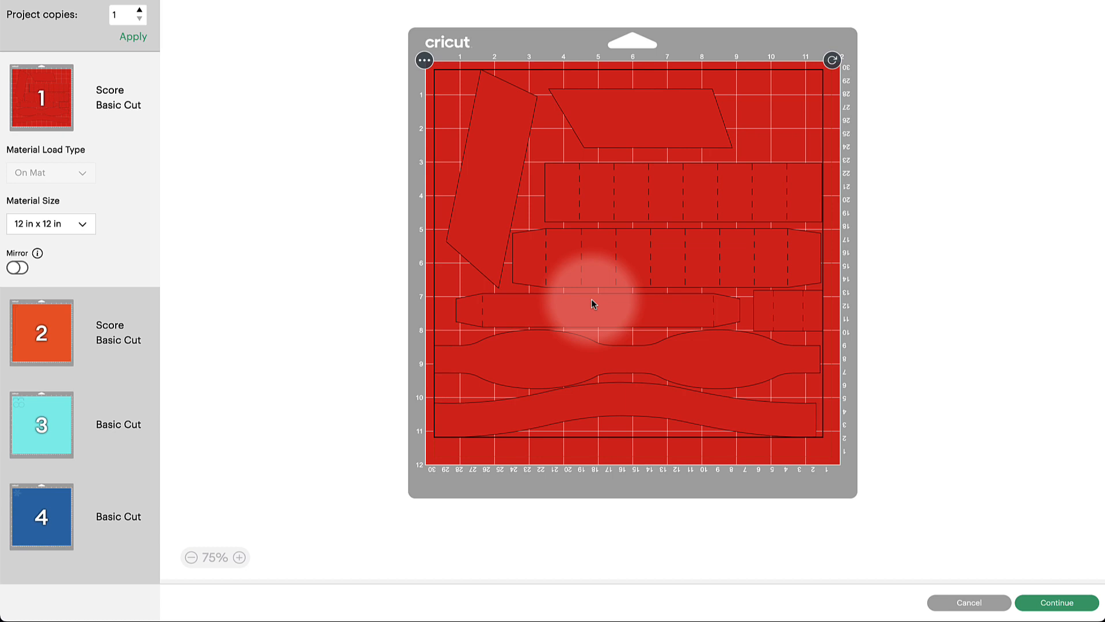
pyautogui.click(44, 322)
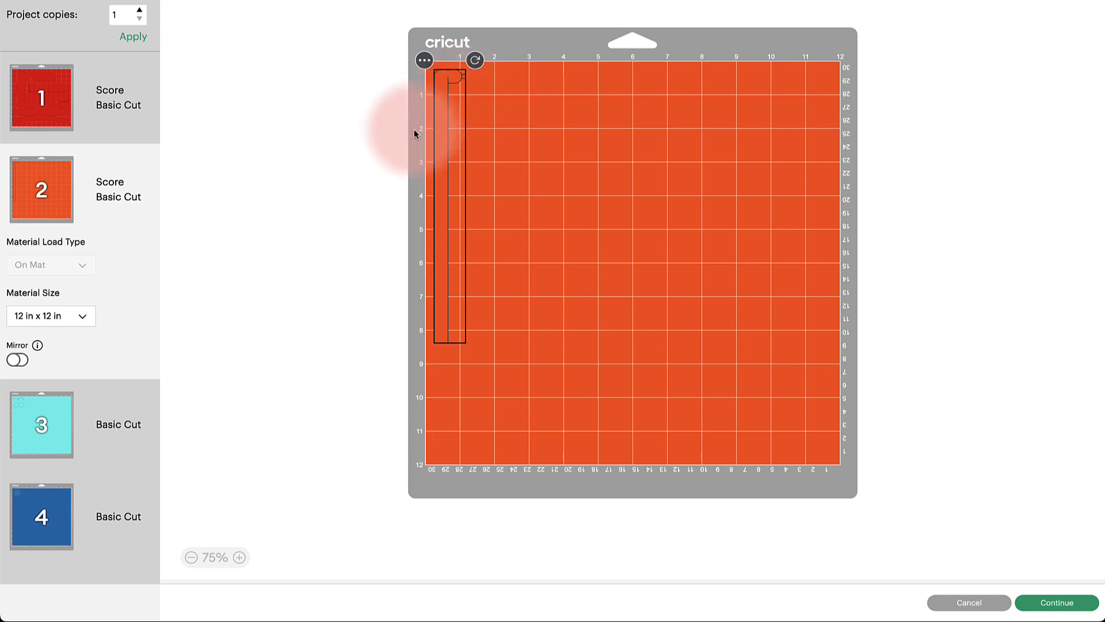
pyautogui.click(59, 444)
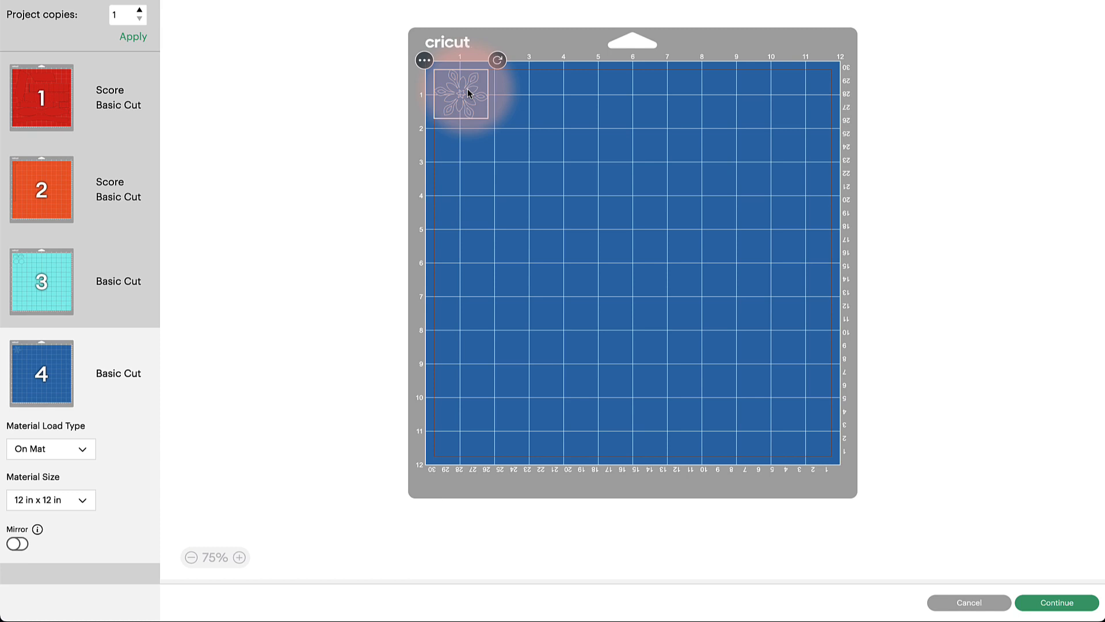
pyautogui.click(39, 111)
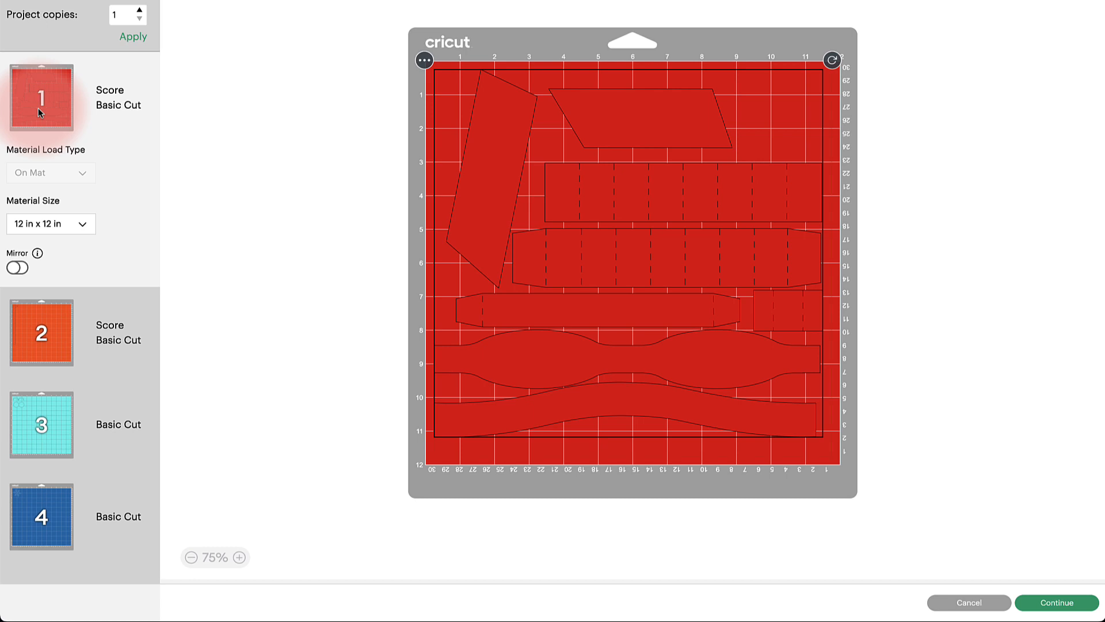
pyautogui.click(46, 329)
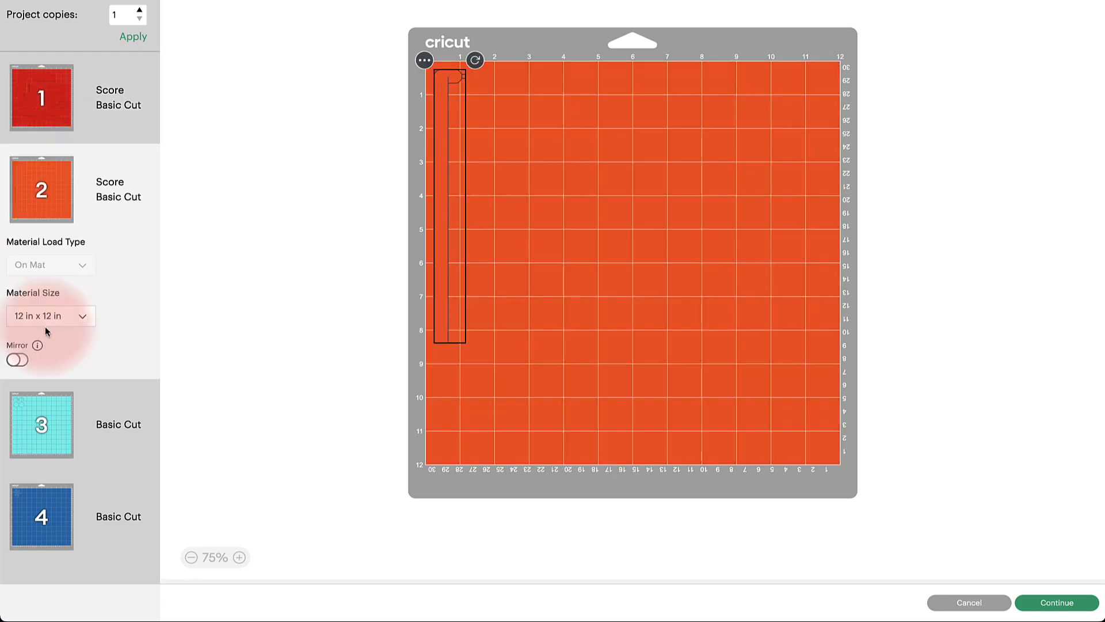
pyautogui.click(32, 420)
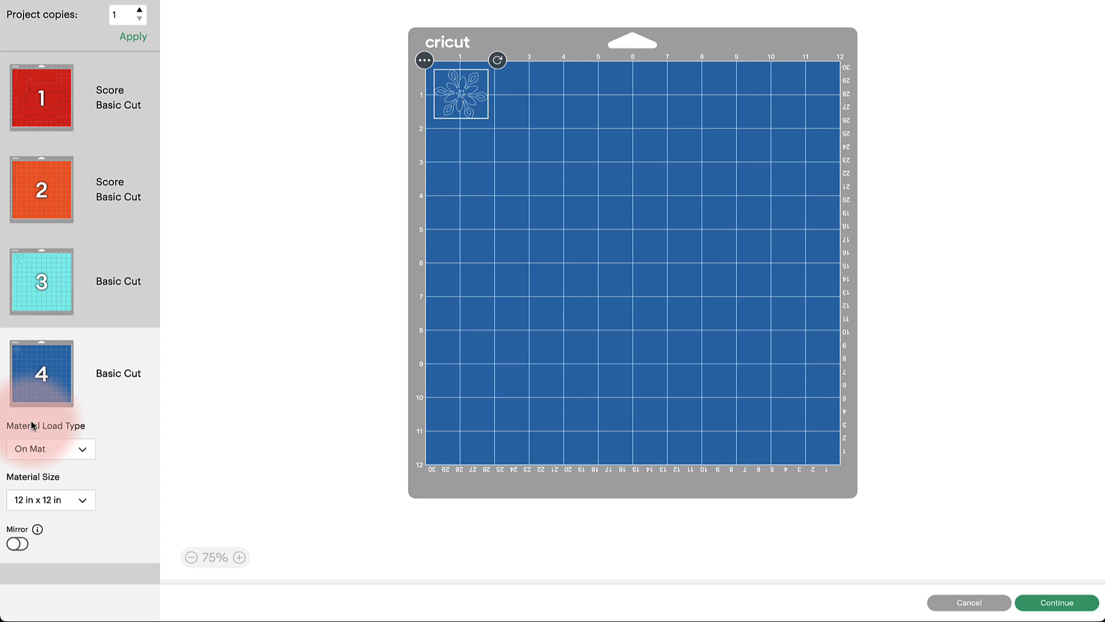
# Step: Continue to the material settings and set mat 1's base material to Heavy Patterned Paper with More pressure
pyautogui.click(1074, 591)
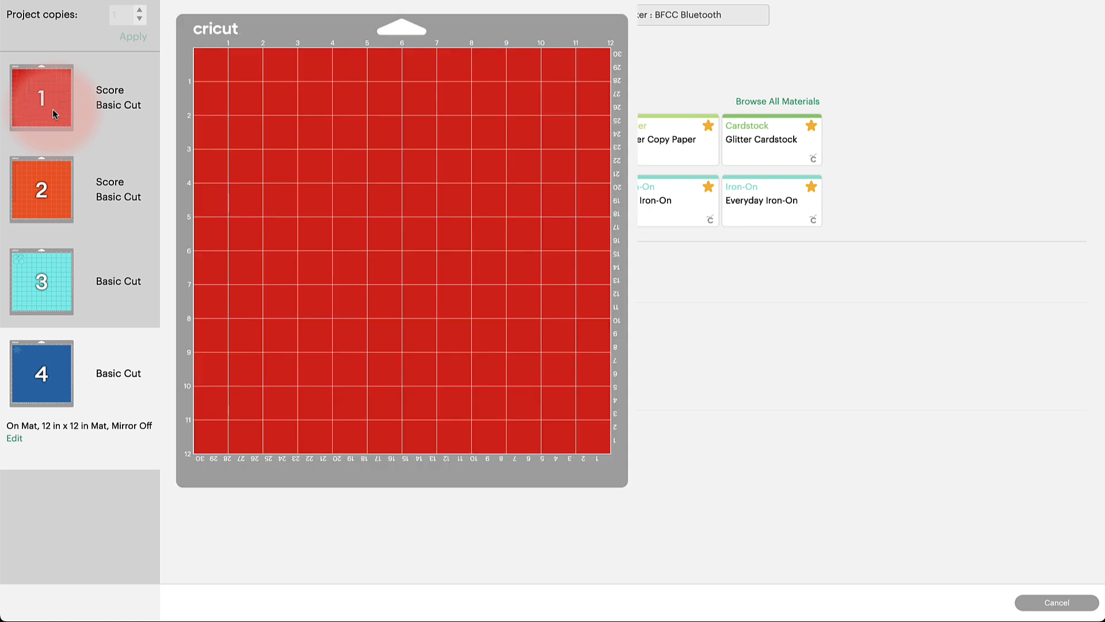
pyautogui.click(53, 109)
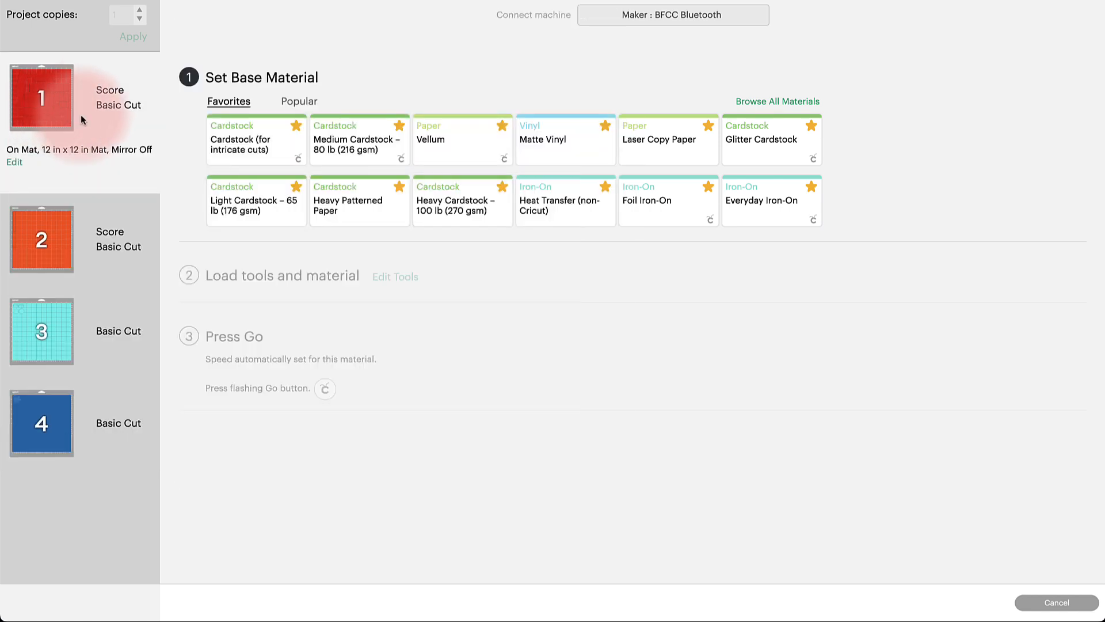
pyautogui.moveTo(81, 116)
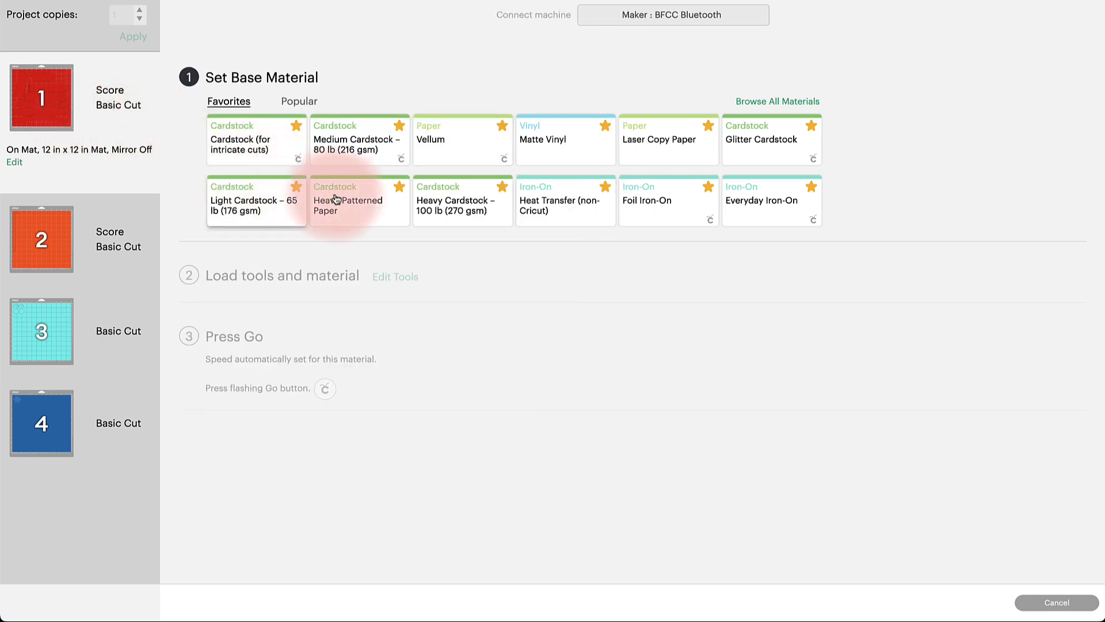
pyautogui.click(356, 205)
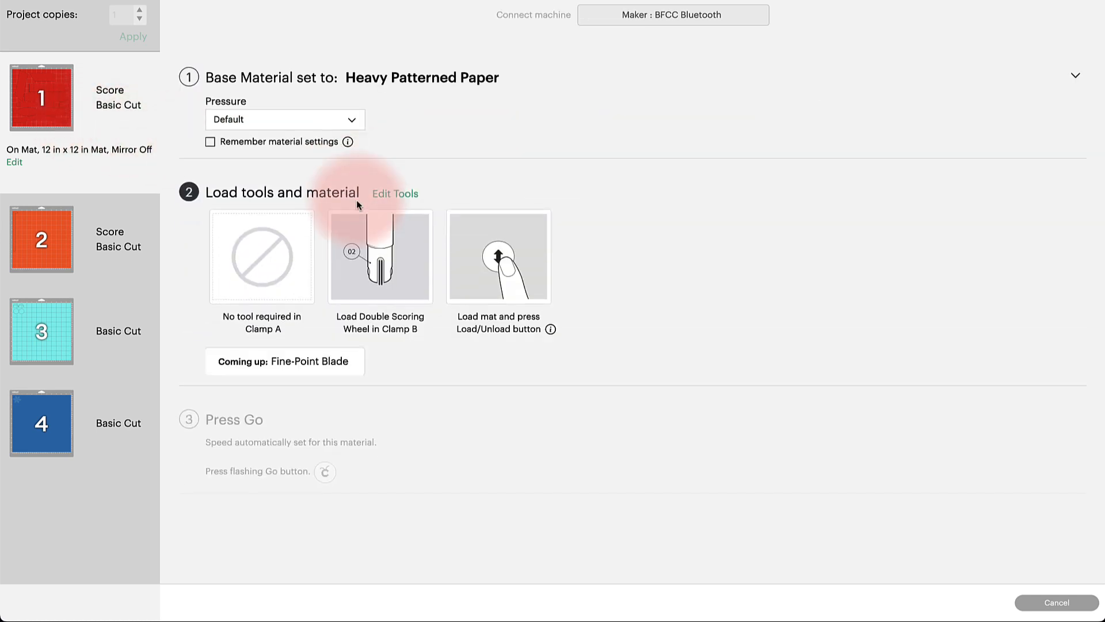
pyautogui.click(352, 122)
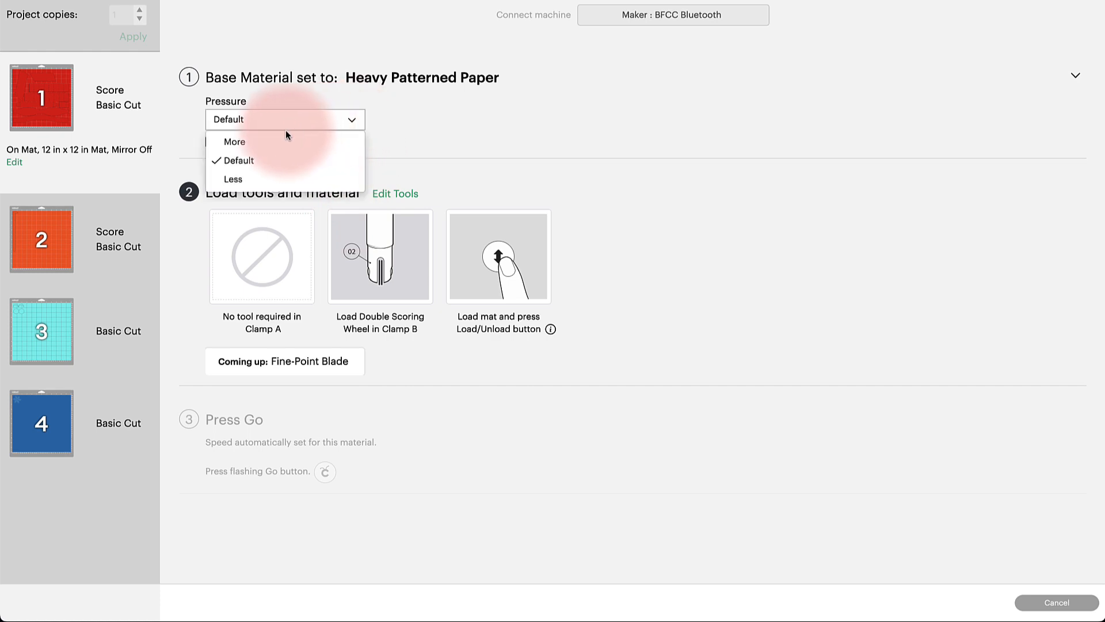
pyautogui.click(242, 143)
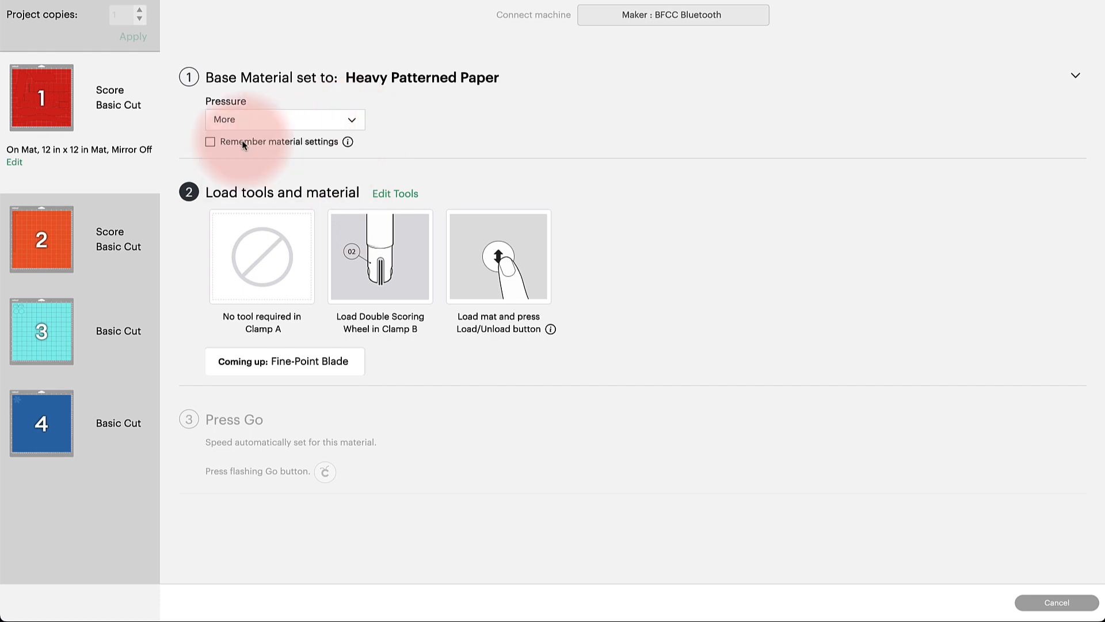
pyautogui.click(26, 115)
pyautogui.click(27, 113)
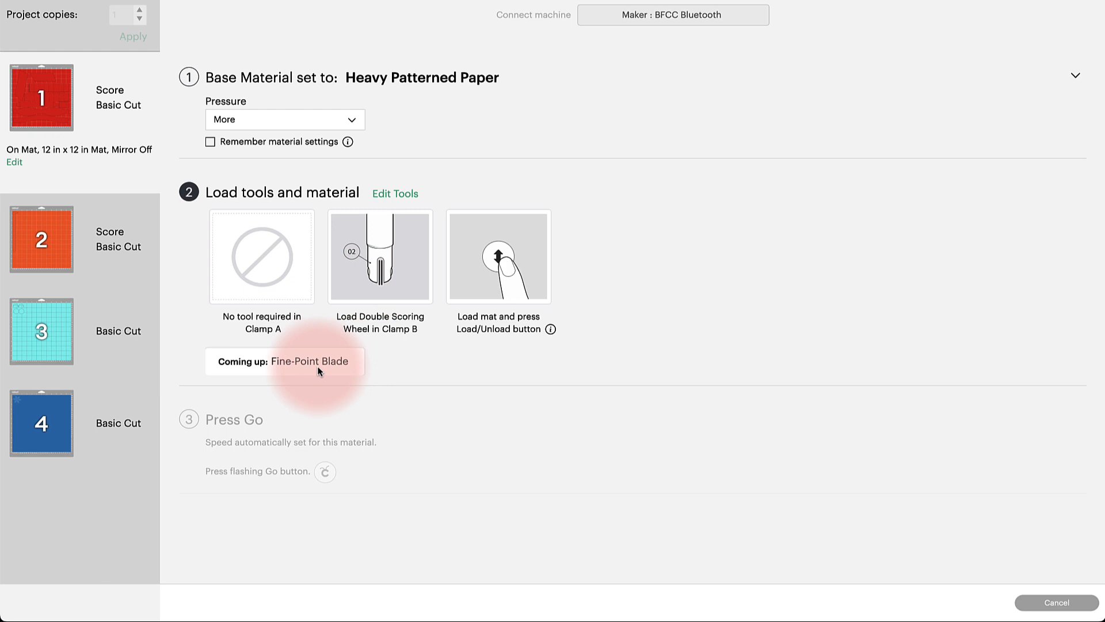
# Step: Set mat 2's base material to Light Cardstock – 65 lb (176 gsm) with More pressure
pyautogui.click(72, 259)
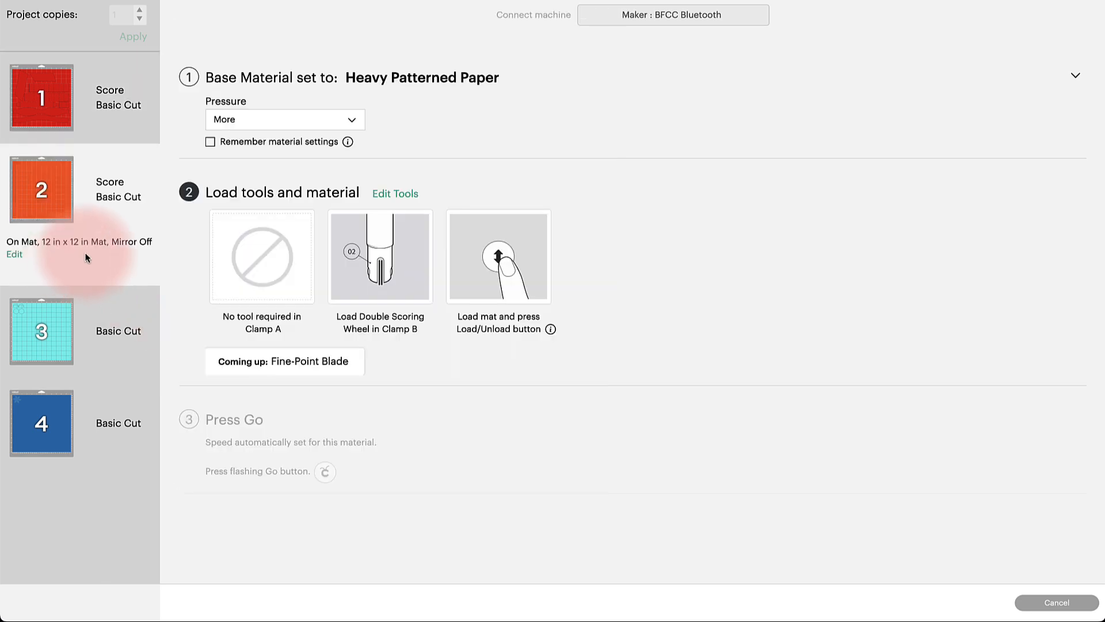
pyautogui.click(426, 80)
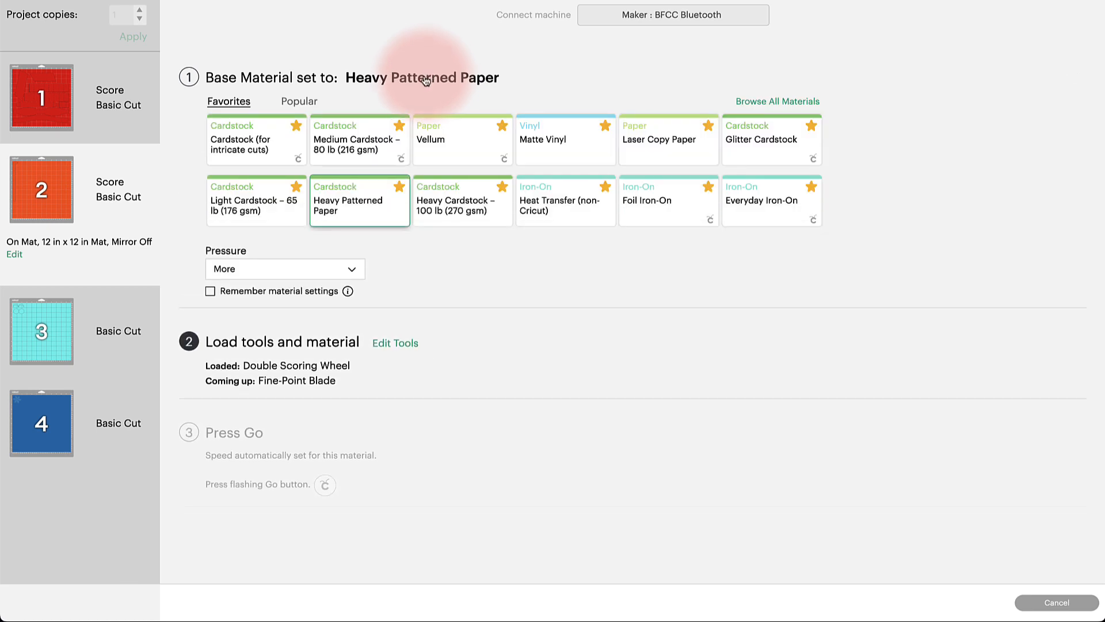
pyautogui.click(256, 200)
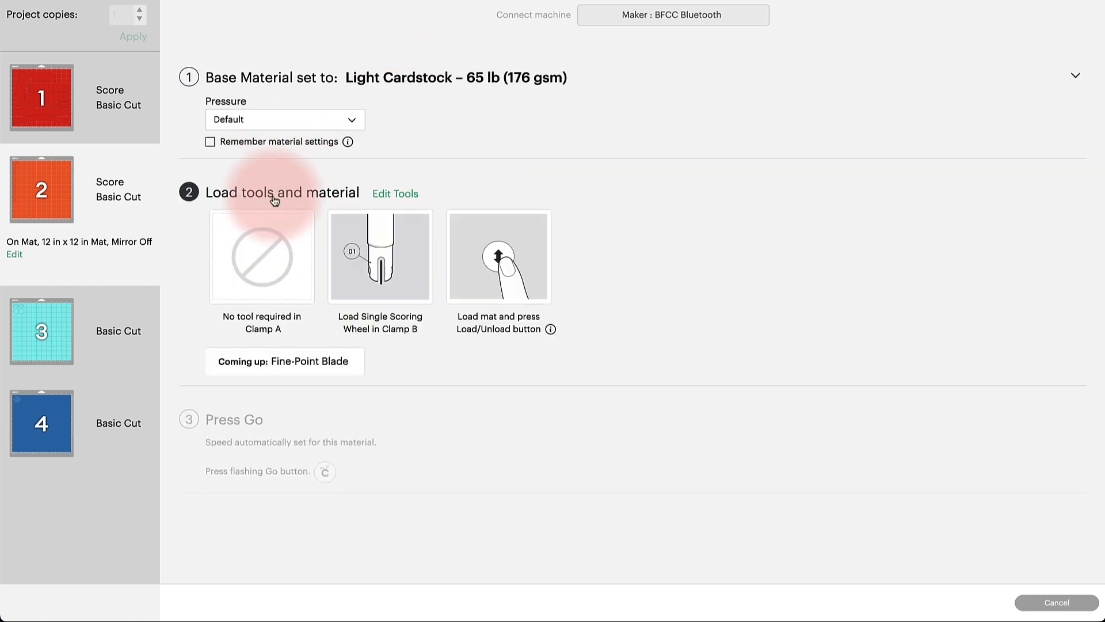
pyautogui.click(352, 119)
pyautogui.click(251, 144)
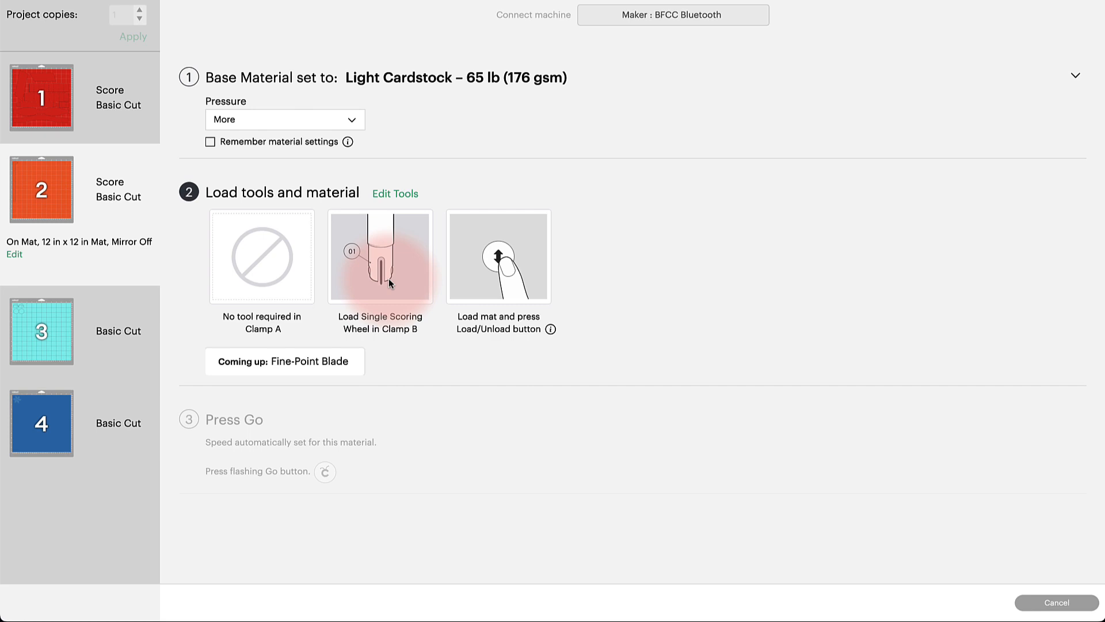
# Step: Check mat 3's material and tool settings, and set mat 4 to Cardstock (for intricate cuts) with More pressure
pyautogui.click(142, 327)
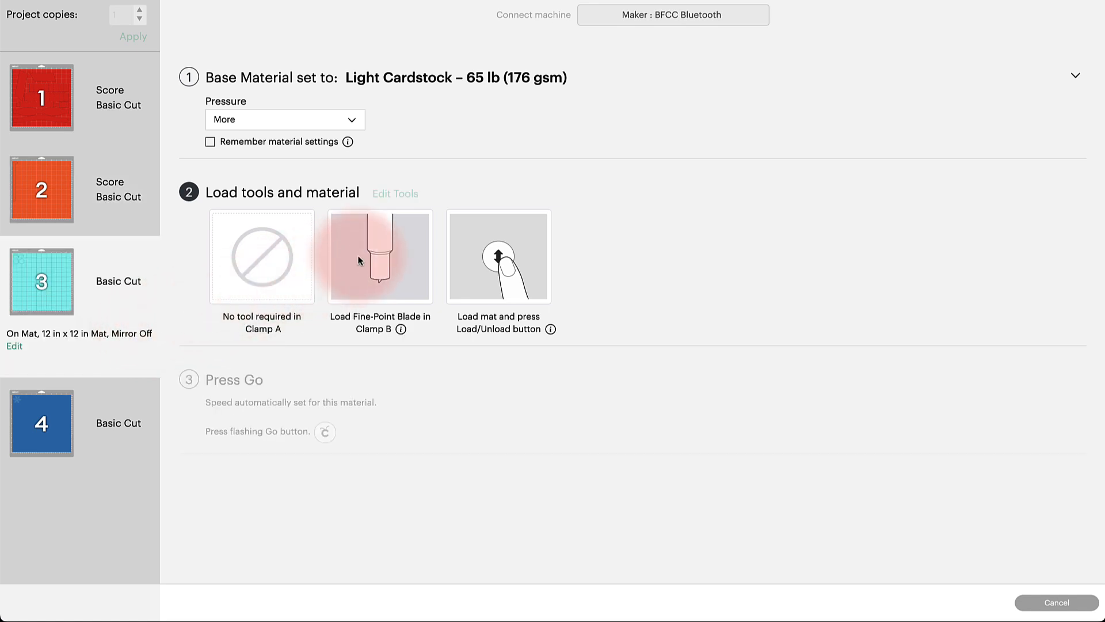
pyautogui.moveTo(1, 291)
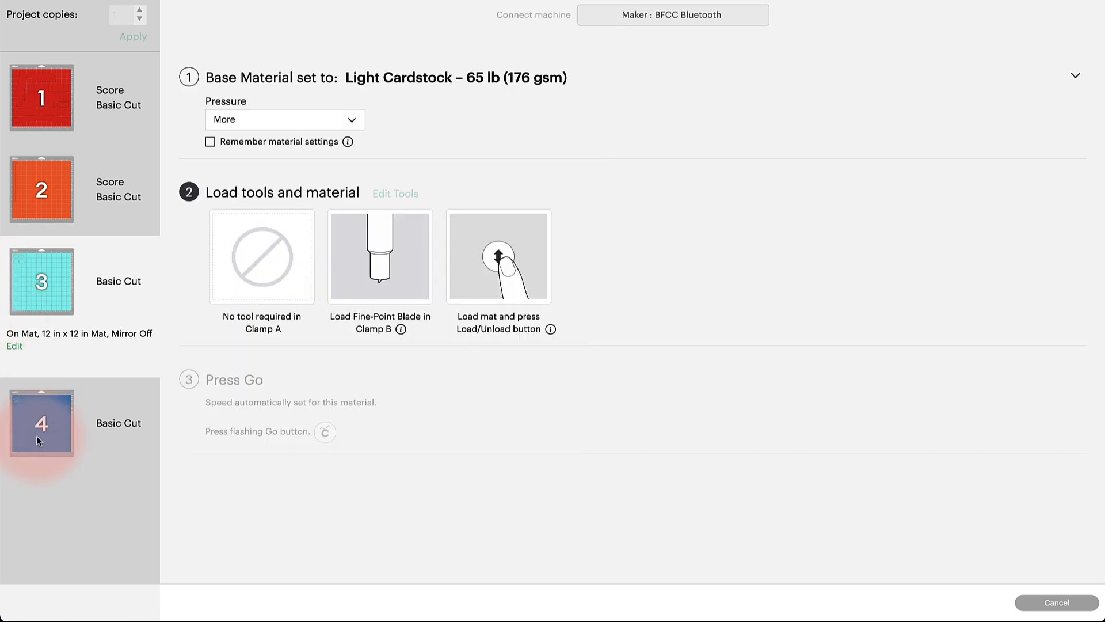
pyautogui.moveTo(37, 438)
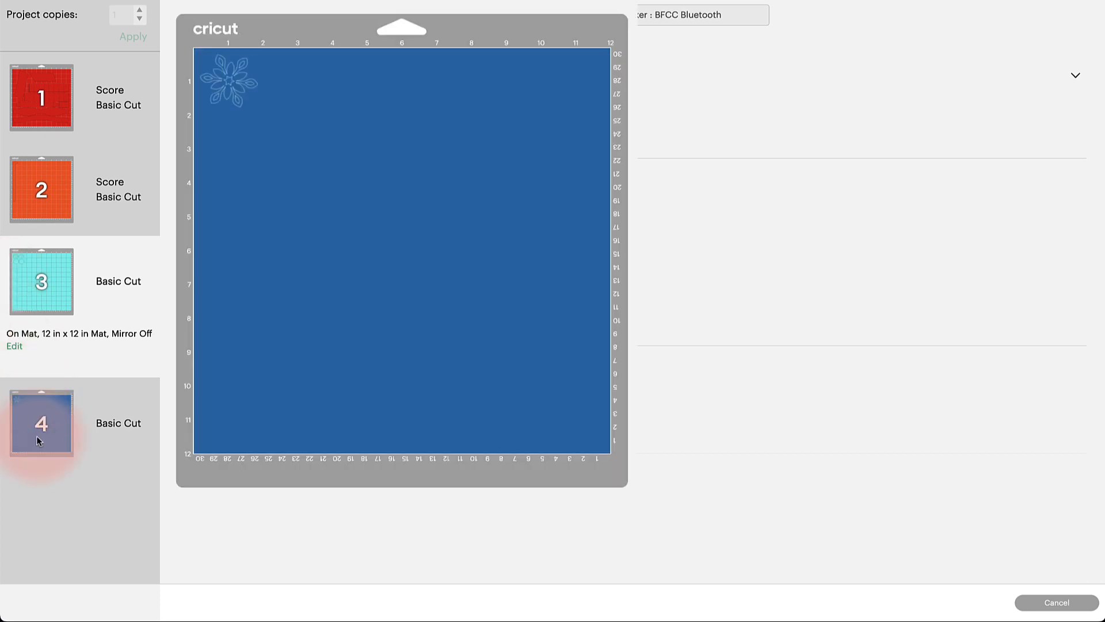
pyautogui.click(37, 436)
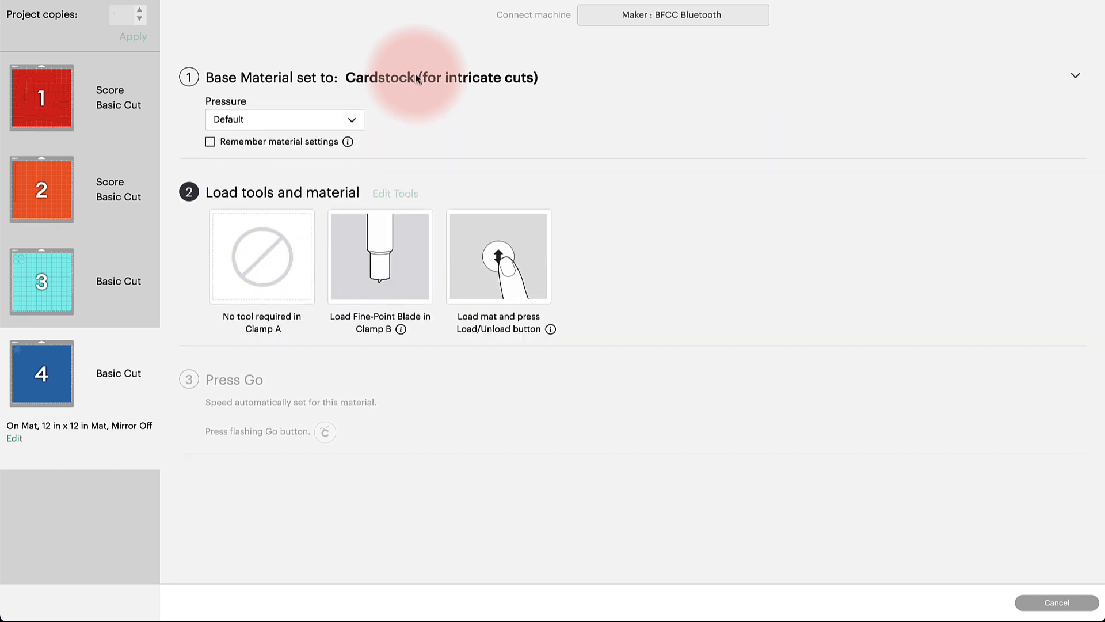
pyautogui.click(340, 119)
pyautogui.click(244, 143)
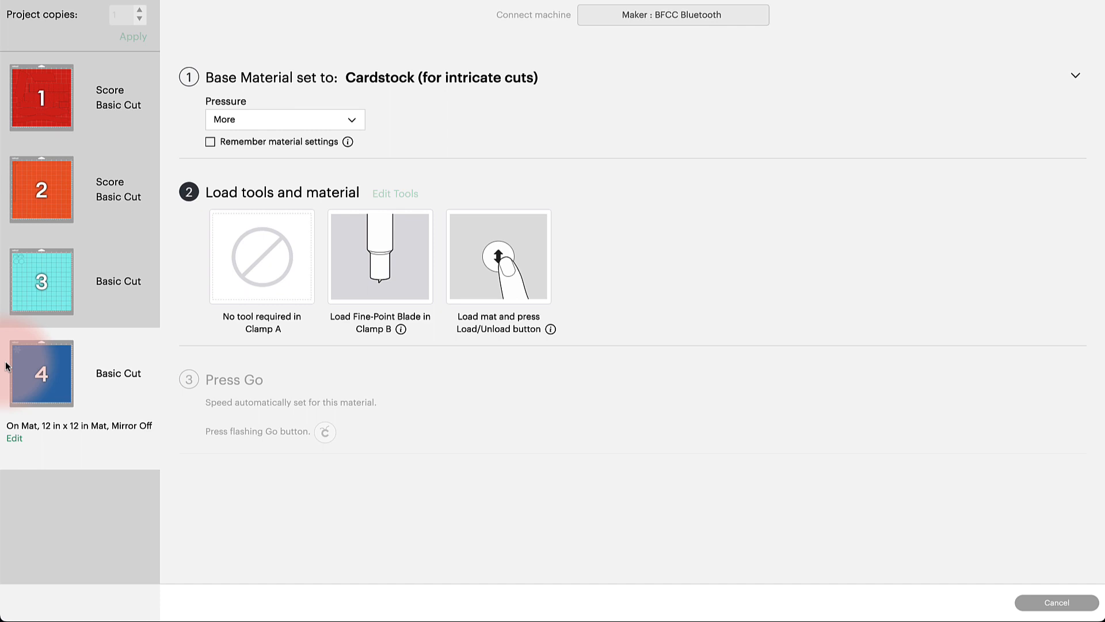
# Step: Cancel the cut setup, confirm the cancellation, and return from mat preparation to the design canvas
pyautogui.moveTo(7, 366)
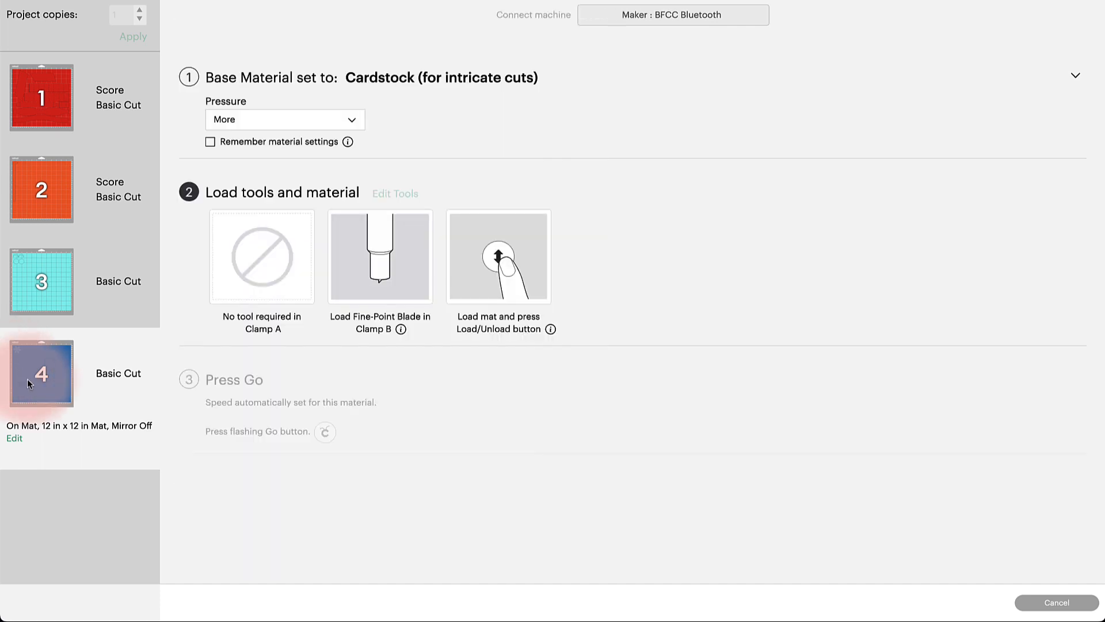
pyautogui.moveTo(56, 402)
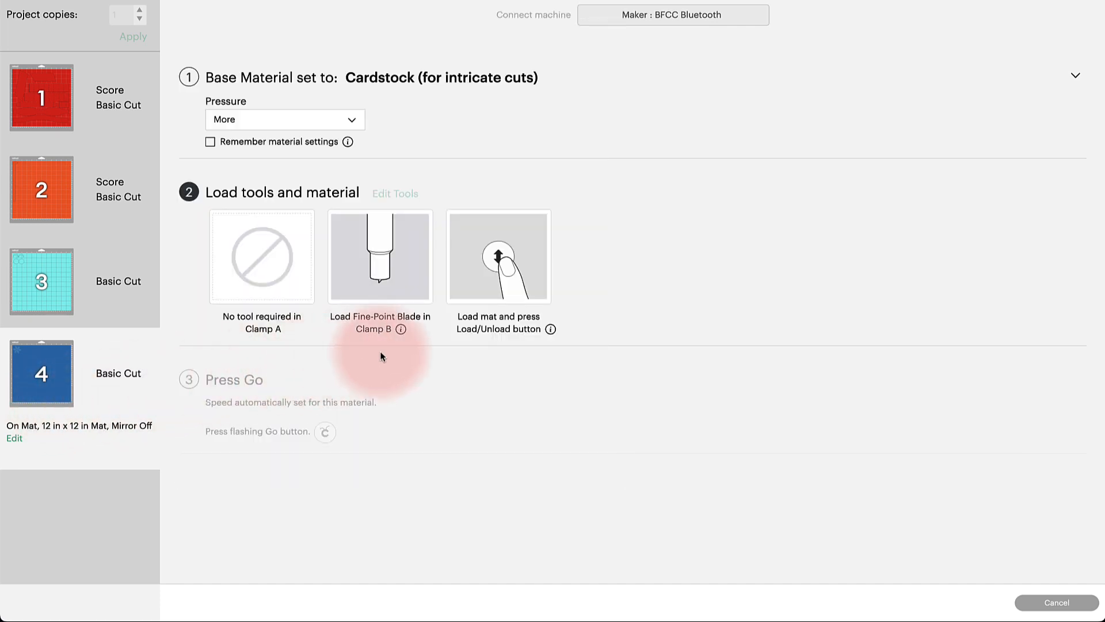
pyautogui.click(1046, 605)
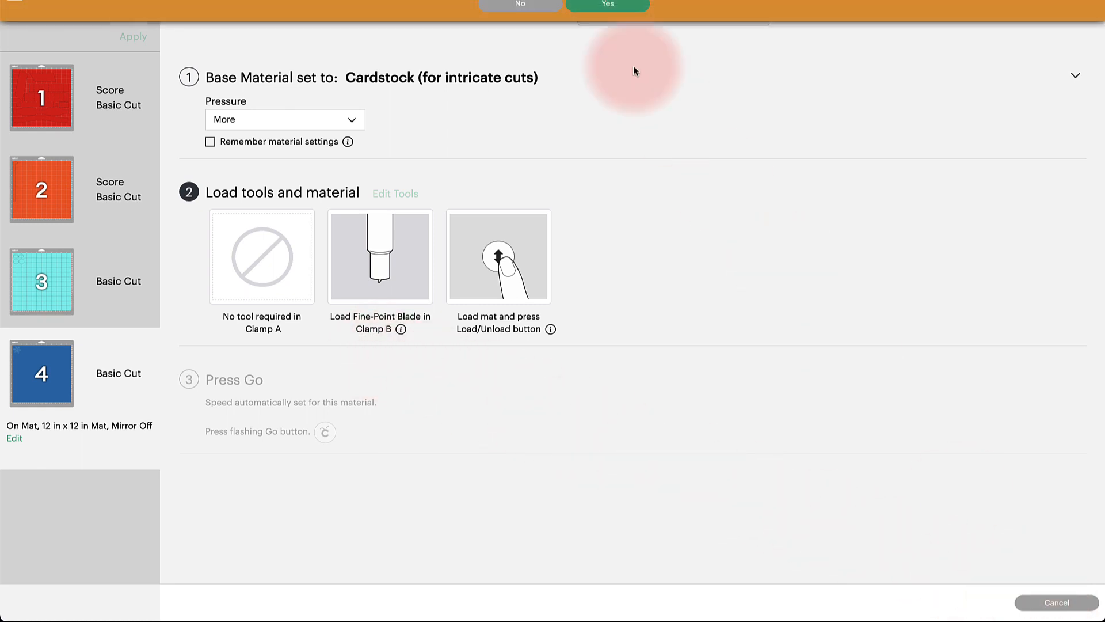
pyautogui.click(586, 7)
pyautogui.click(969, 603)
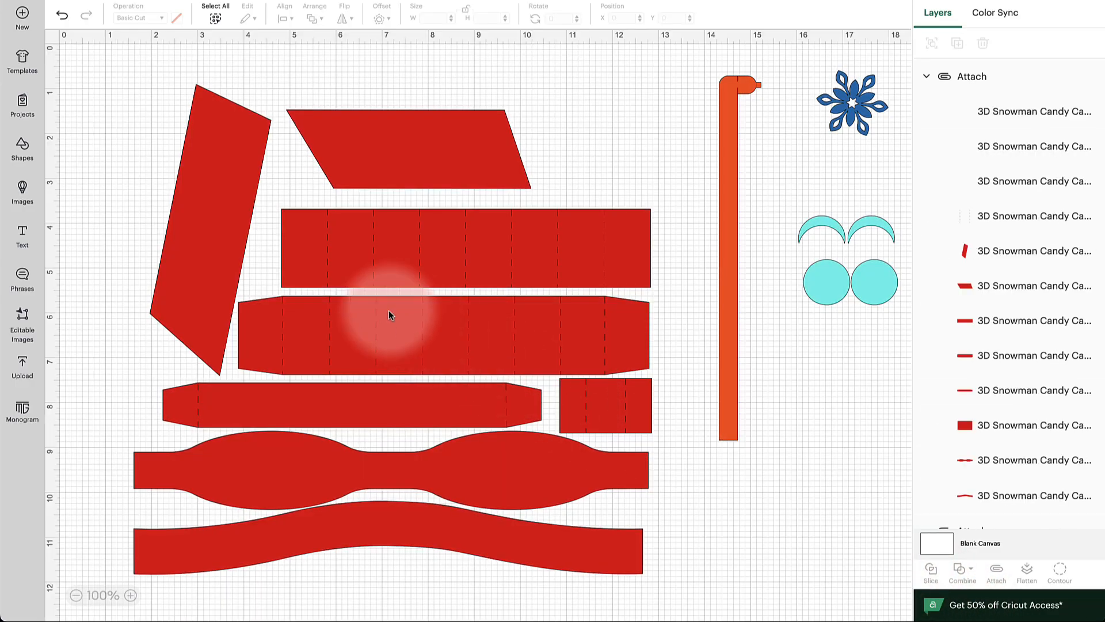